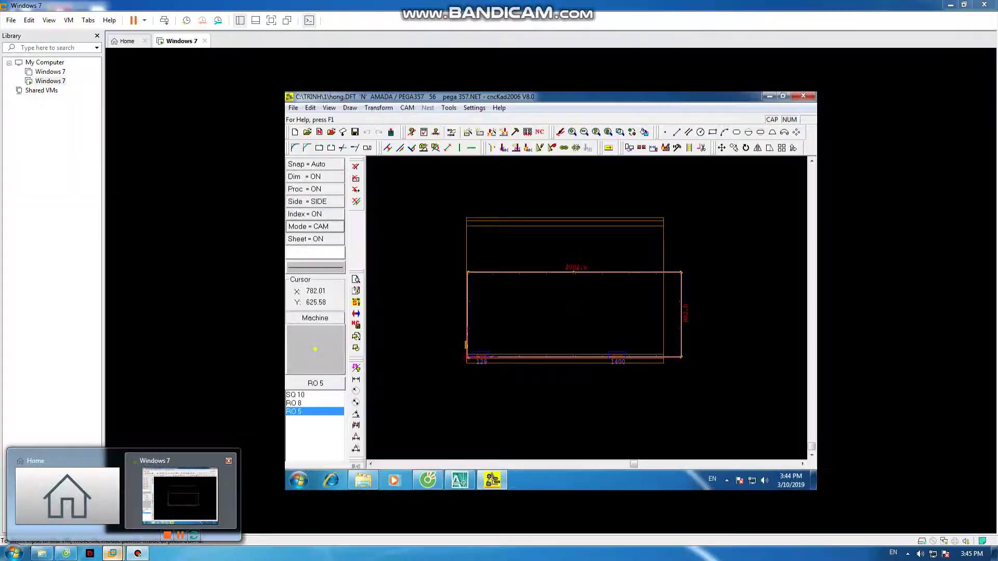
Step: Bring the cncKad virtual machine to full screen and save the hong.DFT drawing
click(180, 496)
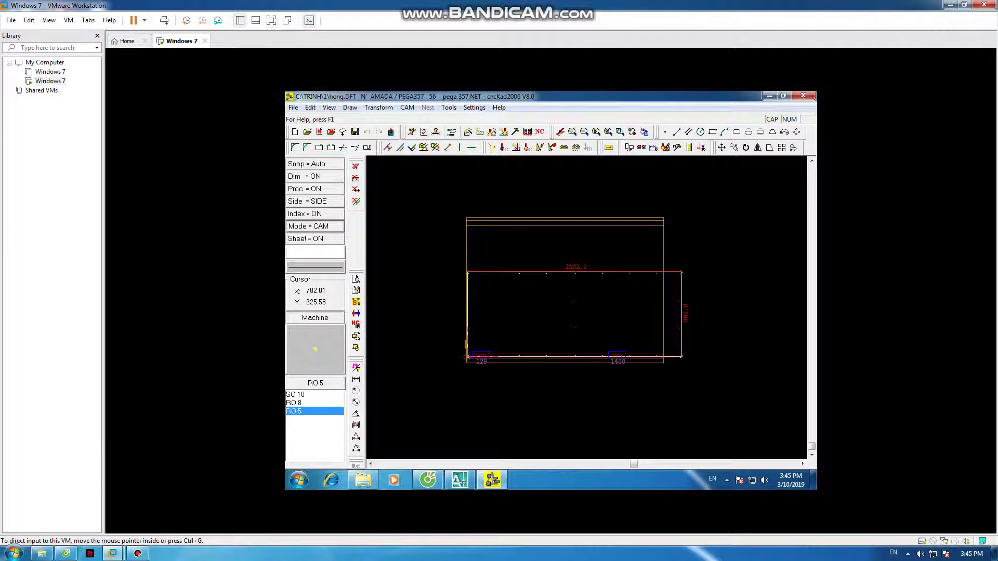
click(270, 20)
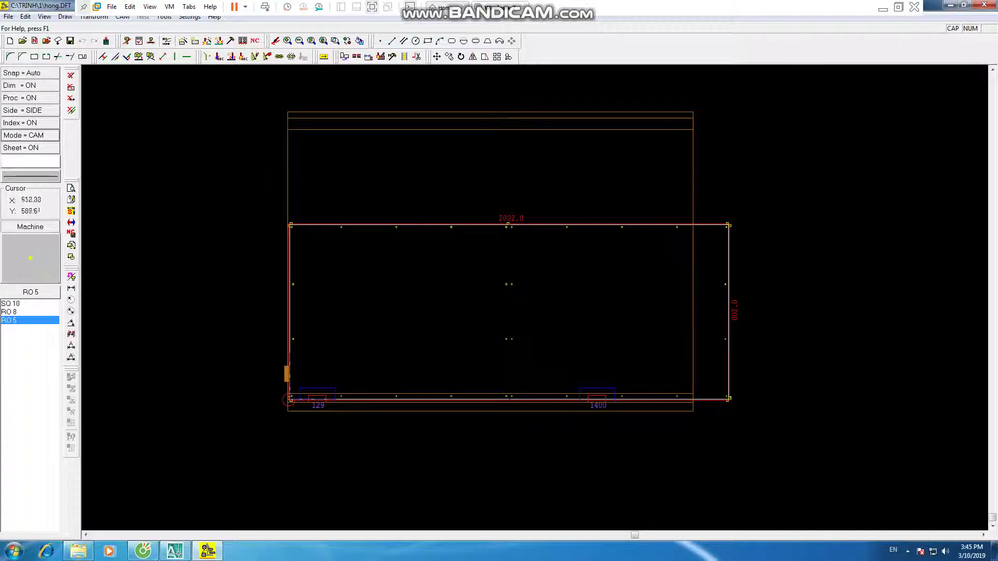
scroll(600, 322, up, 1)
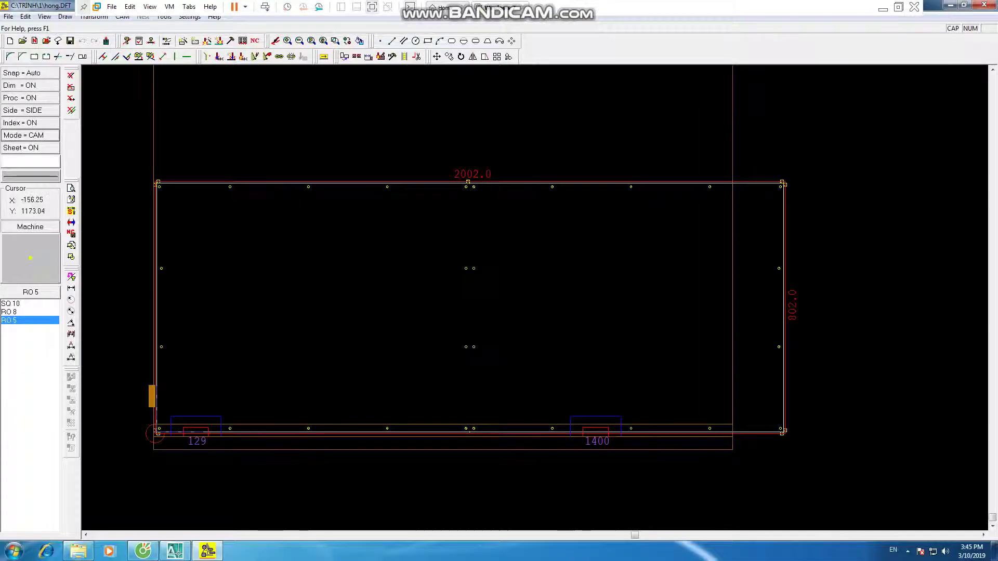
key(ctrl+s)
Step: Open Machine Settings and then the machine selection and parameters dialog
click(189, 16)
click(212, 28)
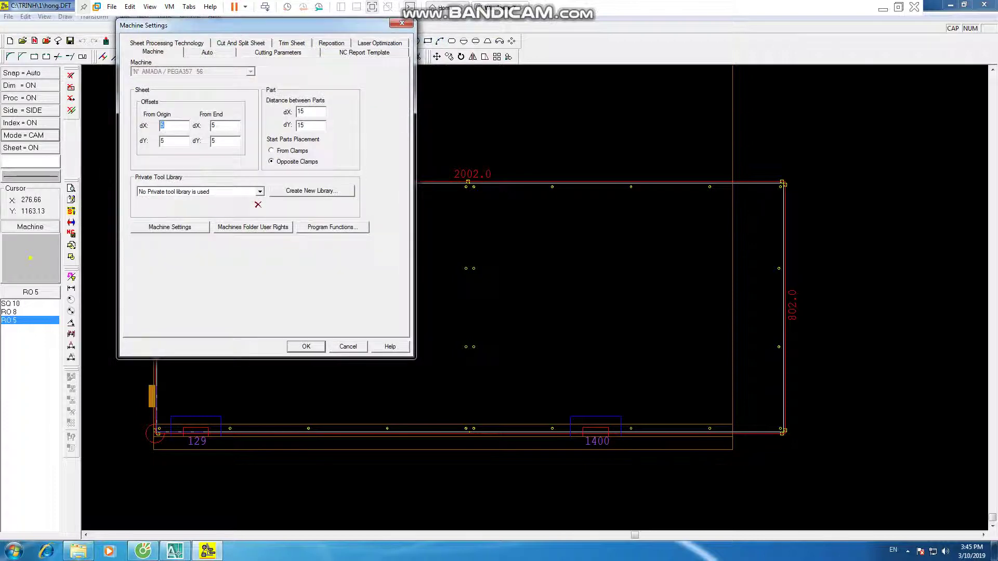
click(169, 228)
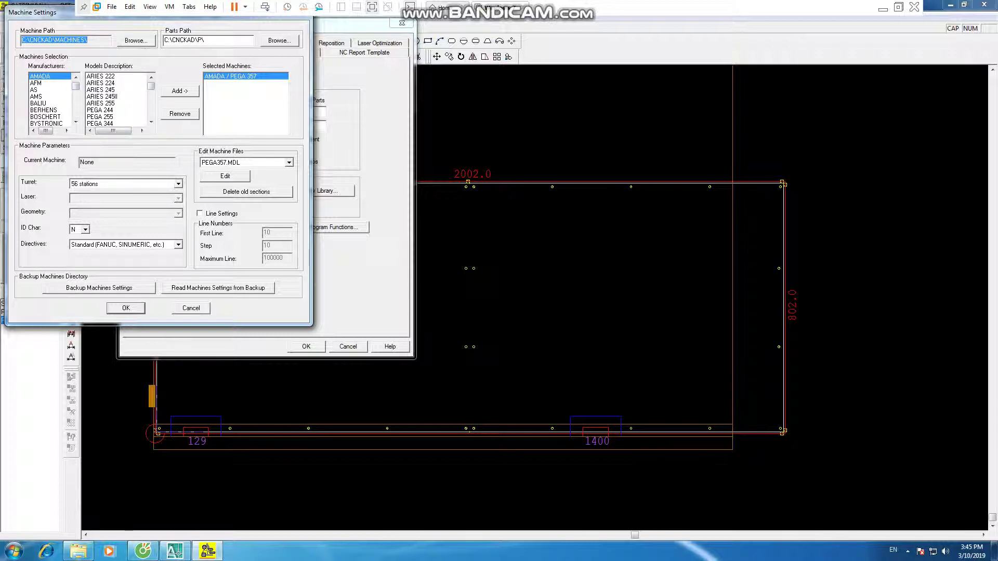
Step: Select the AMADA PEGA 344 model and add it to the selected machines
scroll(115, 101, down, 1)
click(115, 116)
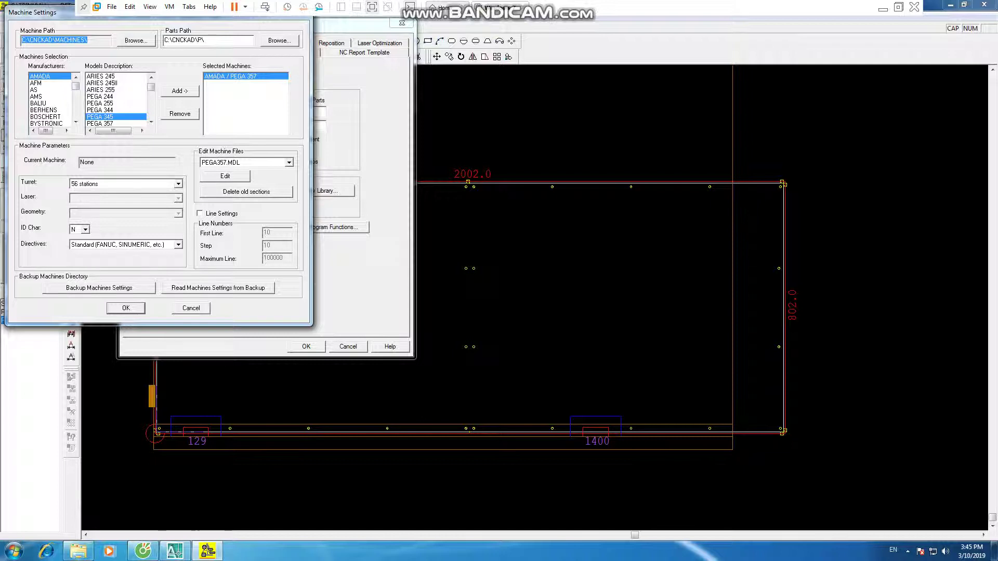
key(Up)
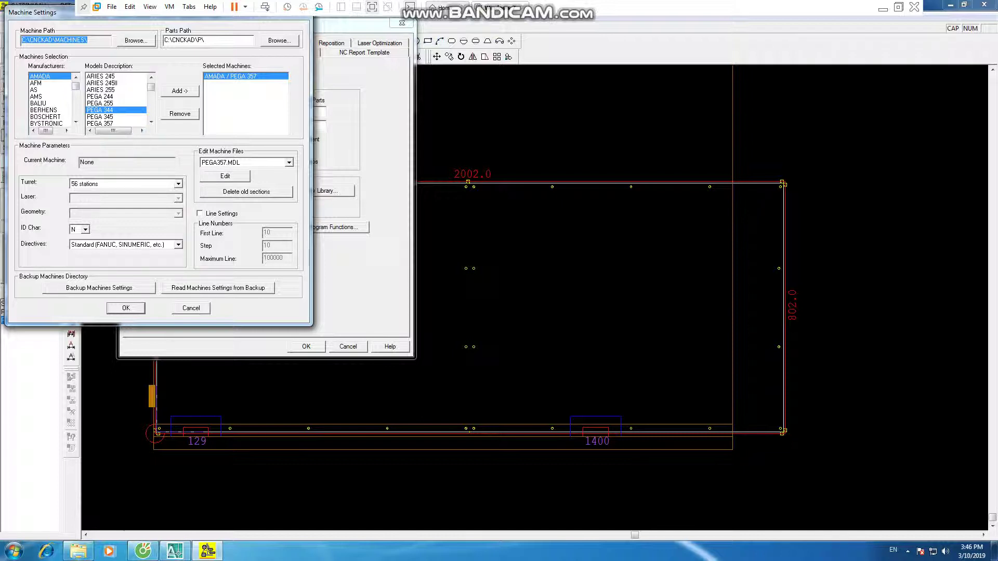
click(179, 90)
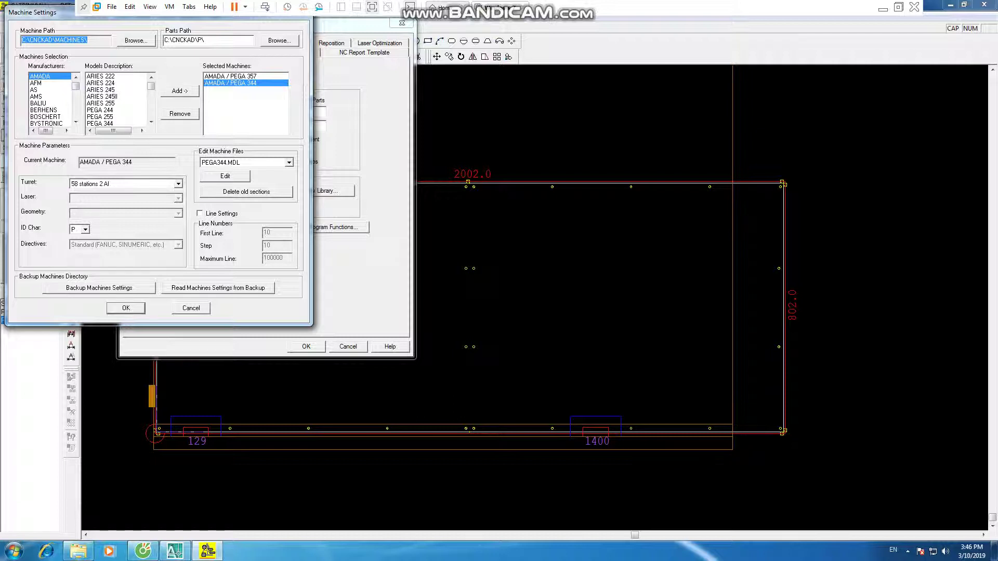
Step: Set the turret to '40 stations with 2 Auto Index' and confirm the machine settings
click(177, 183)
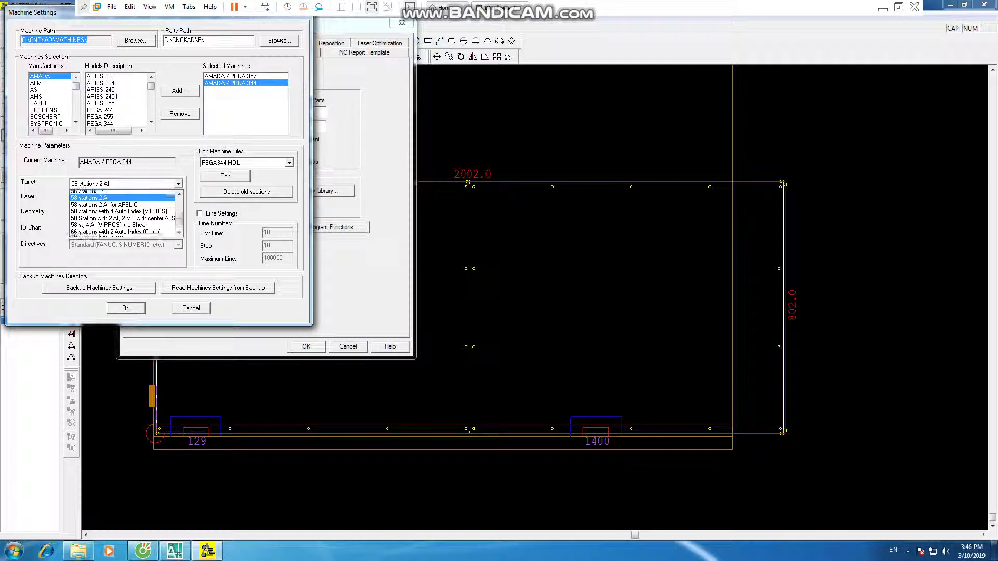
scroll(125, 213, down, 3)
scroll(125, 213, down, 1)
scroll(125, 213, down, 1)
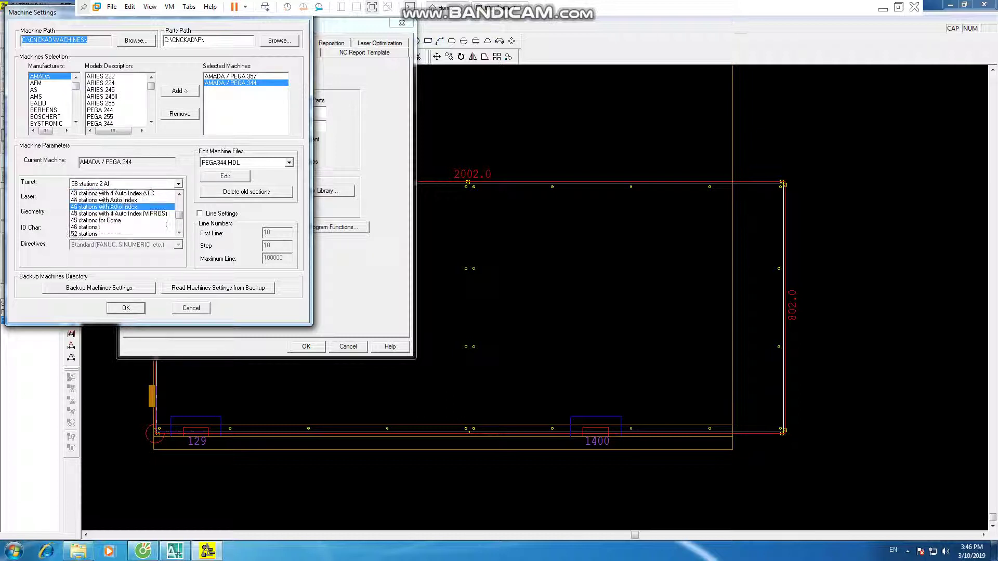
scroll(125, 213, down, 1)
scroll(124, 214, down, 1)
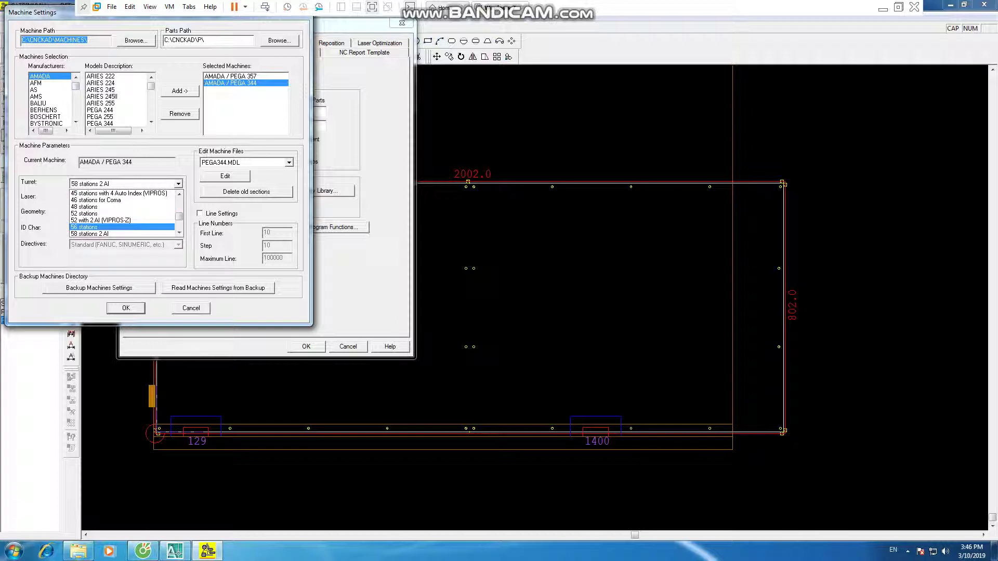
scroll(125, 213, up, 1)
scroll(125, 213, up, 1)
scroll(124, 213, up, 2)
scroll(125, 213, up, 2)
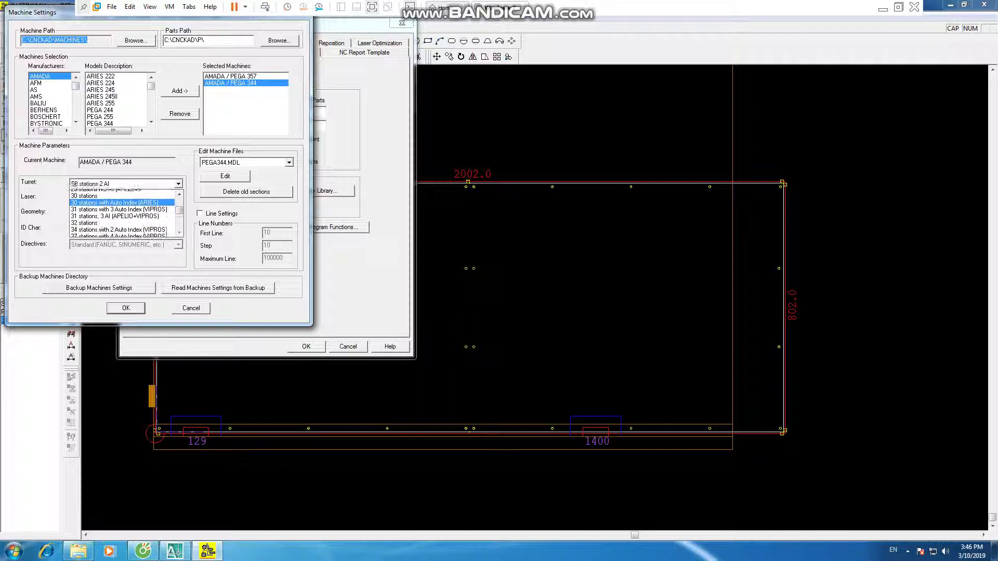
scroll(124, 213, down, 1)
scroll(125, 213, down, 1)
scroll(125, 213, down, 1)
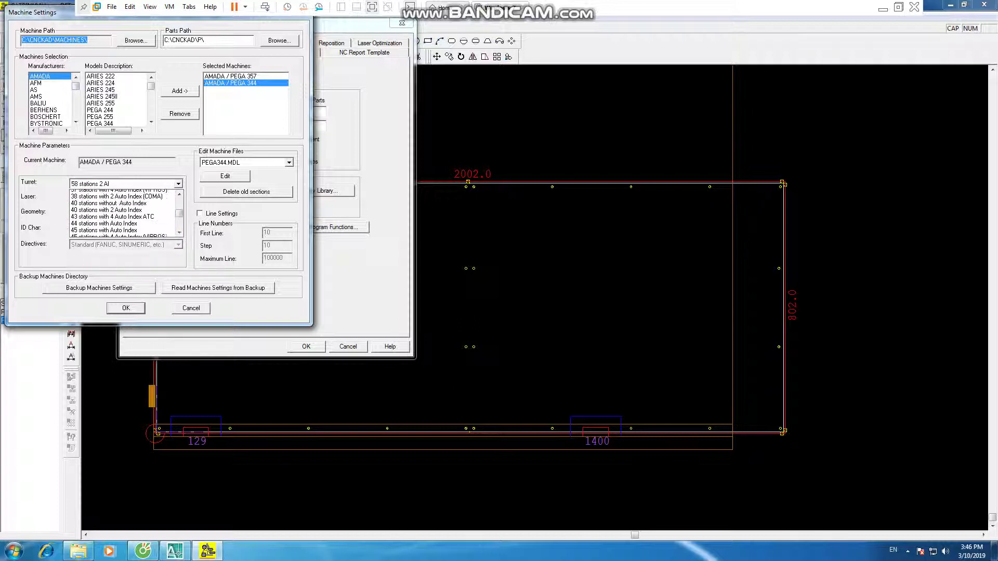
scroll(125, 213, down, 1)
scroll(125, 213, down, 1)
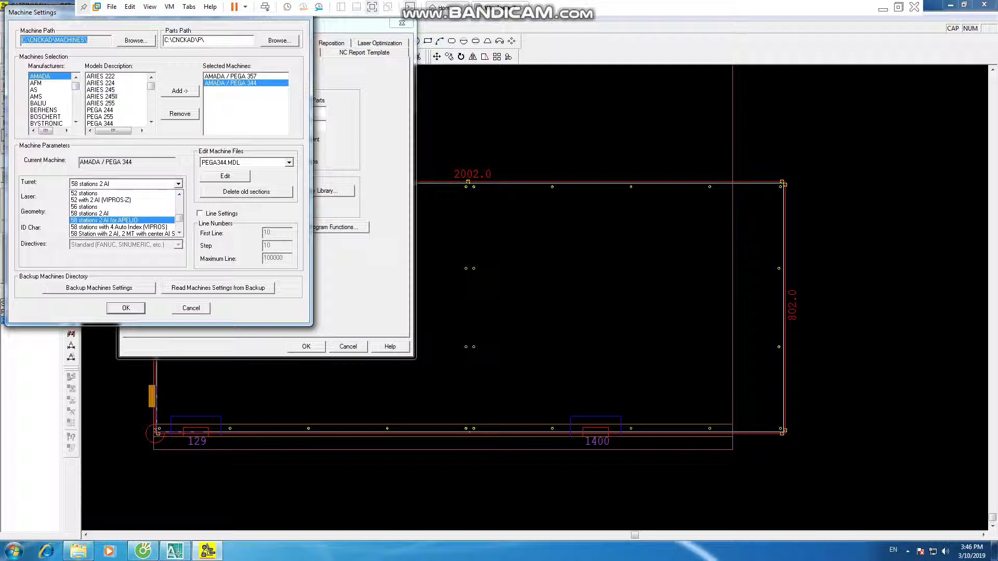
scroll(124, 213, down, 1)
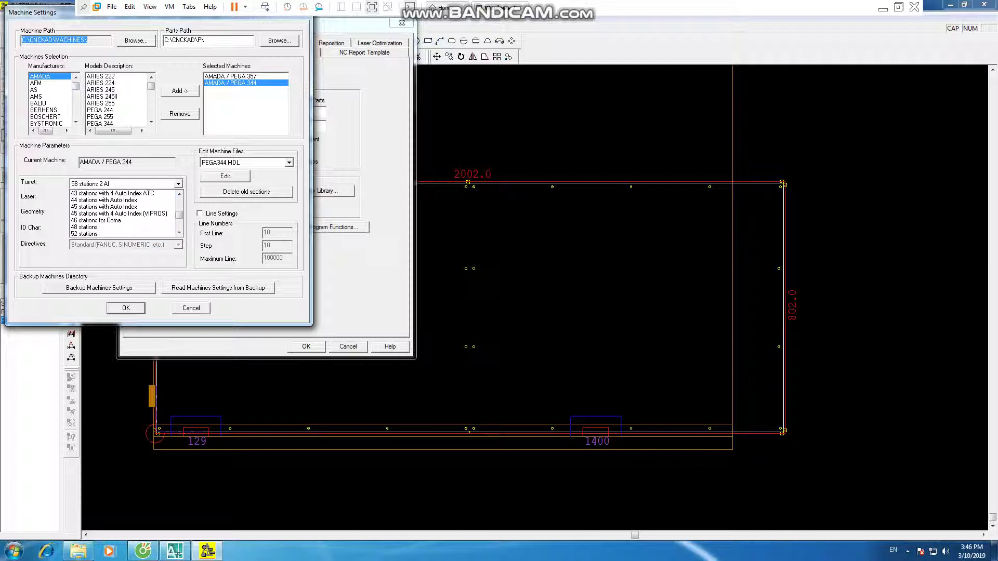
scroll(125, 220, up, 1)
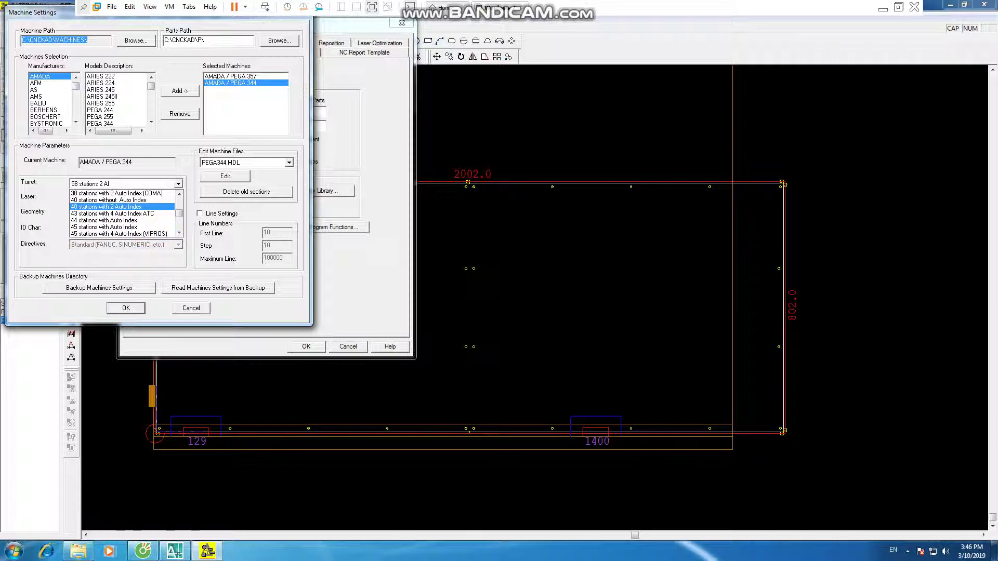
click(122, 207)
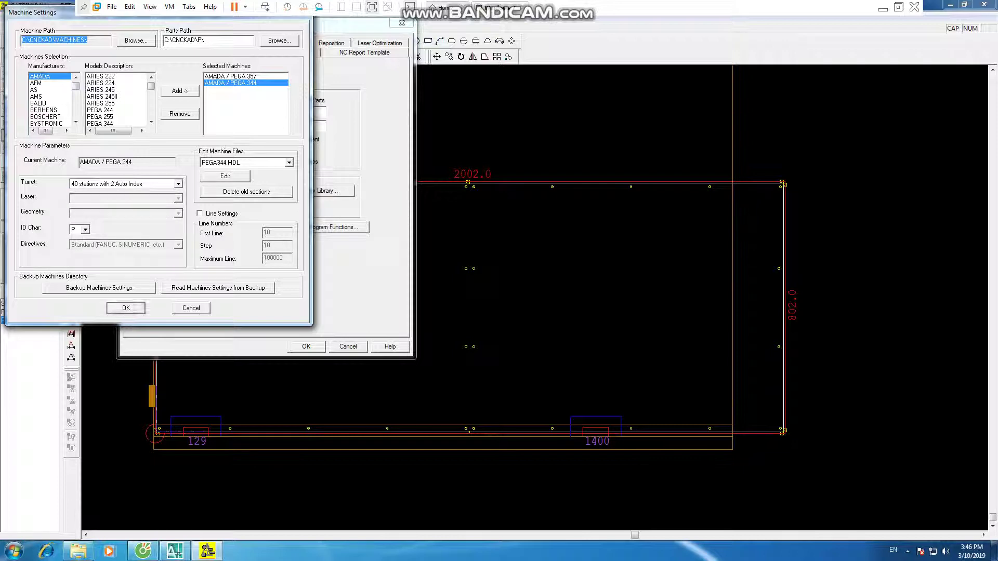
click(126, 307)
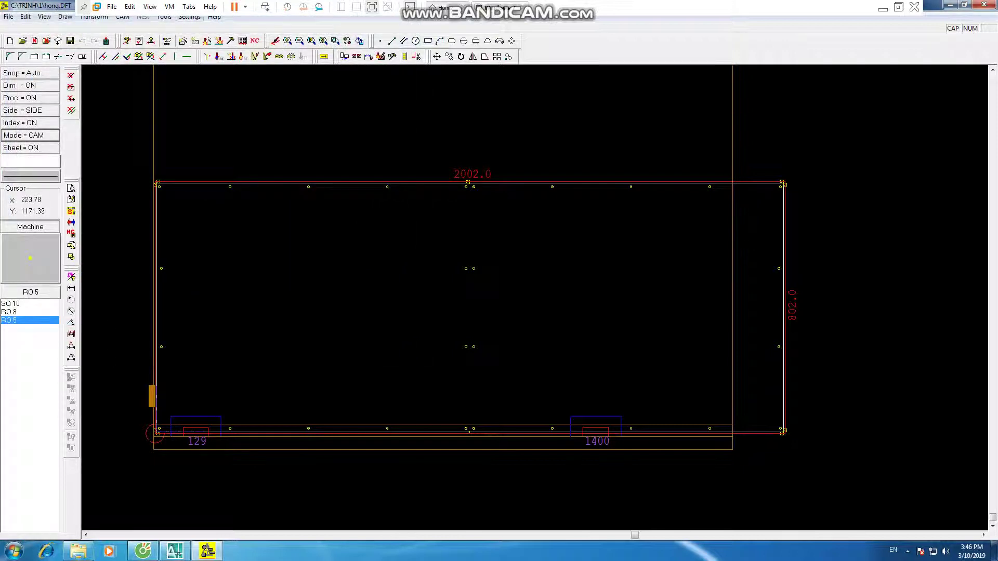
Step: In Turret Setups, keep NO SETUP as the setup file and start saving a new setup file
click(164, 17)
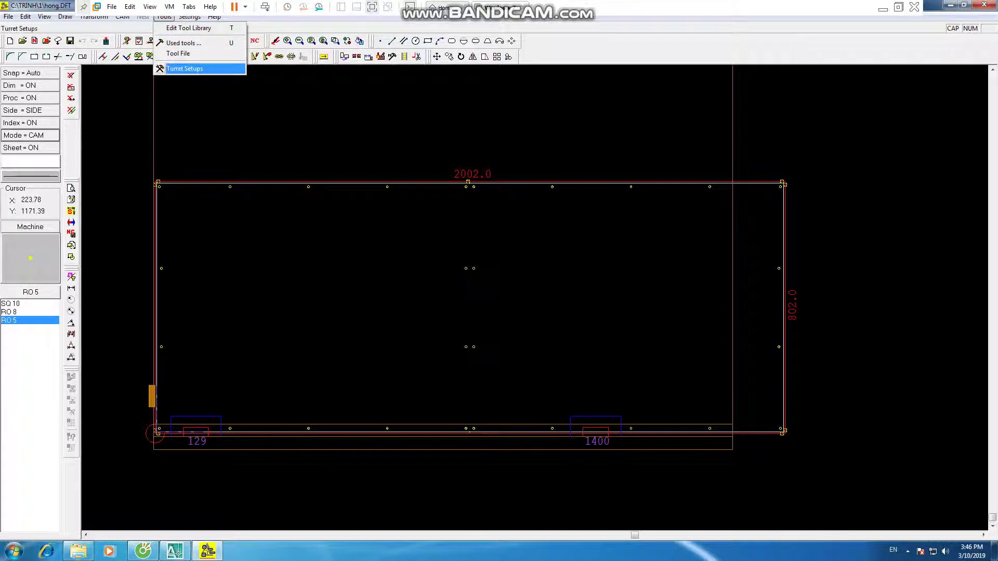
click(184, 68)
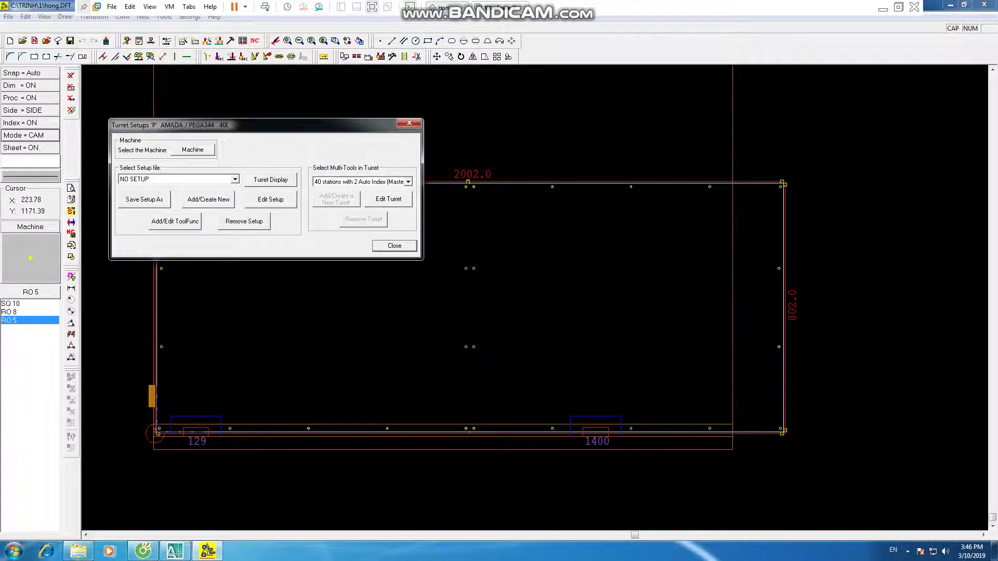
click(235, 179)
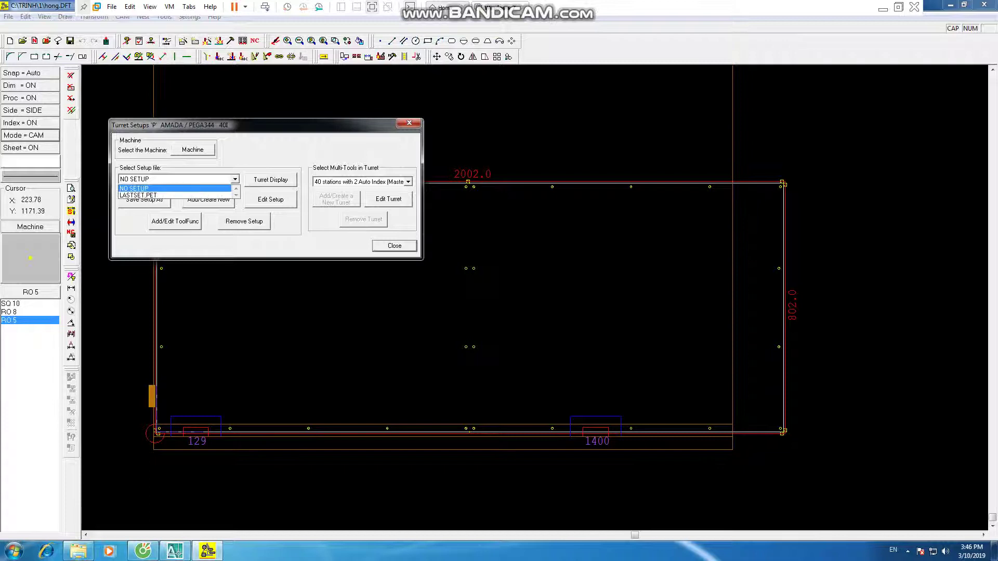
click(176, 188)
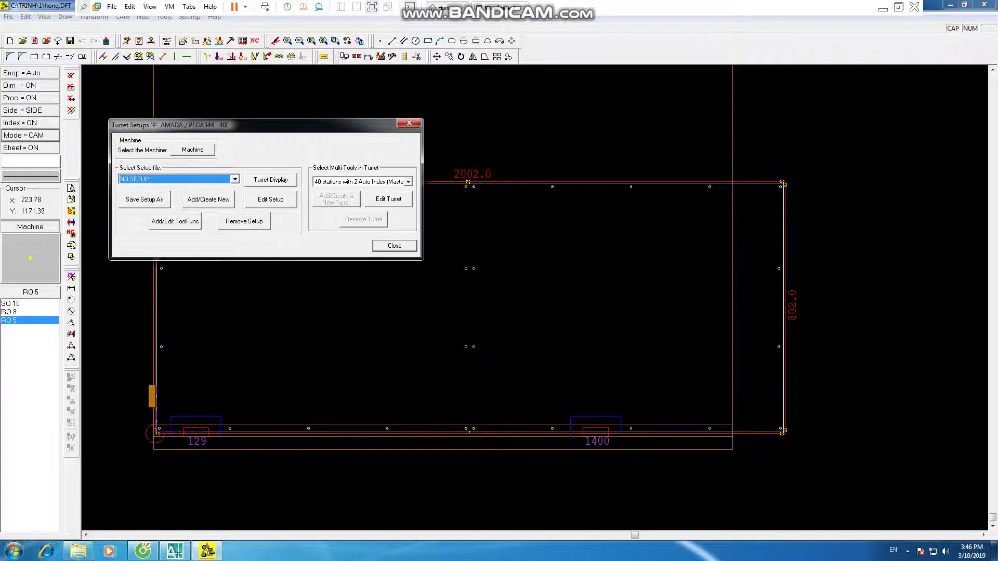
key(alt+Down)
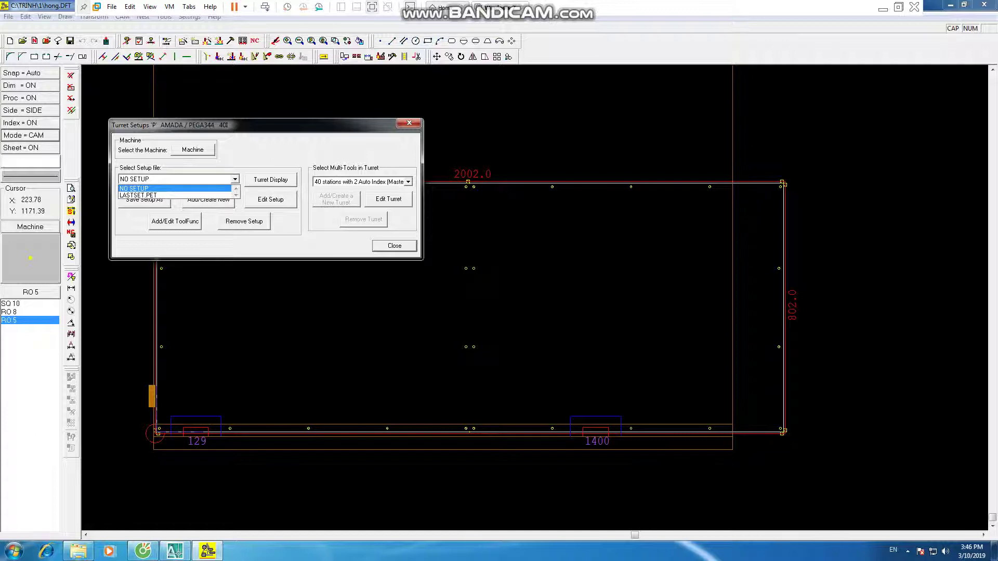
key(Return)
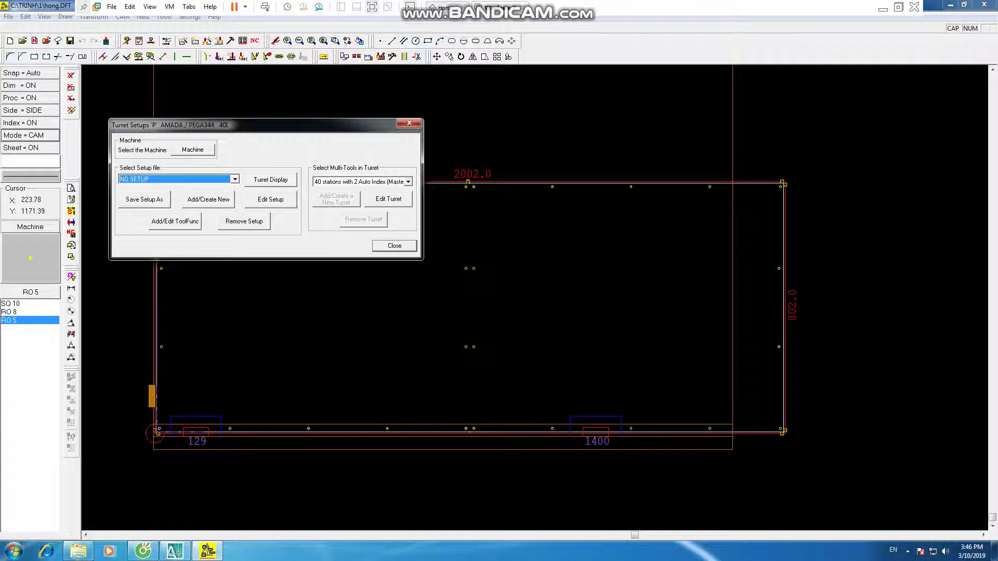
key(Tab)
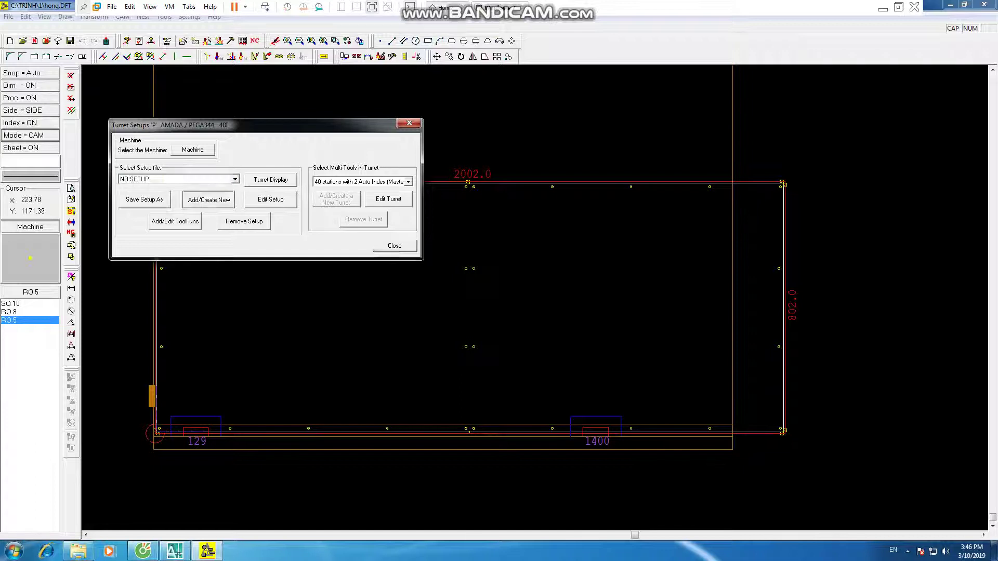
key(Return)
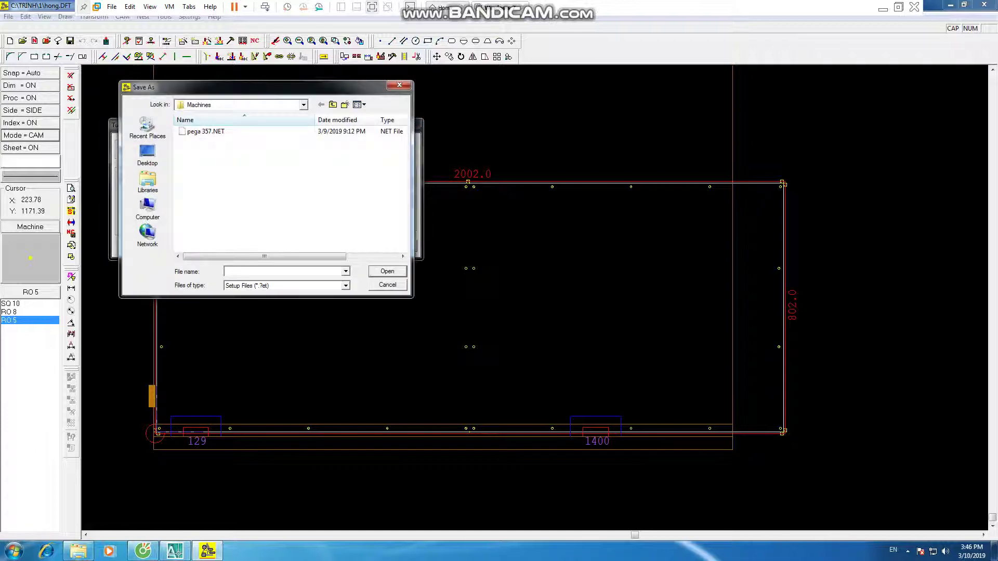
Step: Save the turret setup as PEGA 344.PET and keep it selected as the setup file
text(PEGA )
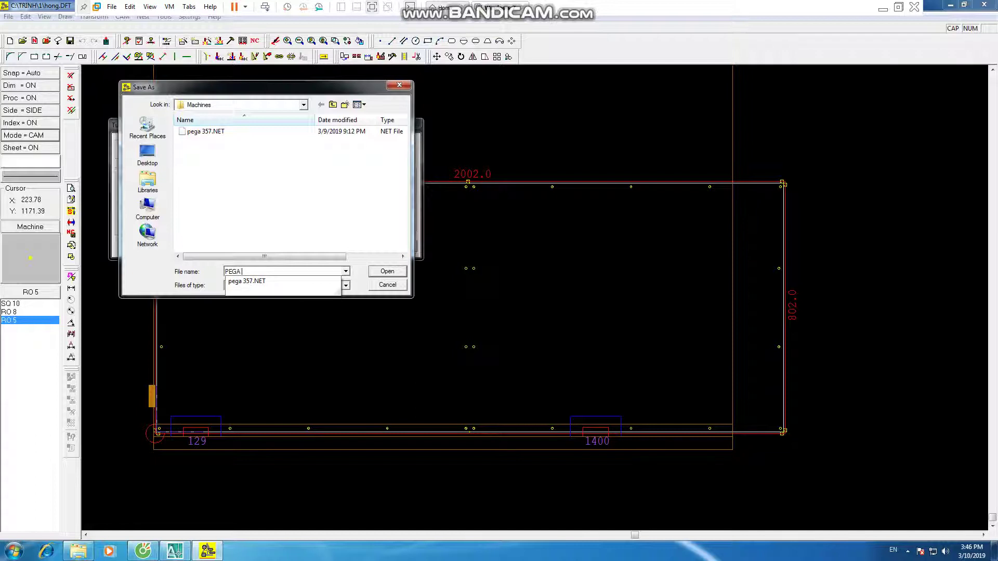
text(344)
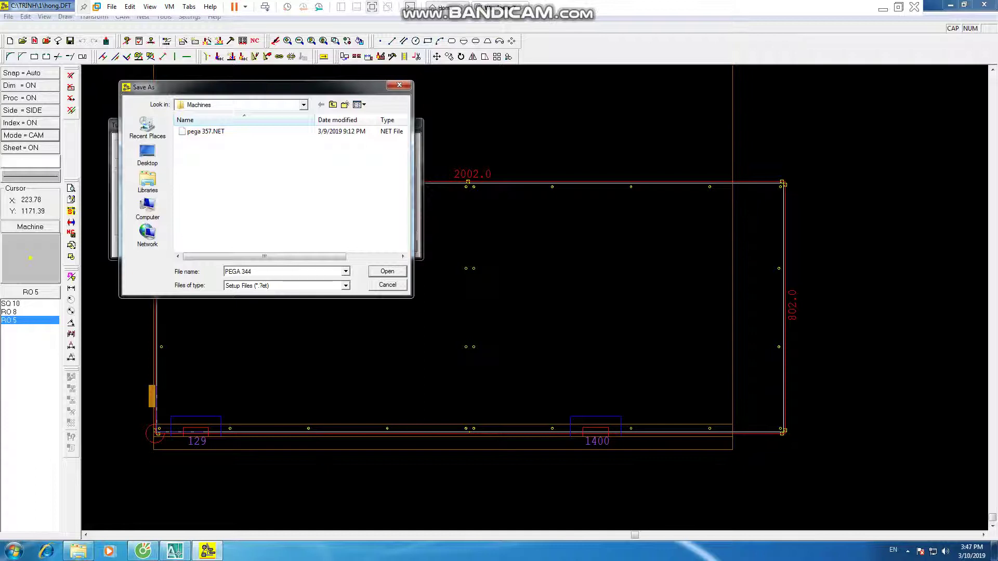
key(Return)
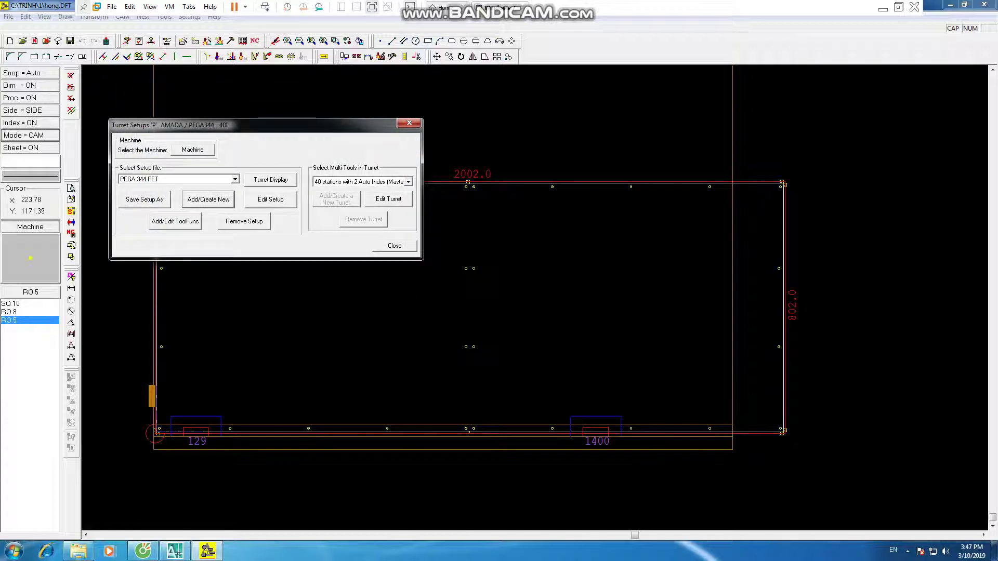
click(235, 179)
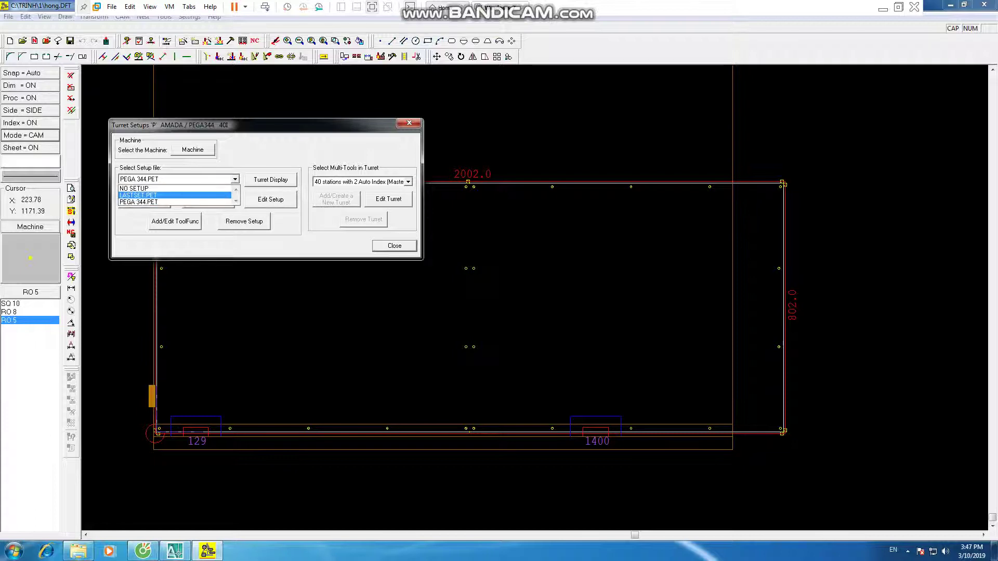
click(235, 179)
click(208, 199)
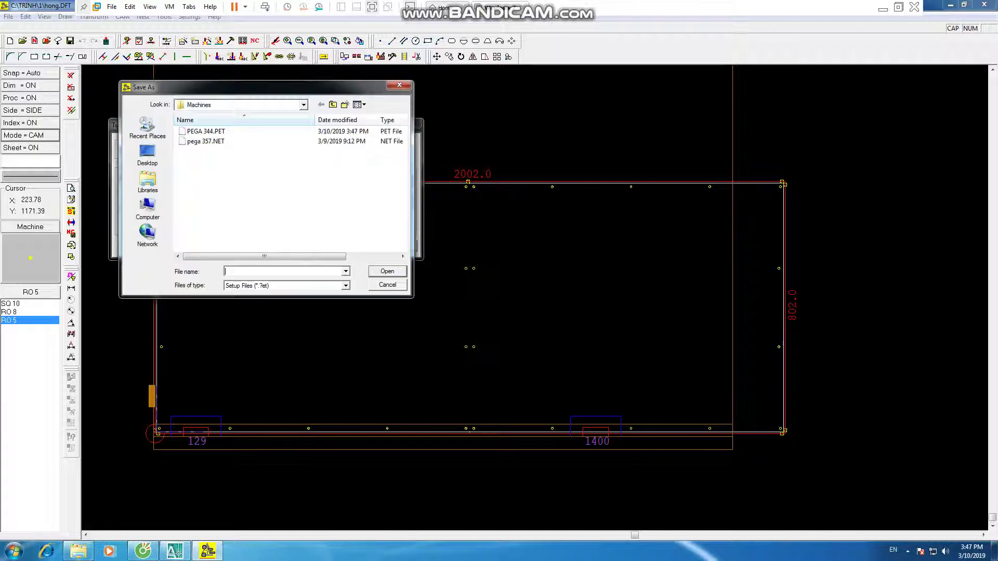
click(407, 85)
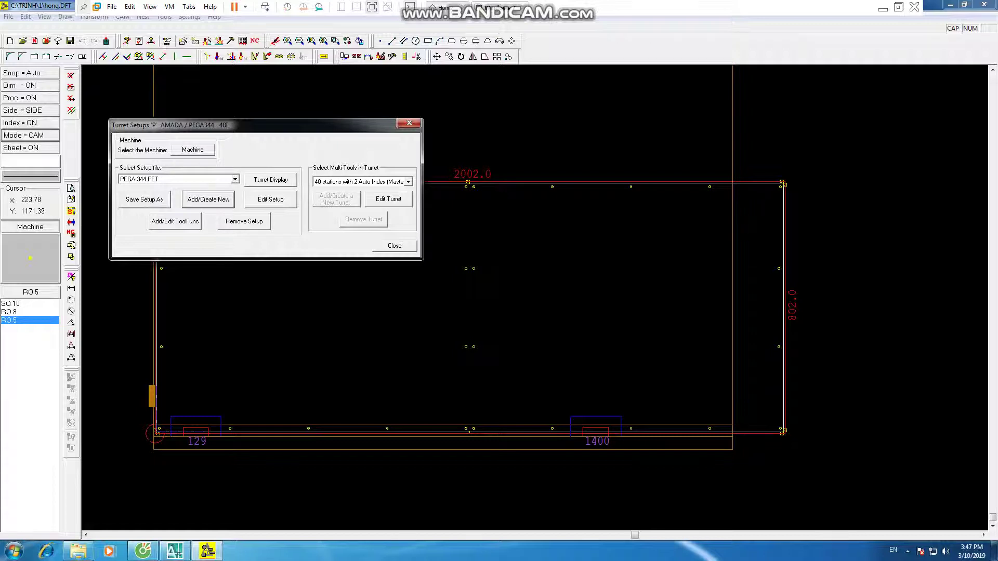
Step: Edit the PEGA 344.PET station table and assign SQ 10 to station 201
click(270, 199)
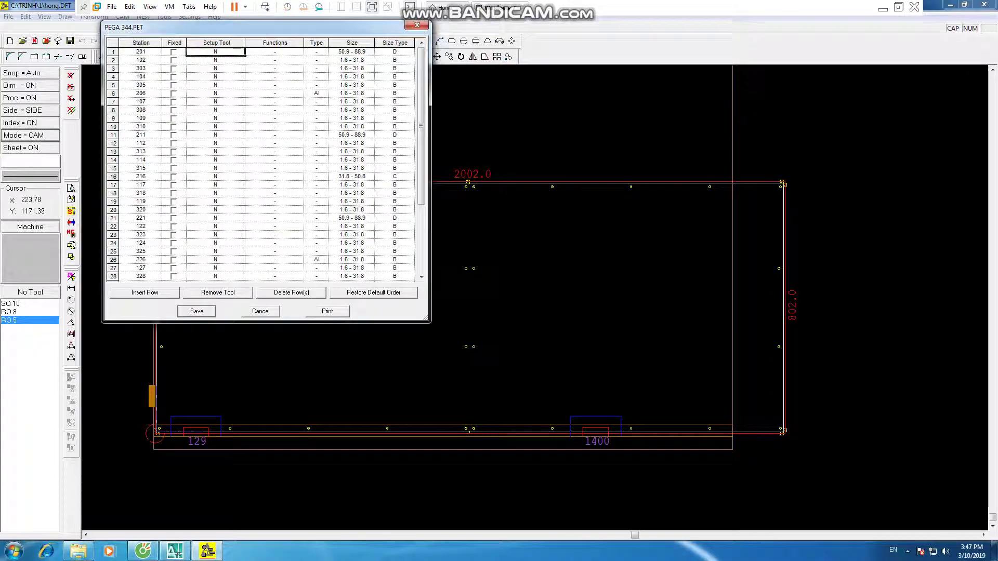
key(Return)
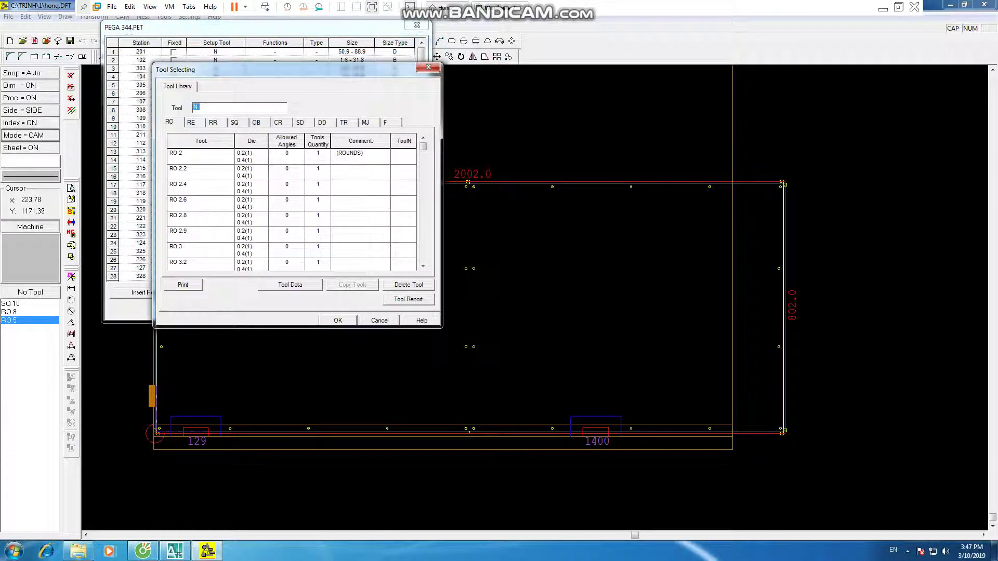
text(SQ 10)
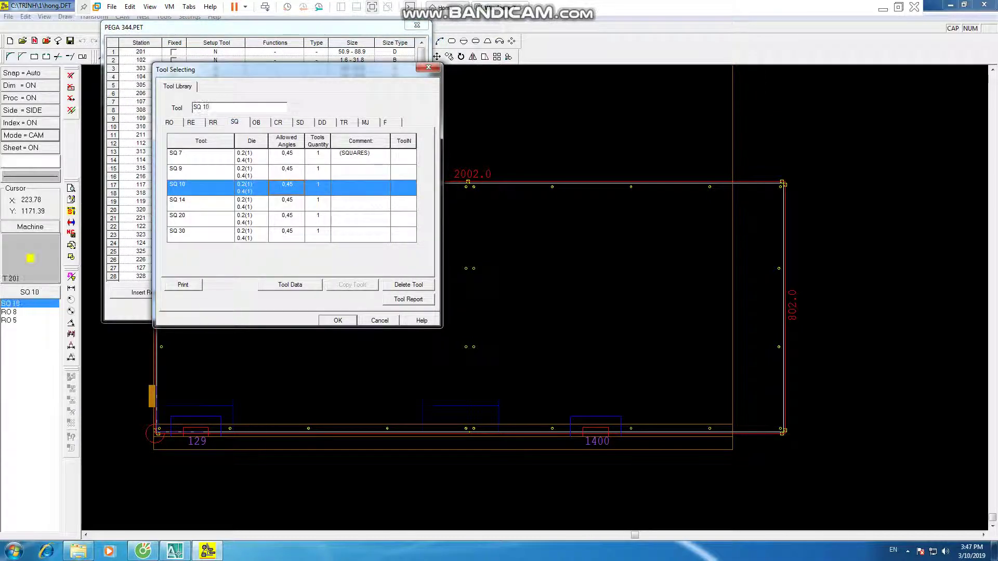
key(Return)
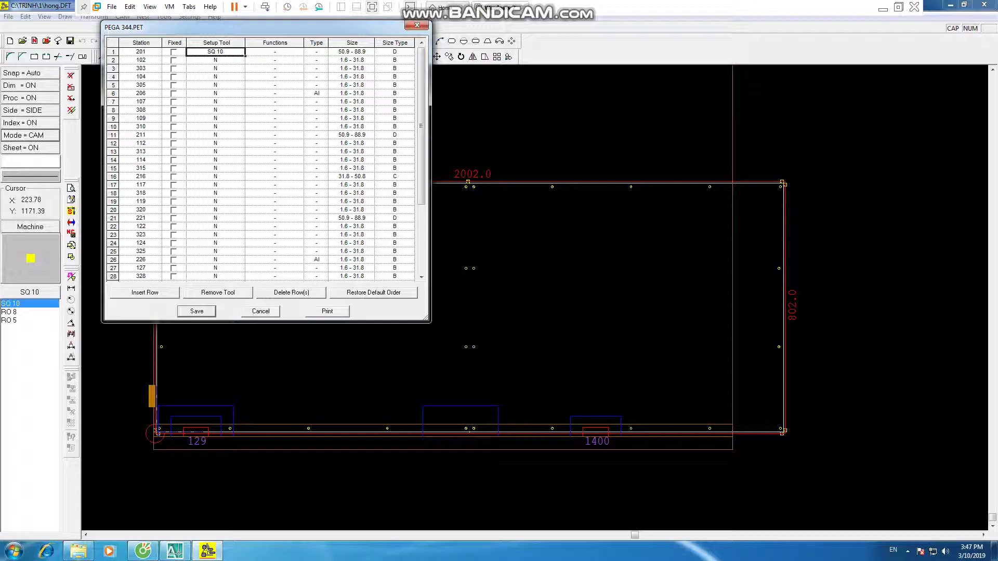
Step: Assign round tools RO 13 to station 102 and RO 5.5 to station 303
double_click(215, 60)
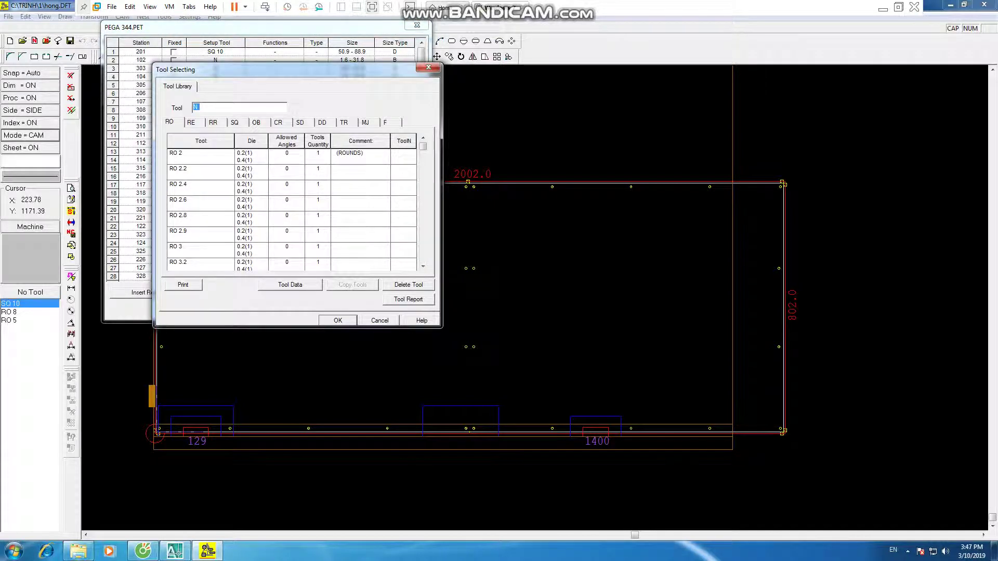
click(198, 231)
scroll(291, 231, down, 5)
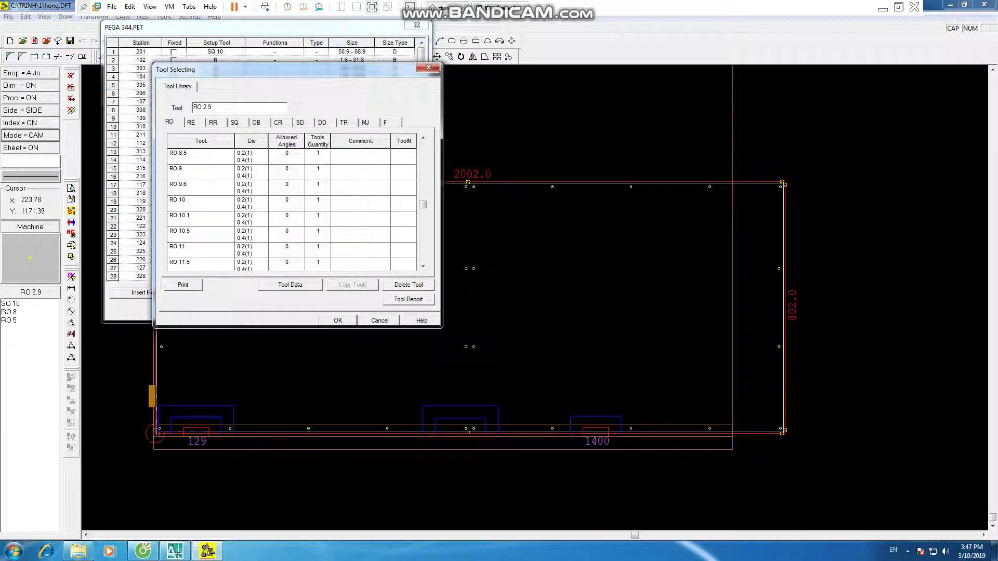
scroll(291, 208, down, 2)
click(198, 218)
click(338, 320)
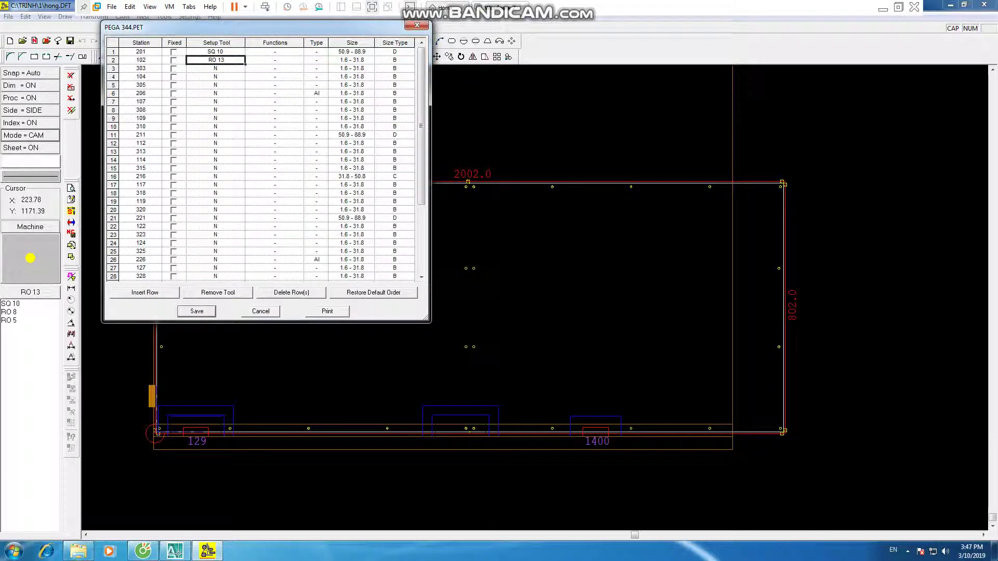
double_click(216, 60)
click(197, 218)
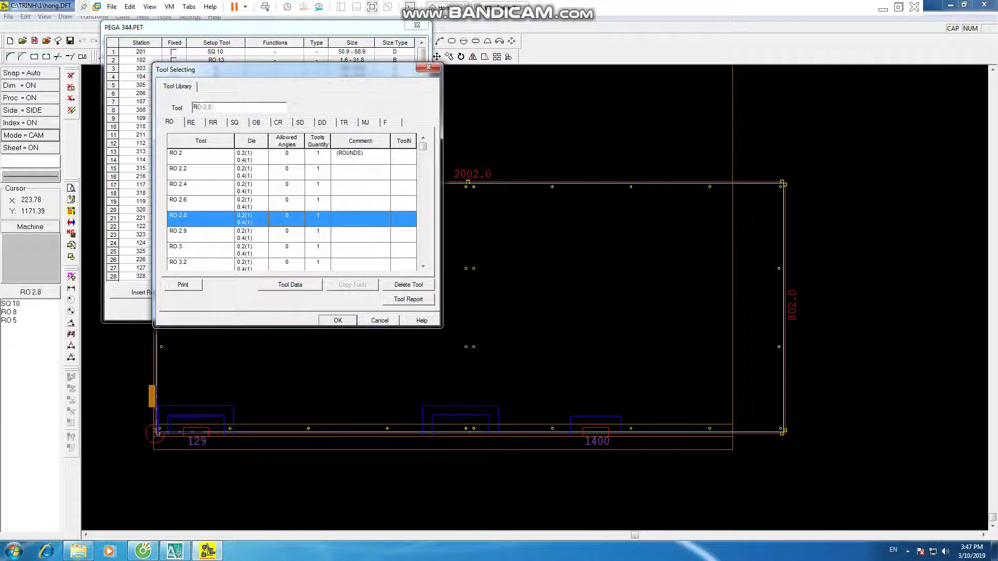
scroll(291, 208, down, 5)
click(286, 187)
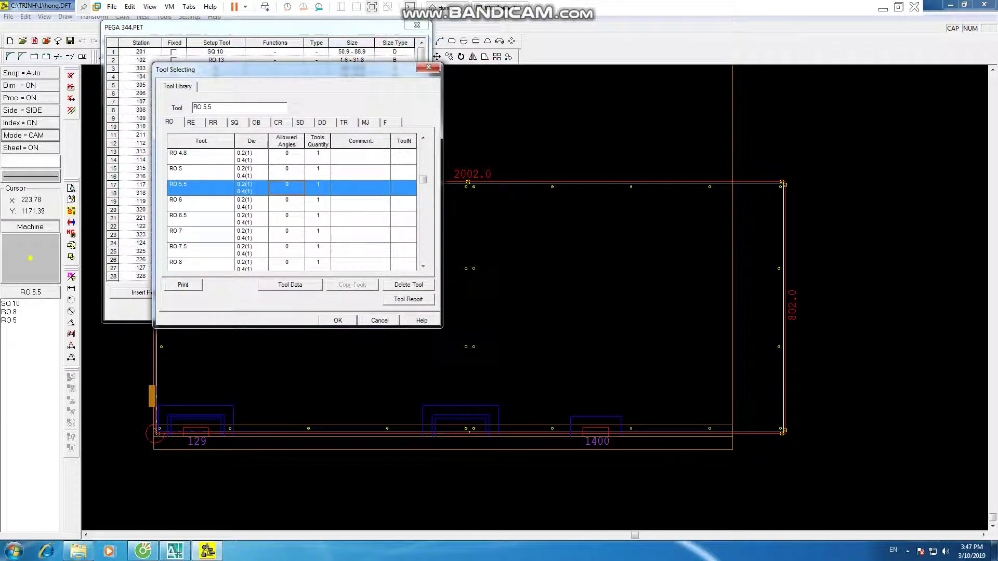
key(Return)
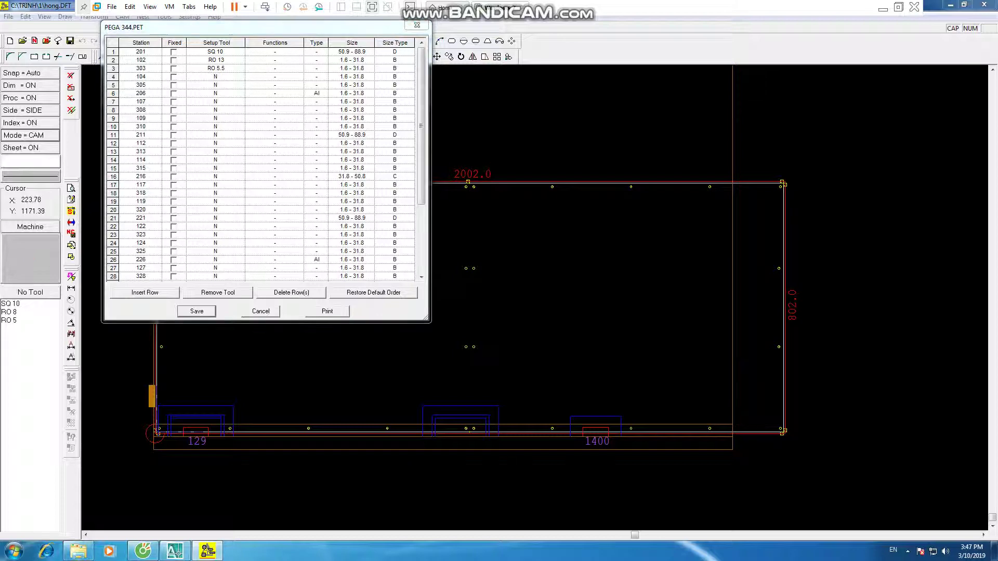
Step: Change the row 6 station number from 206 to 201
double_click(216, 76)
click(428, 67)
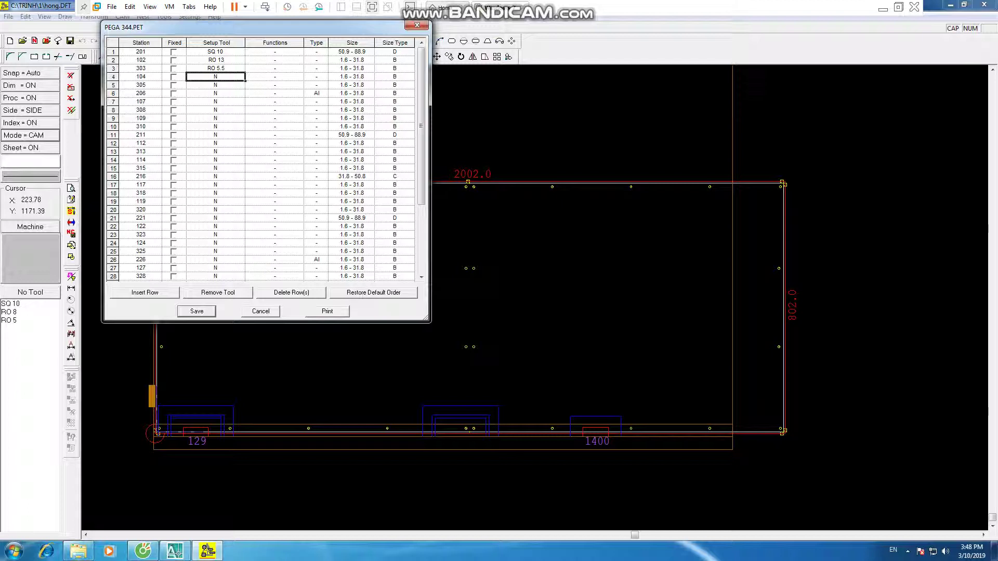
key(Down)
key(Down)
key(Left)
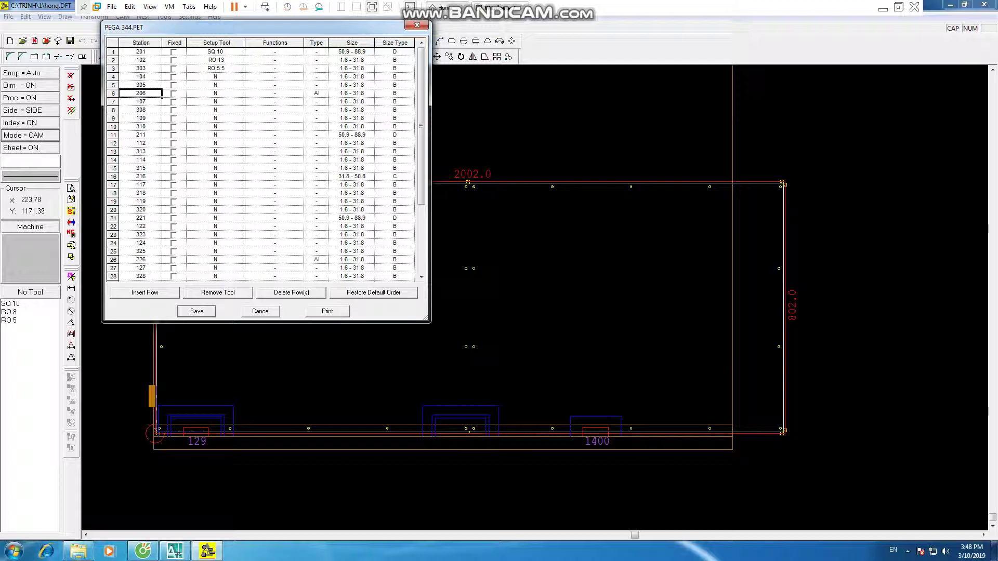
key(BackSpace)
text(1)
key(Return)
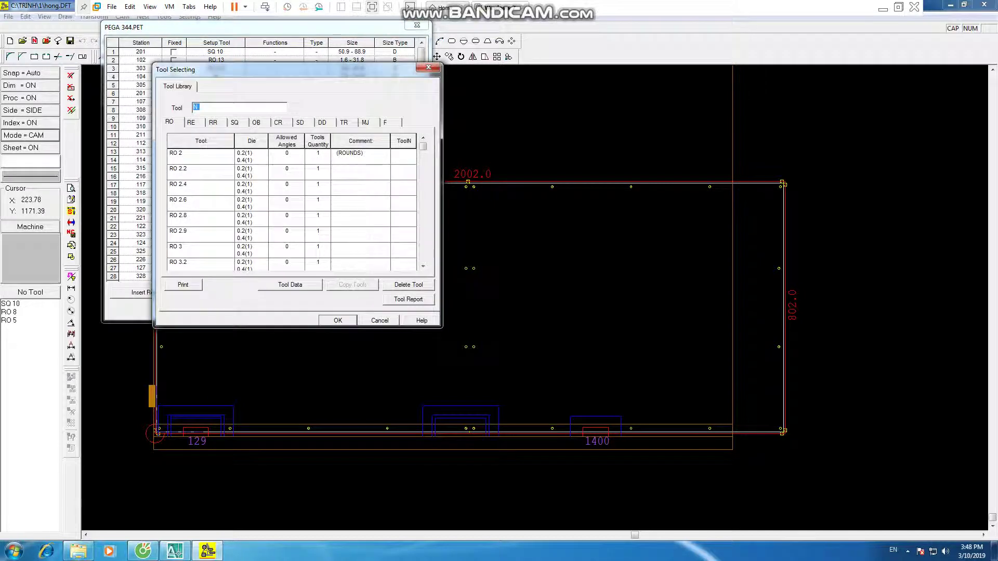
key(Return)
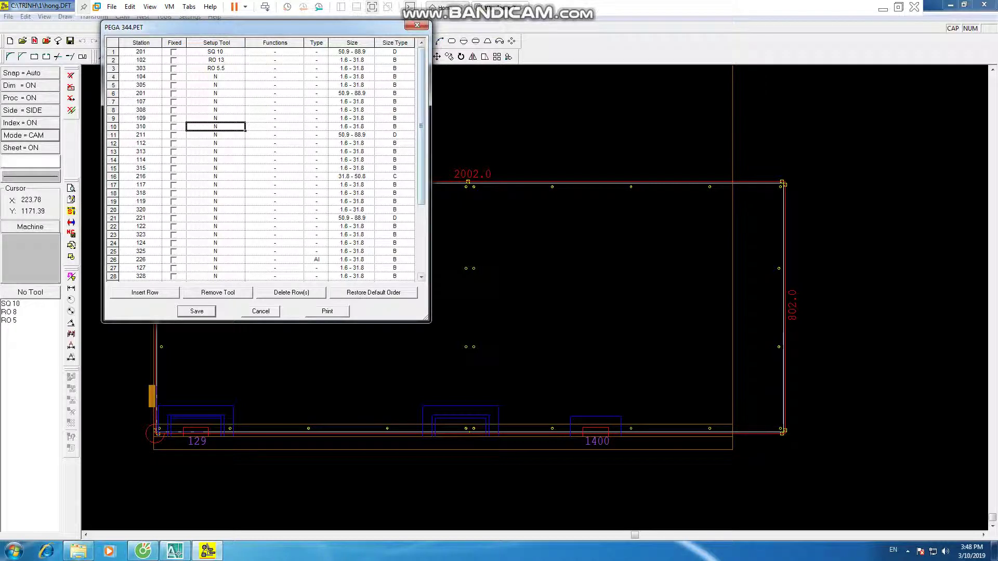
Step: Check the SQ 10 tool functions, leaving the before-tool function as NONE
scroll(260, 161, down, 2)
scroll(260, 161, down, 2)
scroll(260, 161, up, 4)
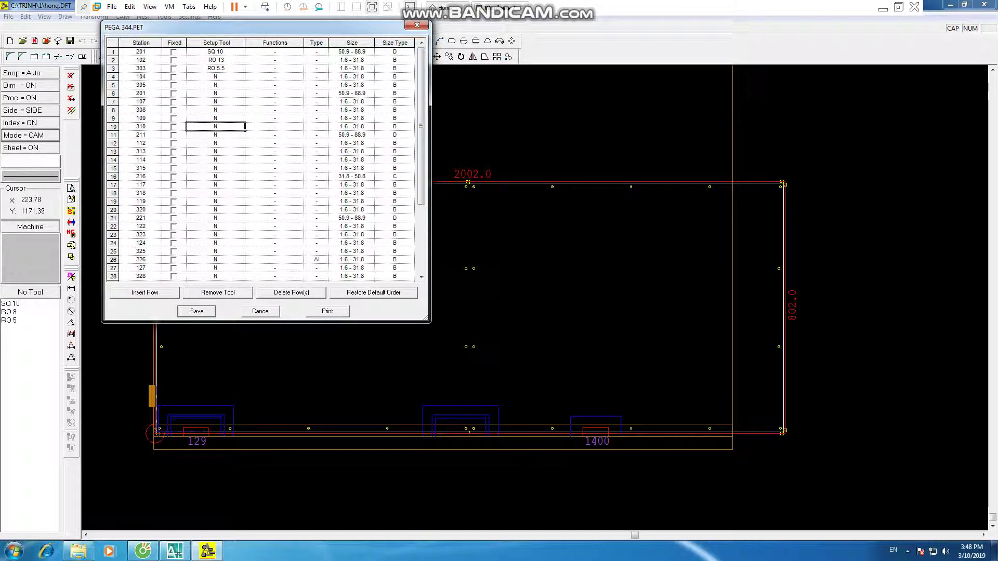
double_click(275, 52)
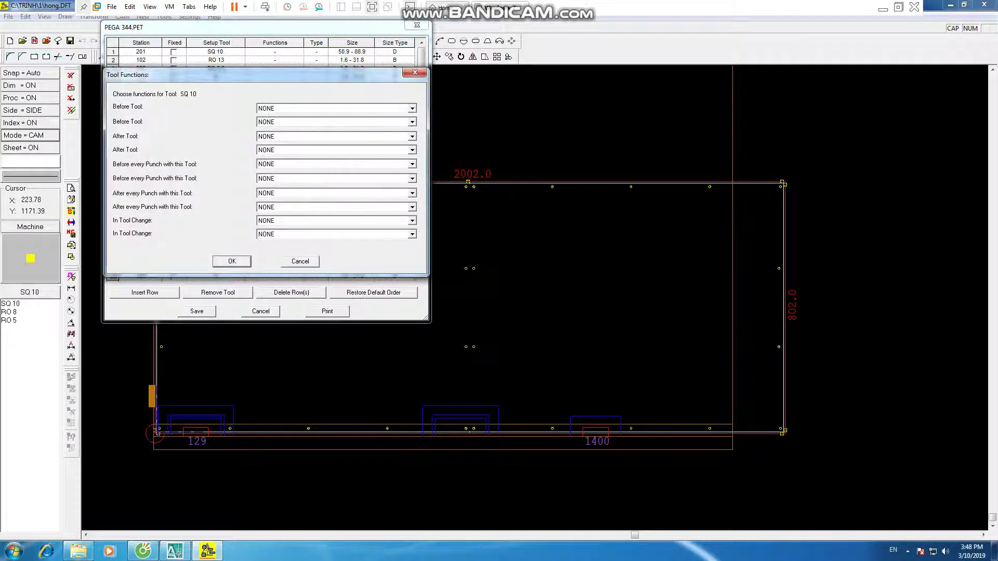
click(412, 109)
click(332, 117)
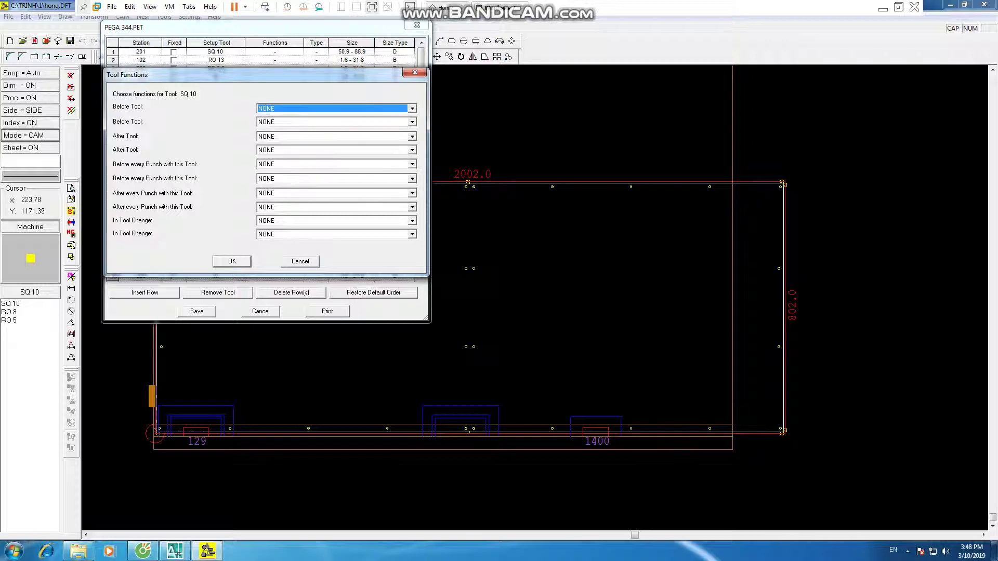
click(300, 261)
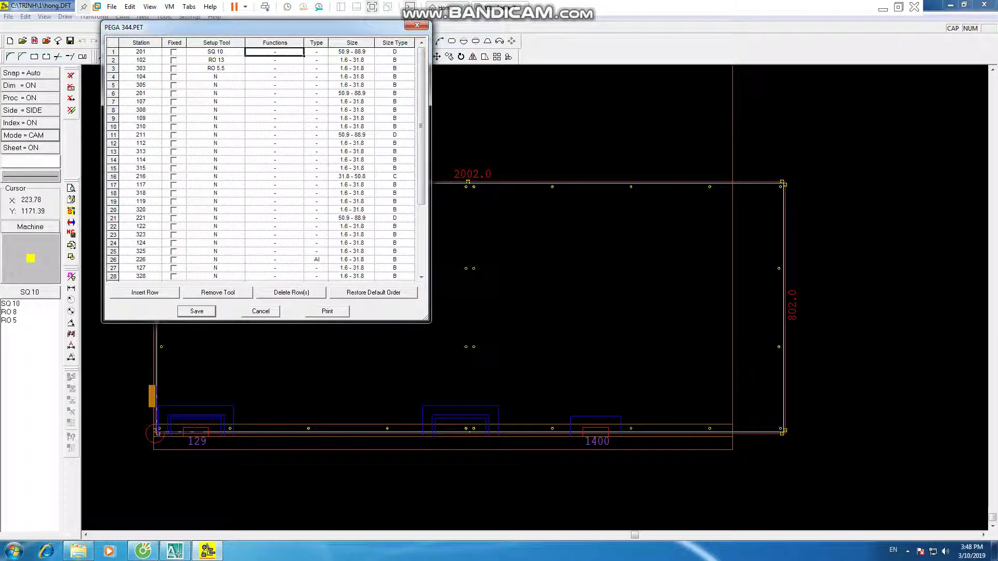
Step: Reopen the PEGA 344.PET station table and set row 1 to station 206 and row 6 to 201
key(Escape)
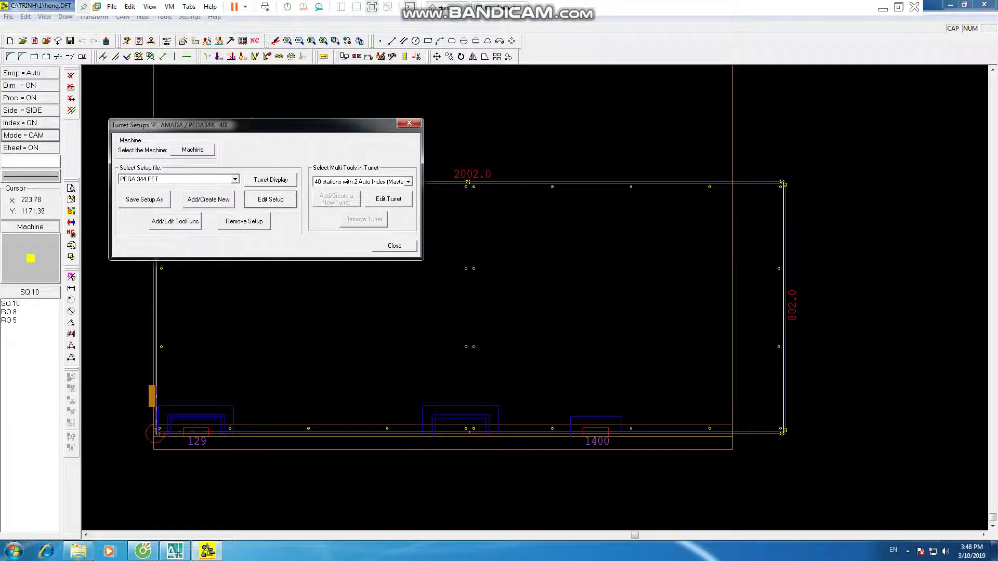
key(Return)
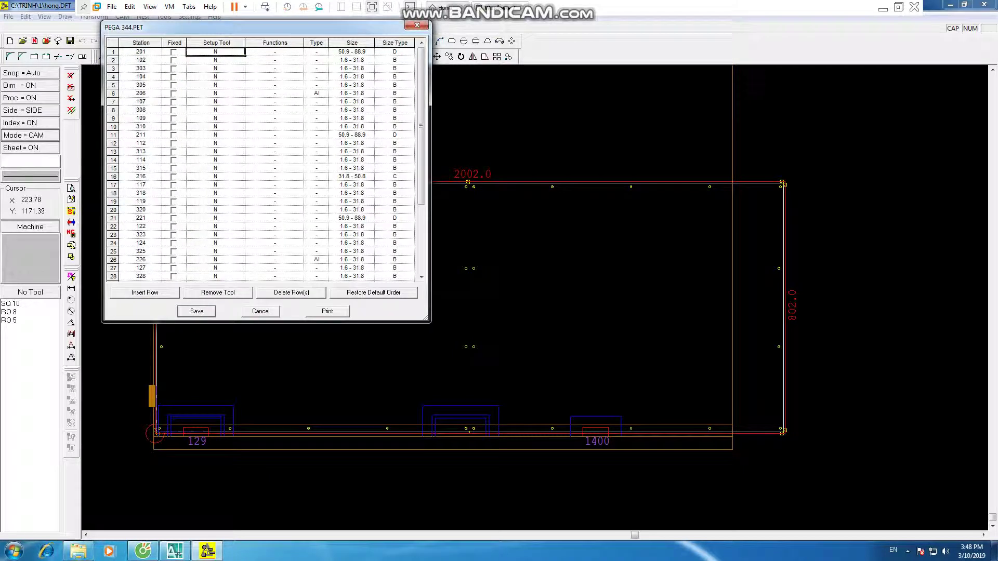
key(shift+Tab)
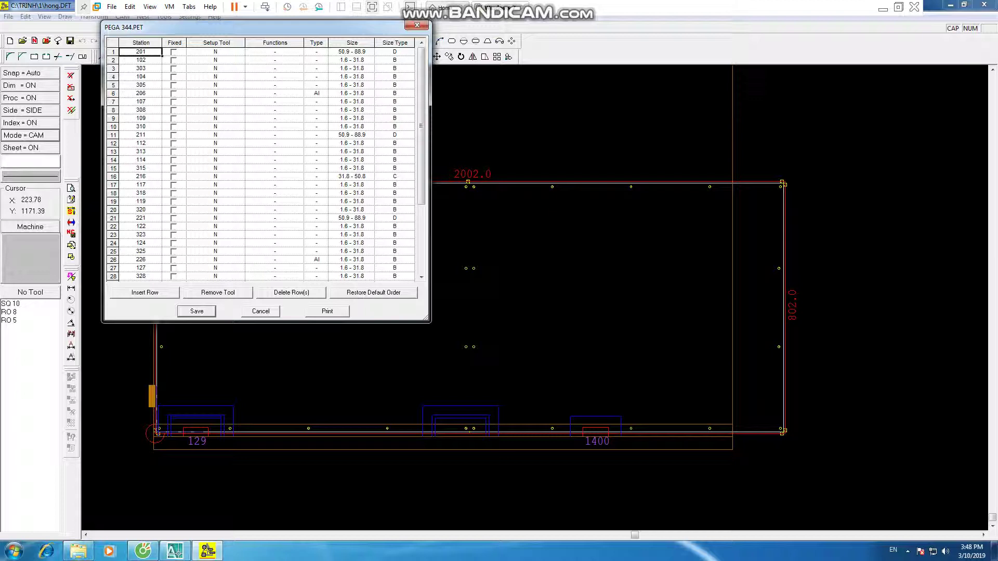
text(206)
key(Return)
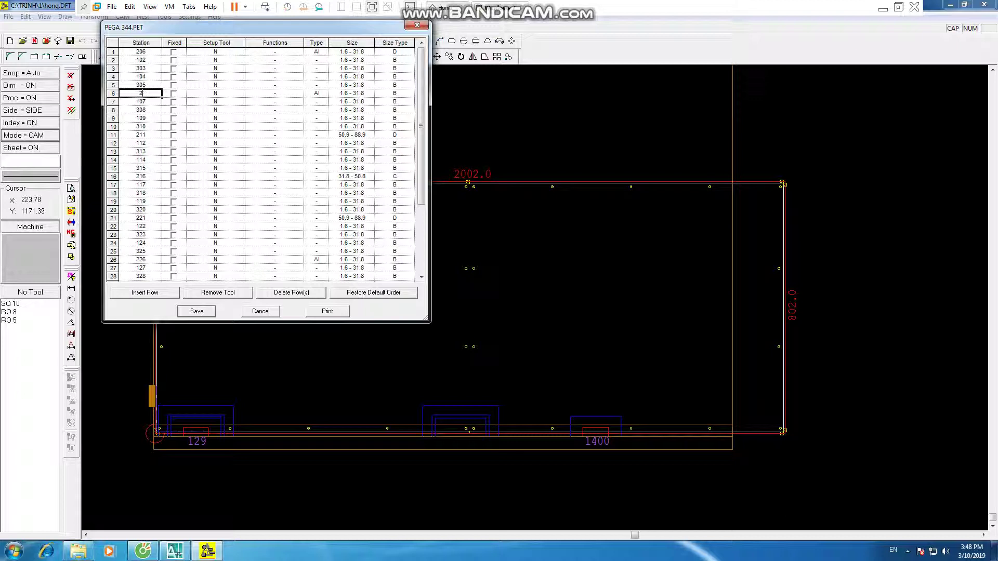
text(201)
key(Tab)
key(ctrl+Home)
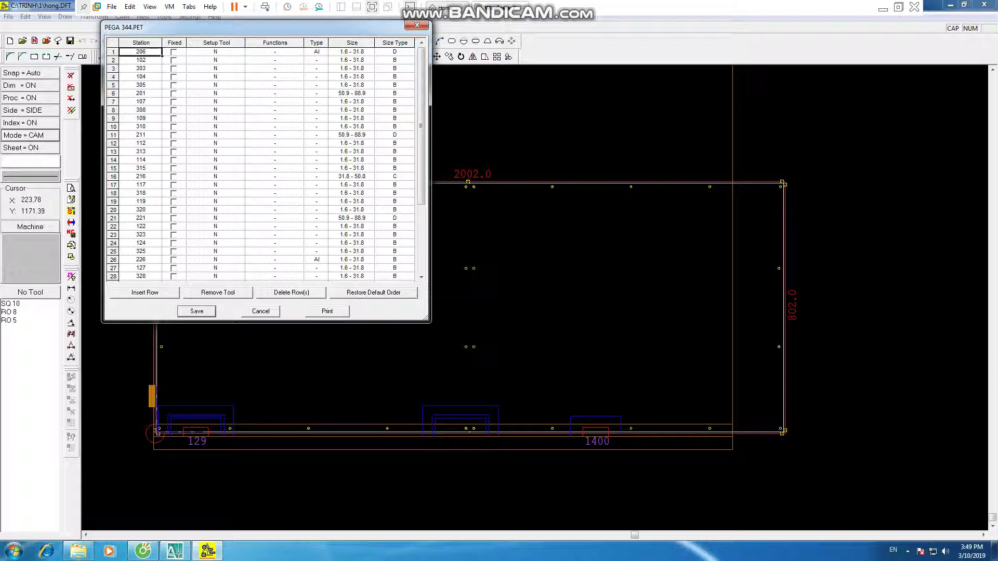
key(Return)
click(387, 199)
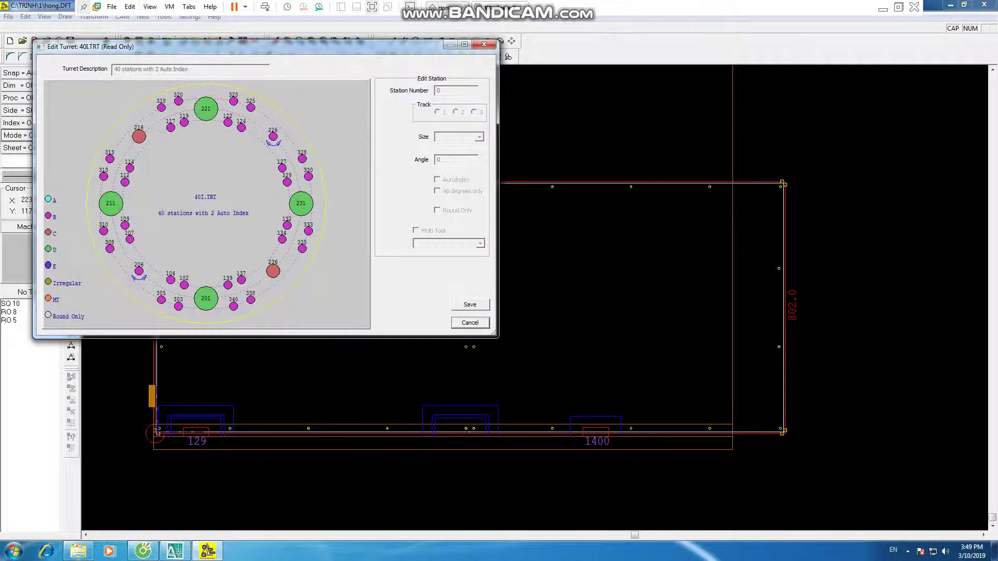
click(206, 298)
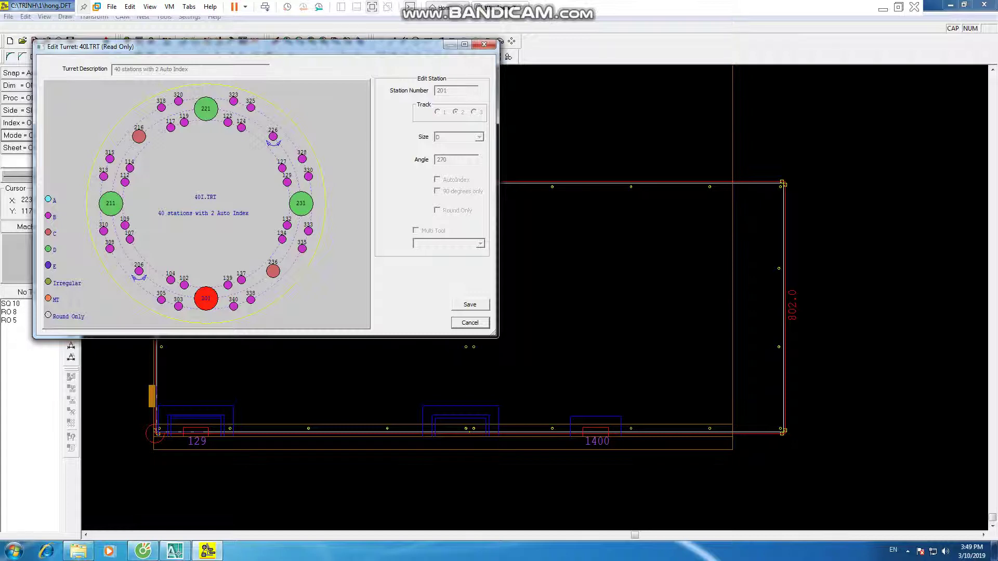
click(470, 322)
click(388, 200)
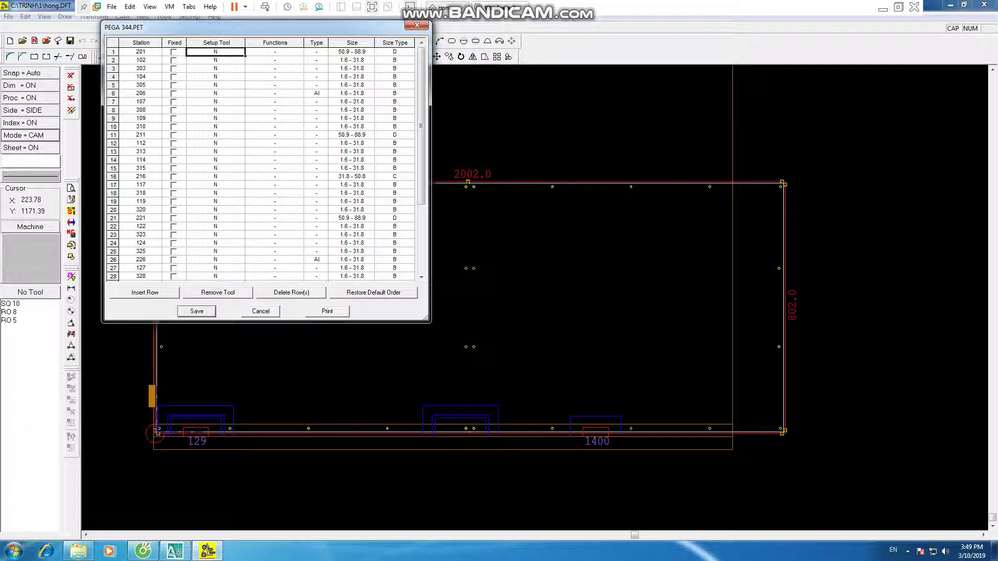
click(141, 93)
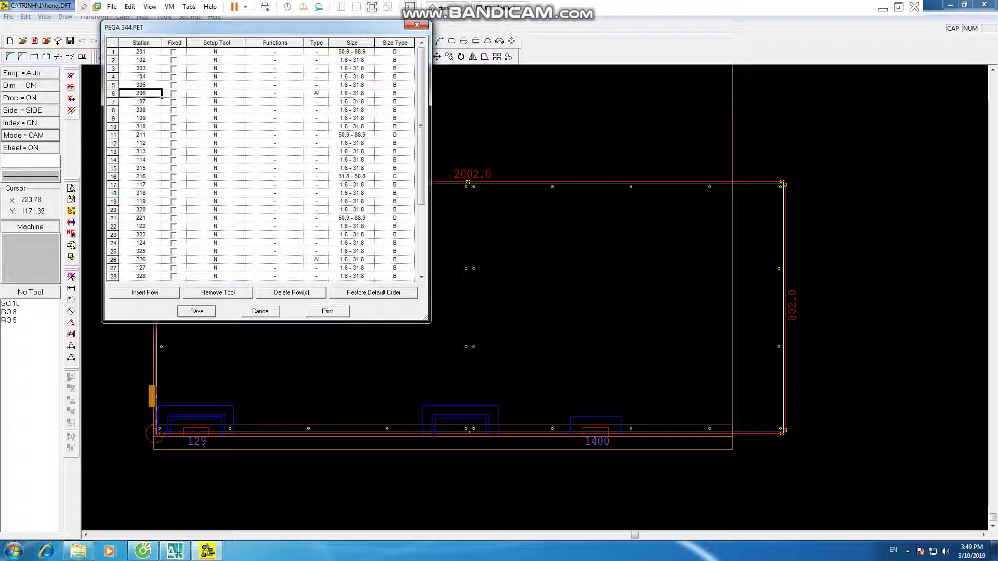
Step: Mount the RE 25 4 rectangular punch at station 206
double_click(215, 93)
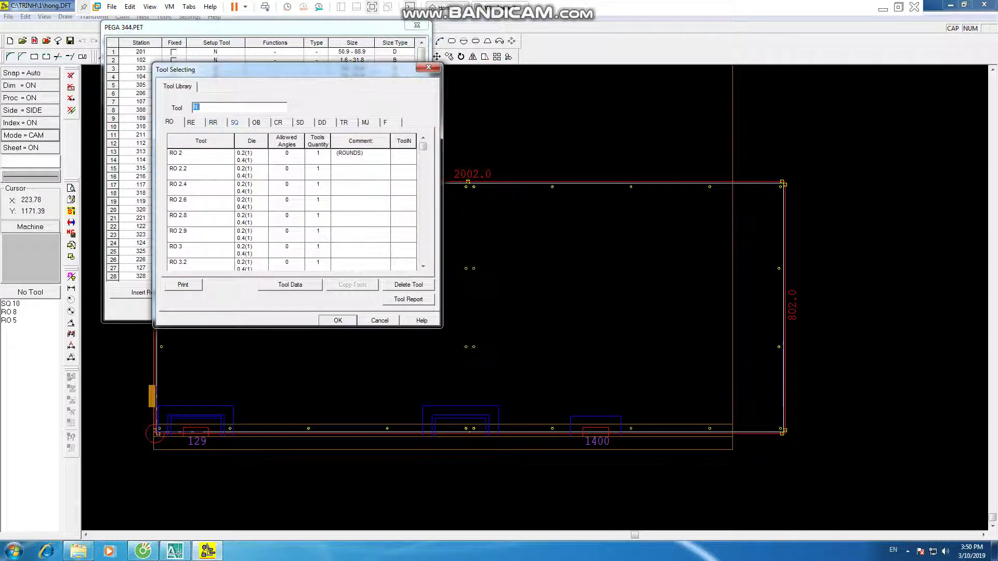
click(235, 122)
click(191, 122)
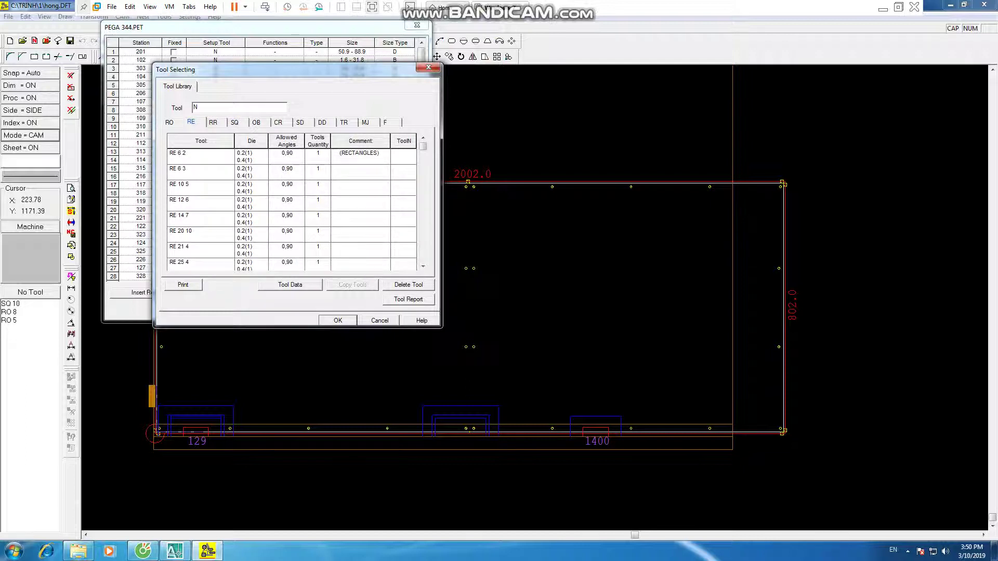
click(200, 171)
scroll(291, 208, down, 2)
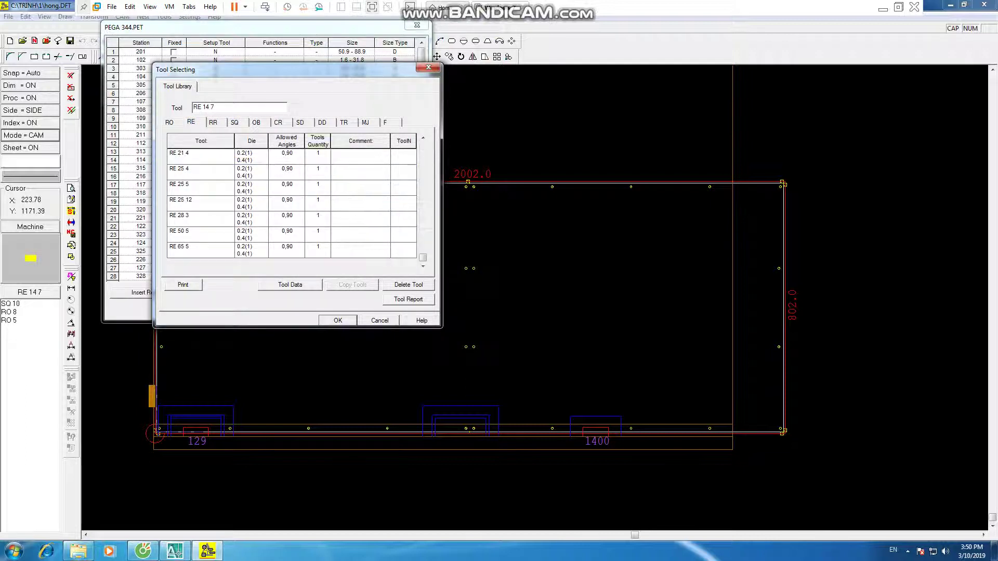
scroll(291, 207, up, 1)
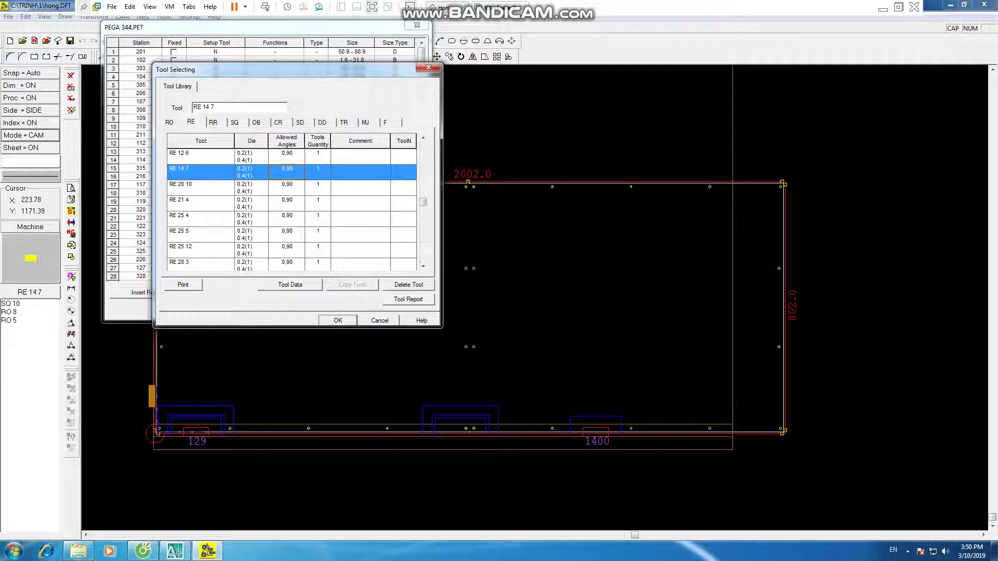
drag(202, 107, 216, 107)
click(286, 219)
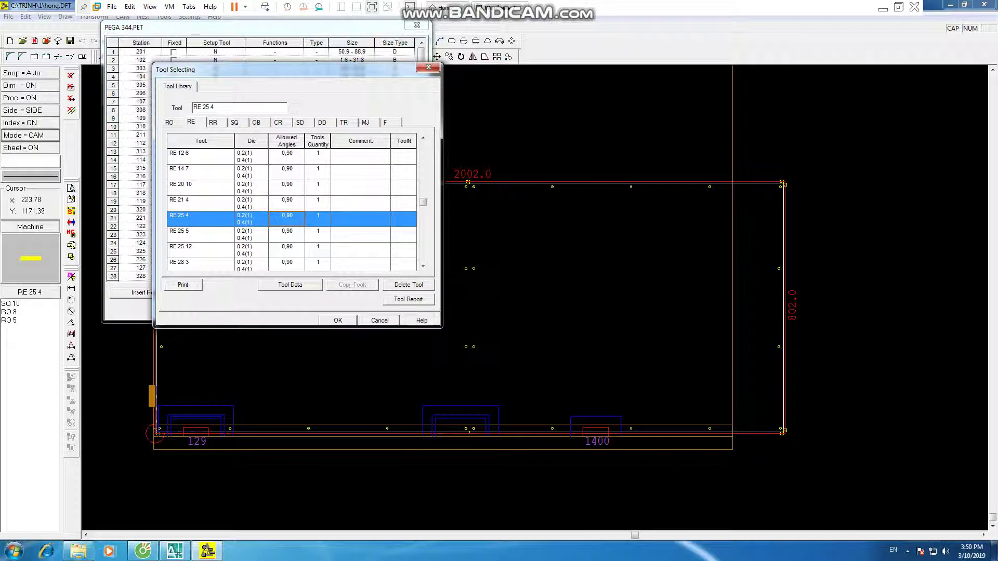
click(337, 321)
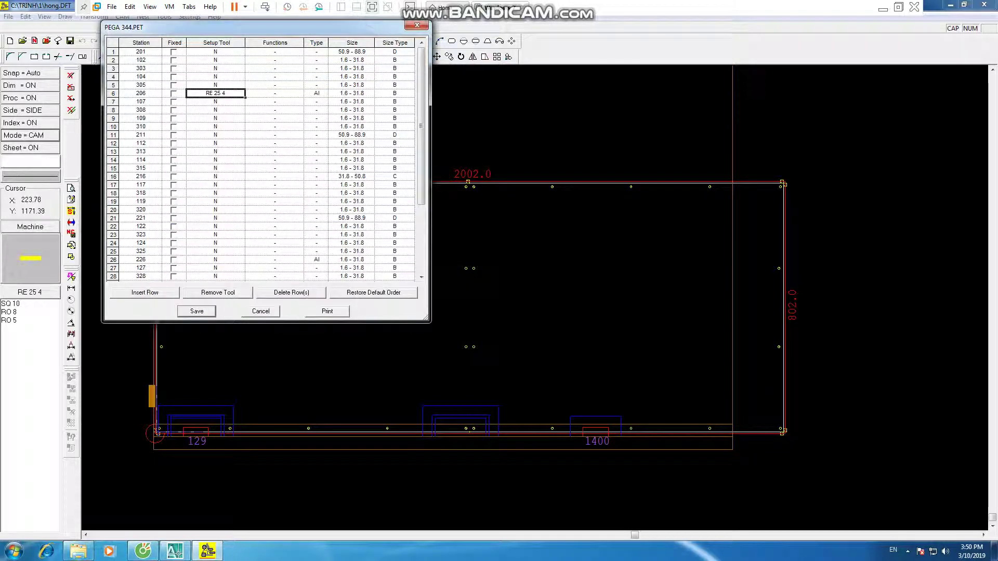
Step: Mount SQ 10 at station 201 and SQ 20 at station 102, then close the table
double_click(216, 101)
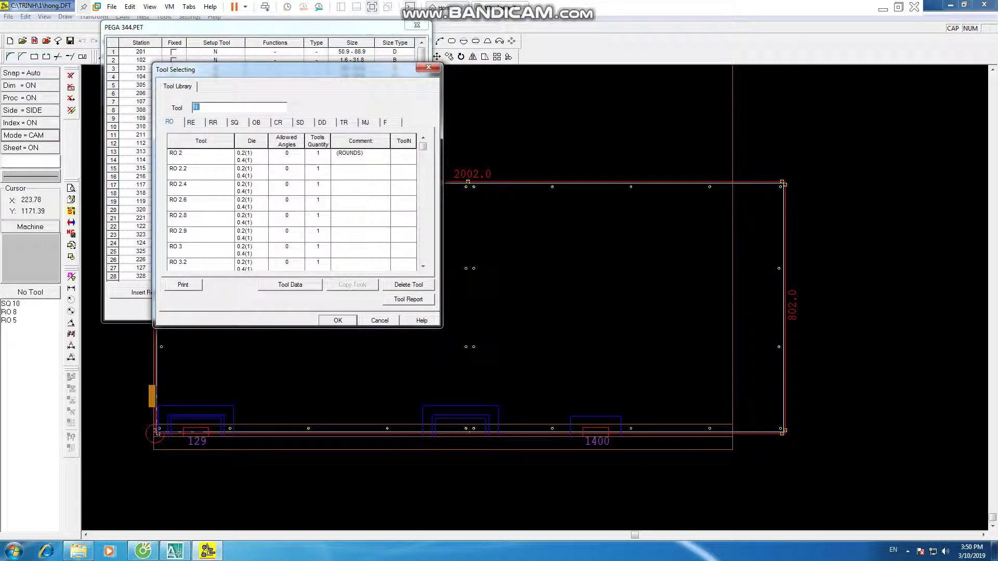
click(234, 123)
click(286, 187)
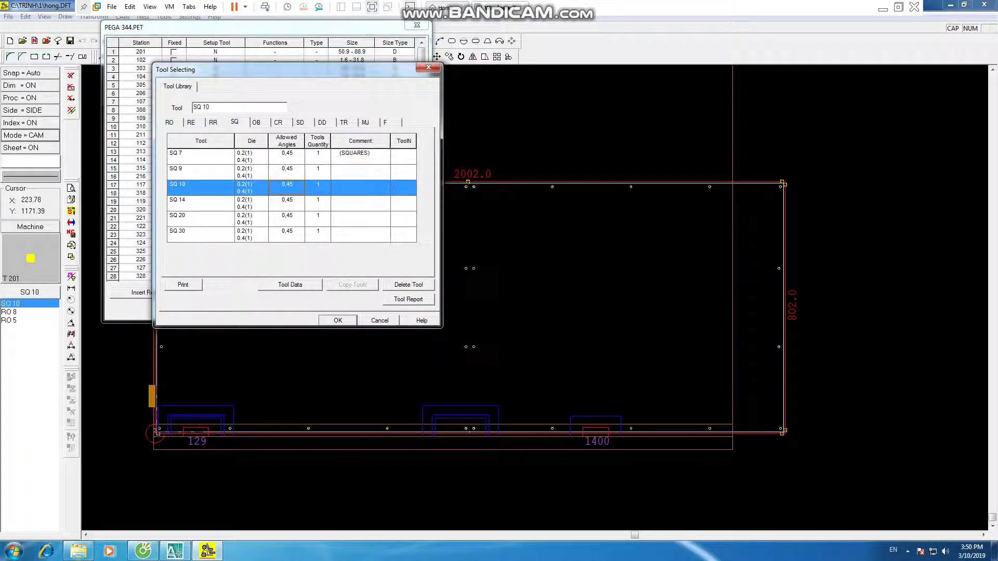
click(338, 320)
double_click(215, 60)
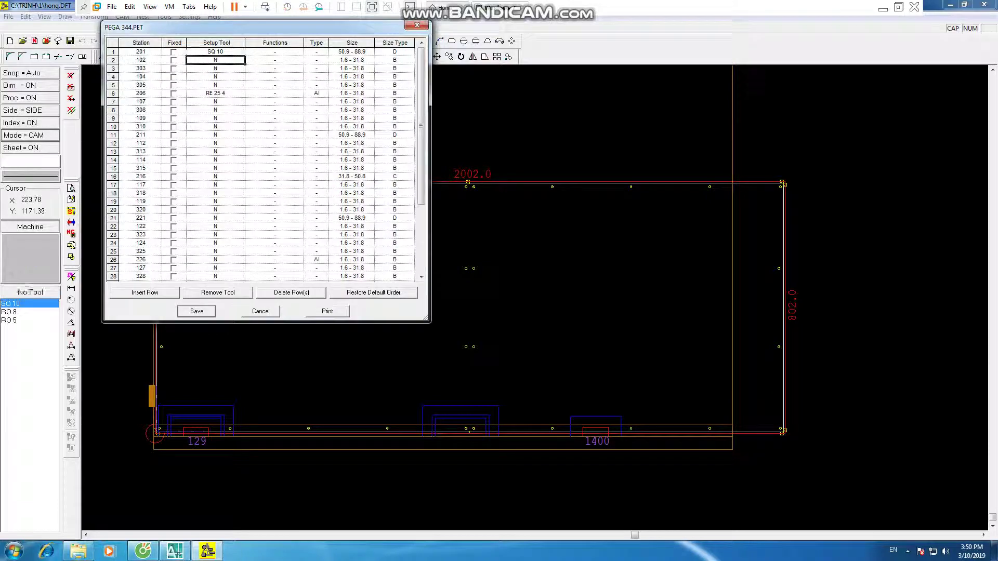
click(234, 122)
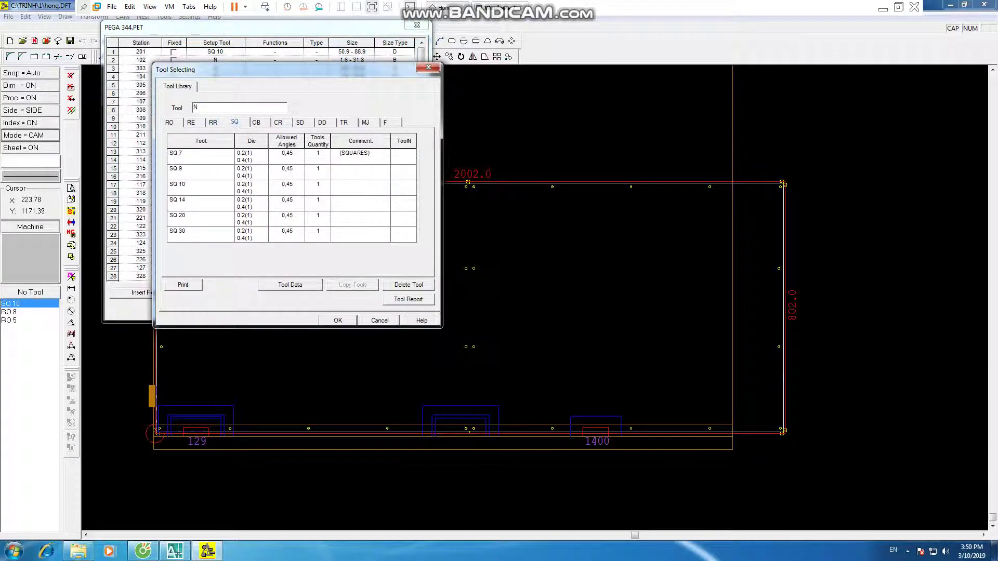
click(286, 218)
click(338, 321)
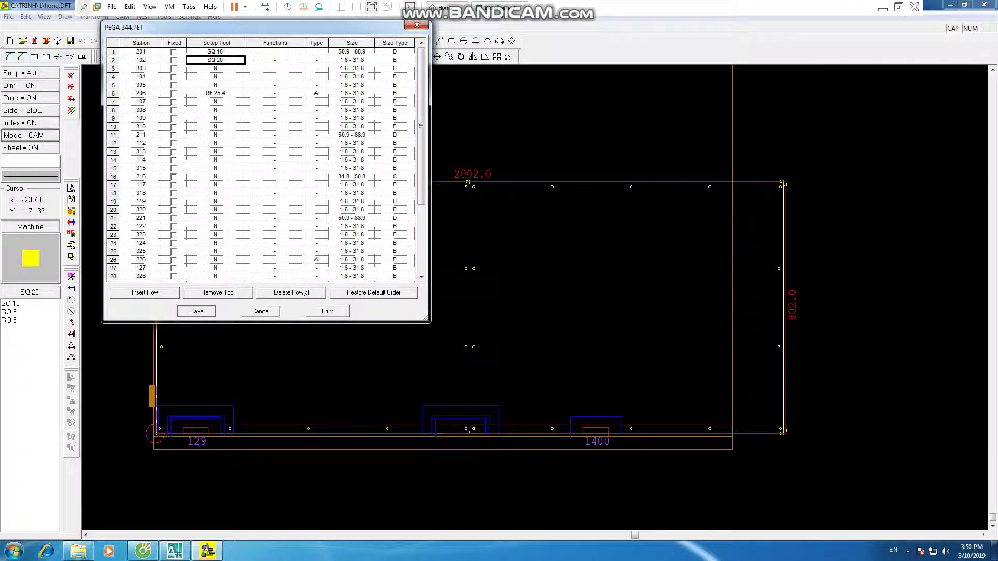
key(Return)
Step: Close the turret setup and start an import, discarding unsaved hong.DFT changes
key(Escape)
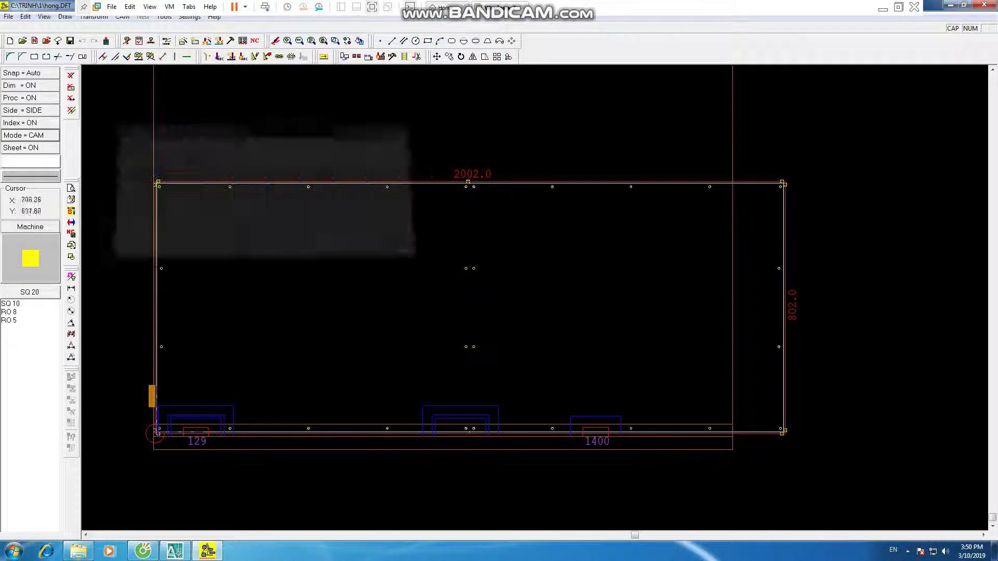
click(58, 40)
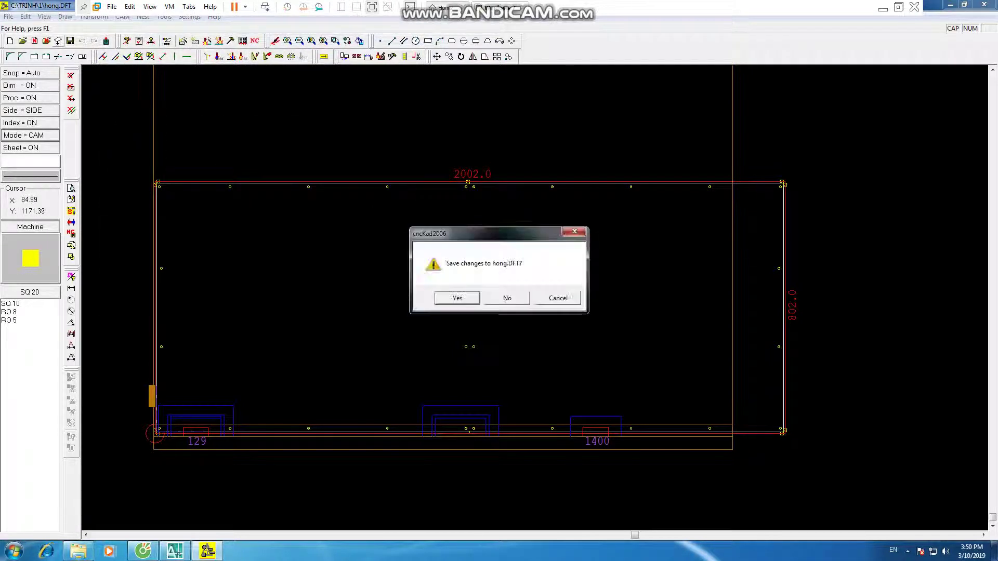
click(506, 299)
Step: Import de.dwg with the default layers and save the new part as de
key(d)
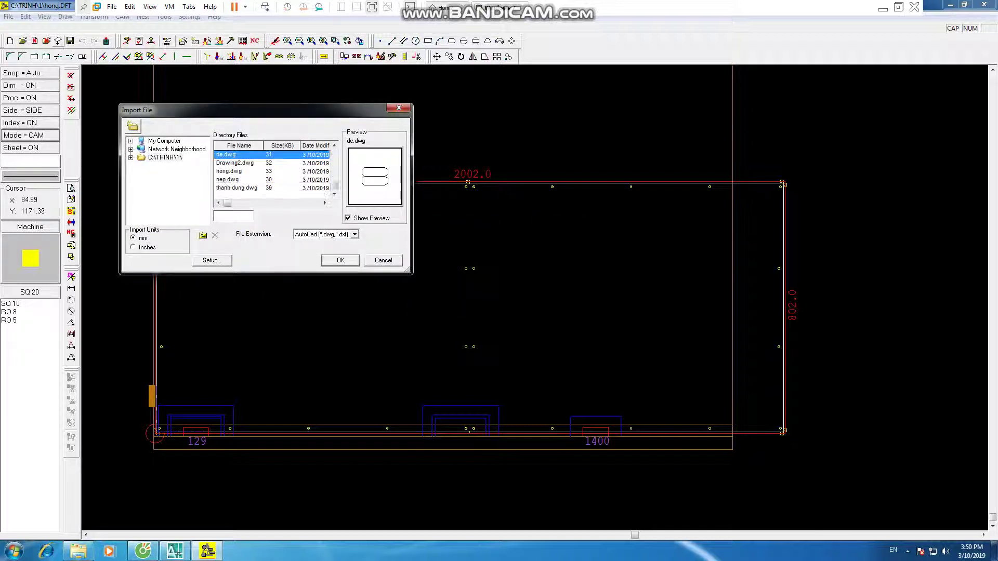
scroll(273, 172, up, 1)
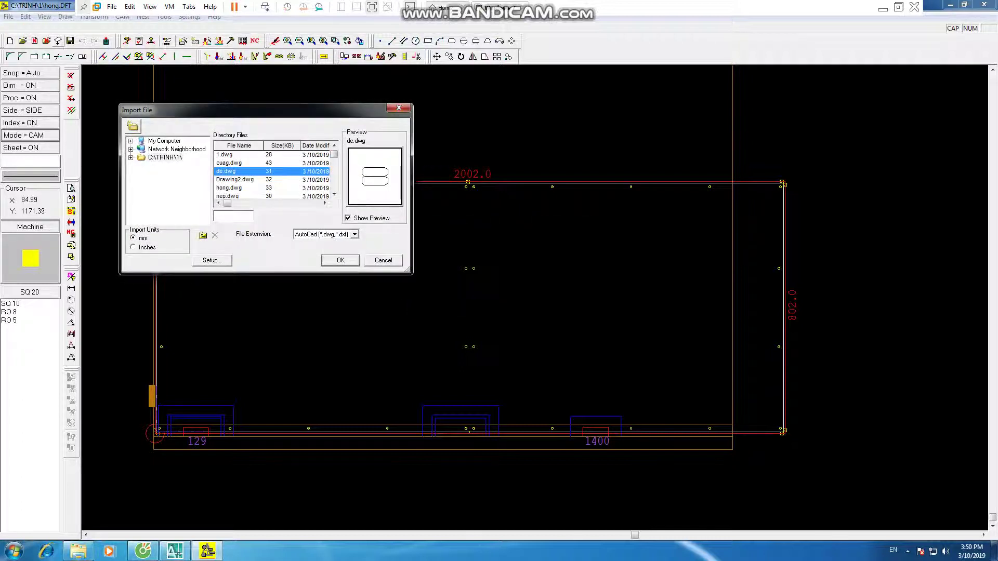
key(Return)
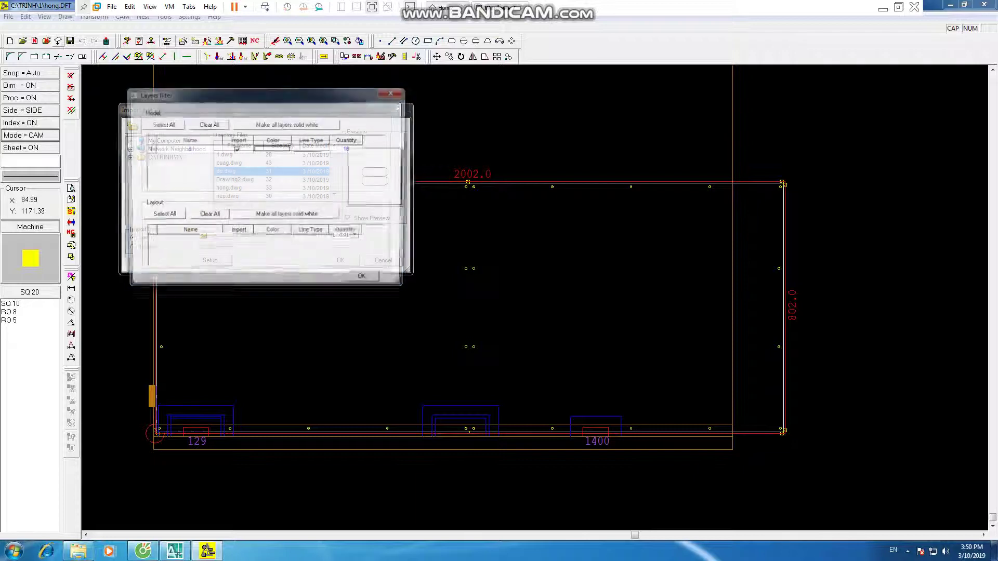
key(Return)
key(Return)
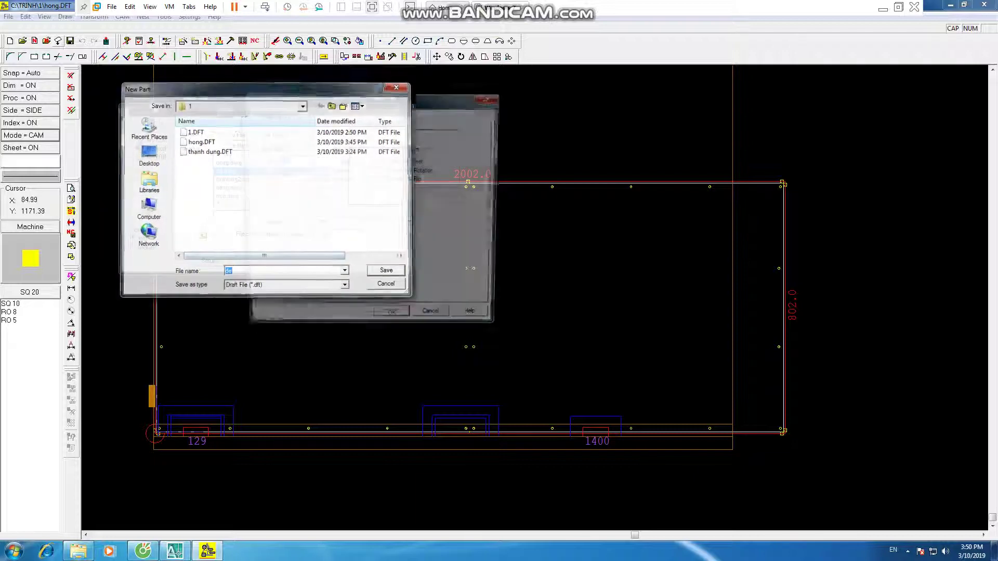
key(Return)
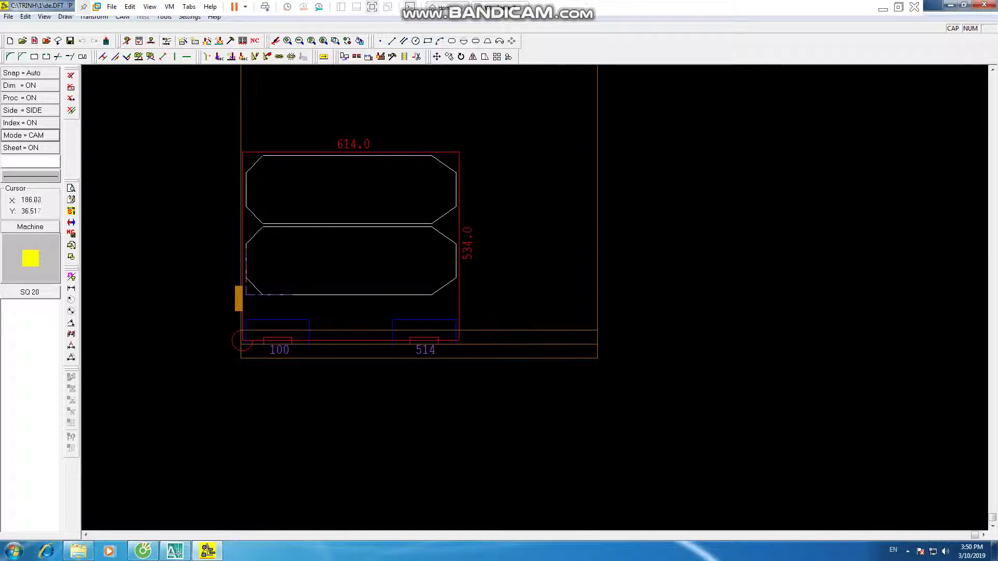
Step: Set all four machine sheet offsets (origin and end dX, dY) to 5
click(190, 16)
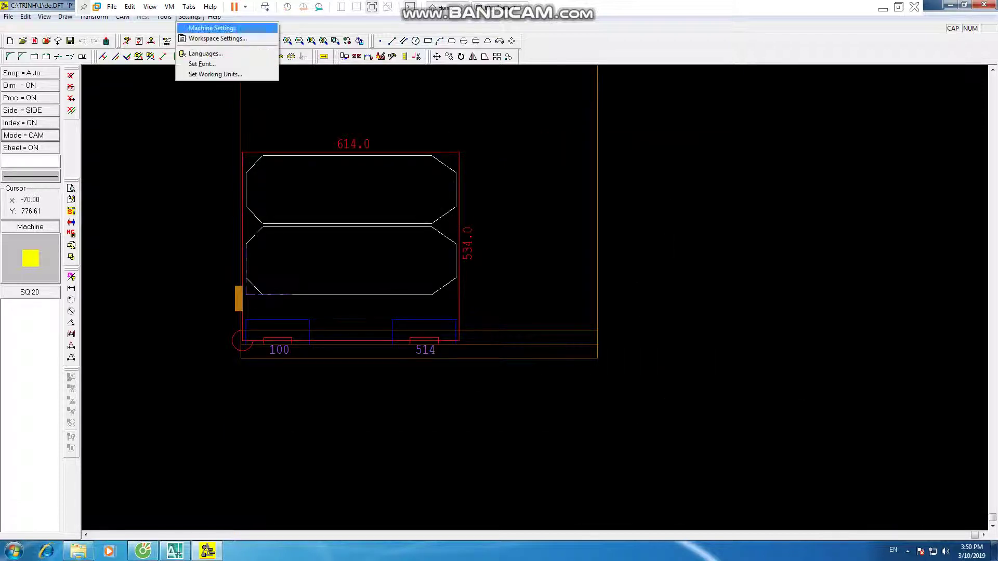
click(221, 26)
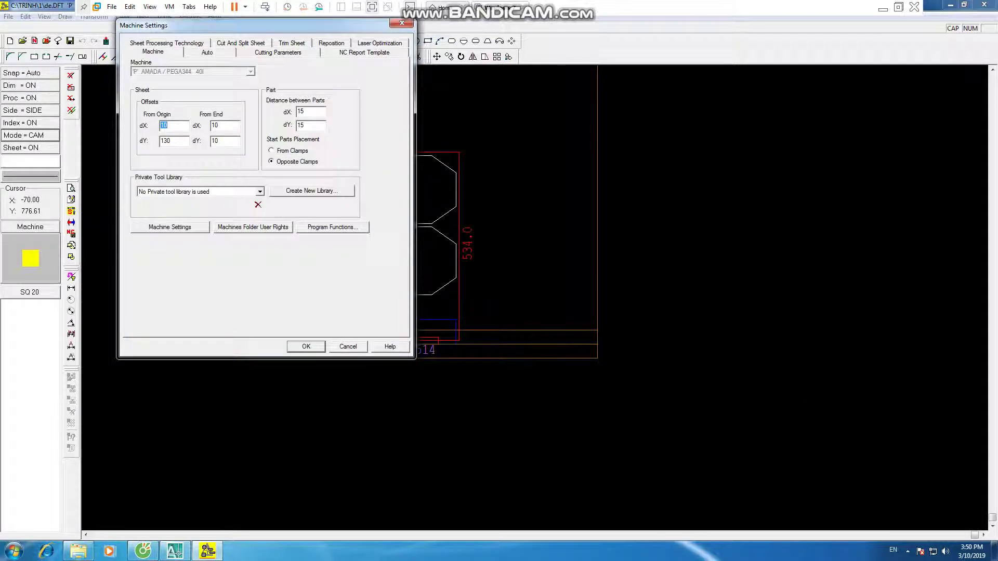
text(5)
key(Tab)
text(5)
key(Tab)
text(5)
key(Tab)
text(5)
click(306, 346)
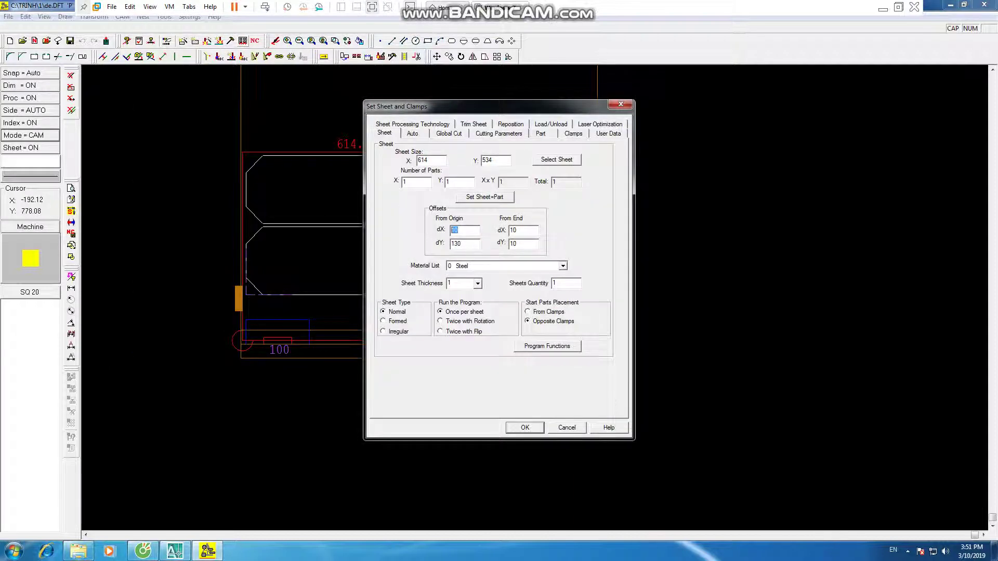
Step: Set the Set Sheet and Clamps offset values to 5 and apply
text(5)
key(Tab)
text(5)
key(Tab)
text(5)
key(Return)
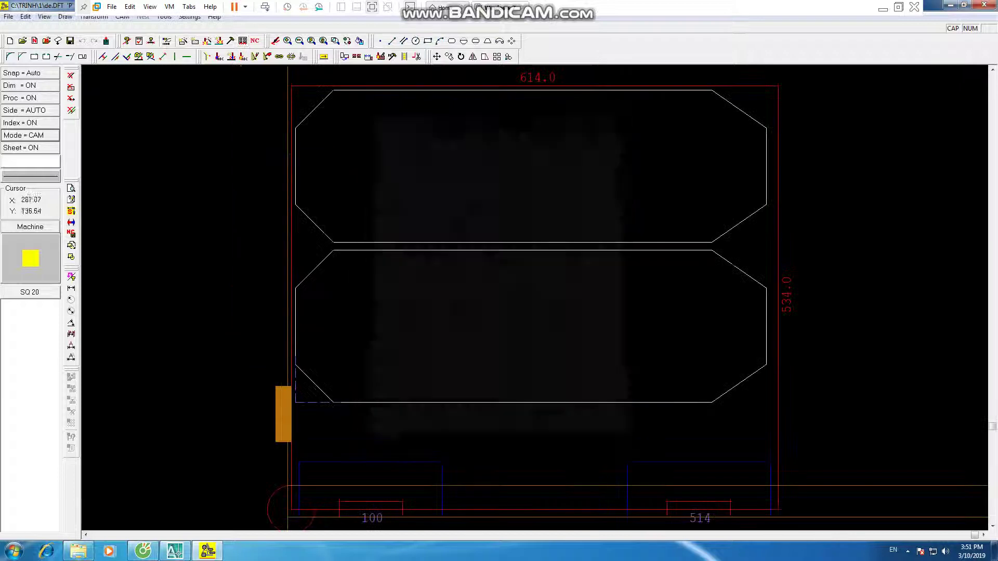
Step: Re-import de.dwg, discarding unsaved changes and accepting the layers and part properties
click(58, 41)
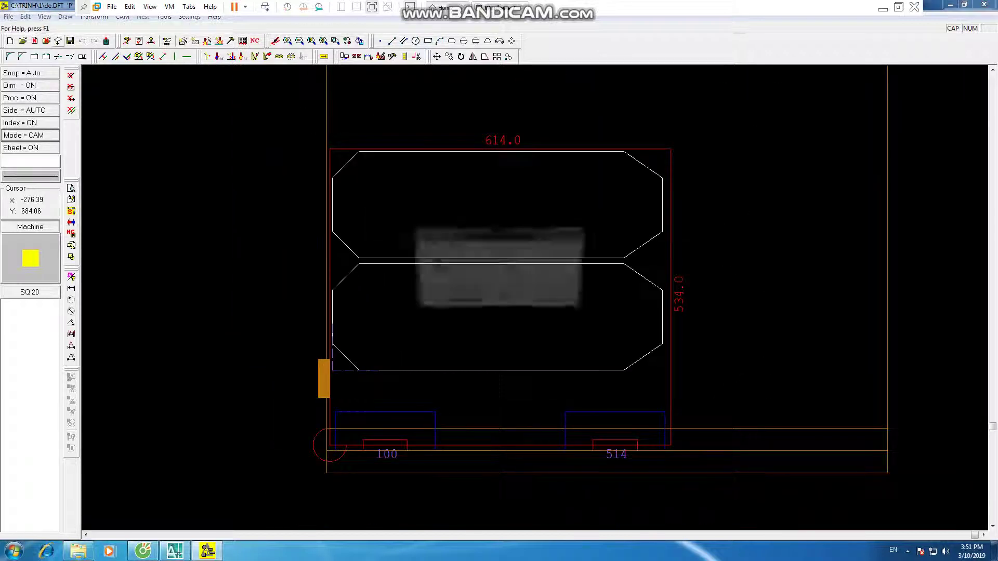
key(Return)
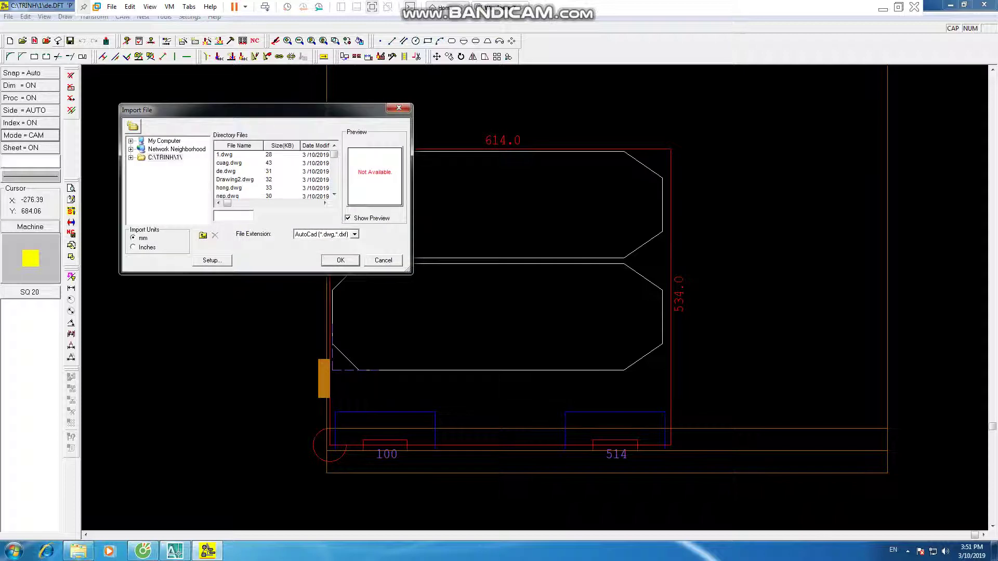
key(Return)
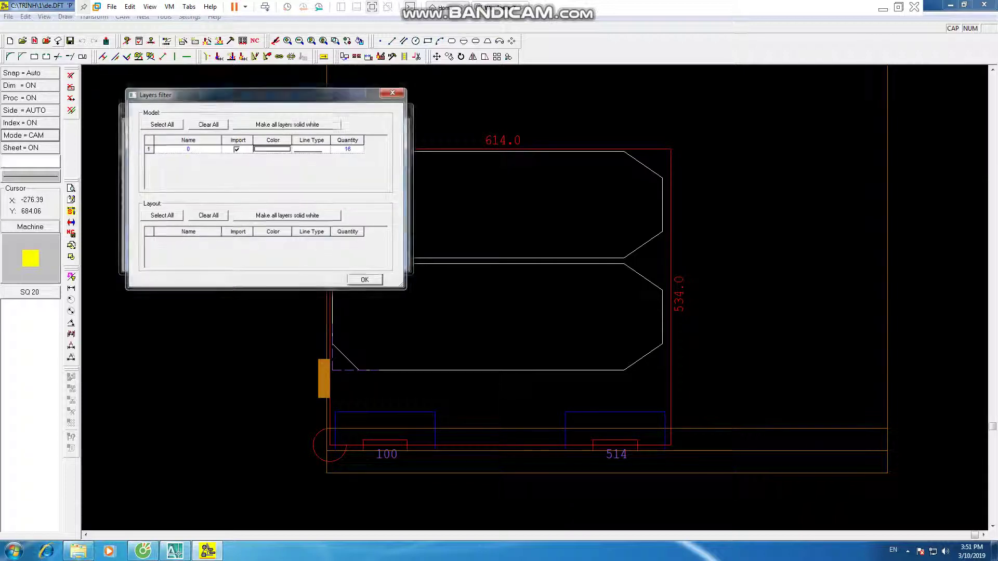
key(Return)
key(Return)
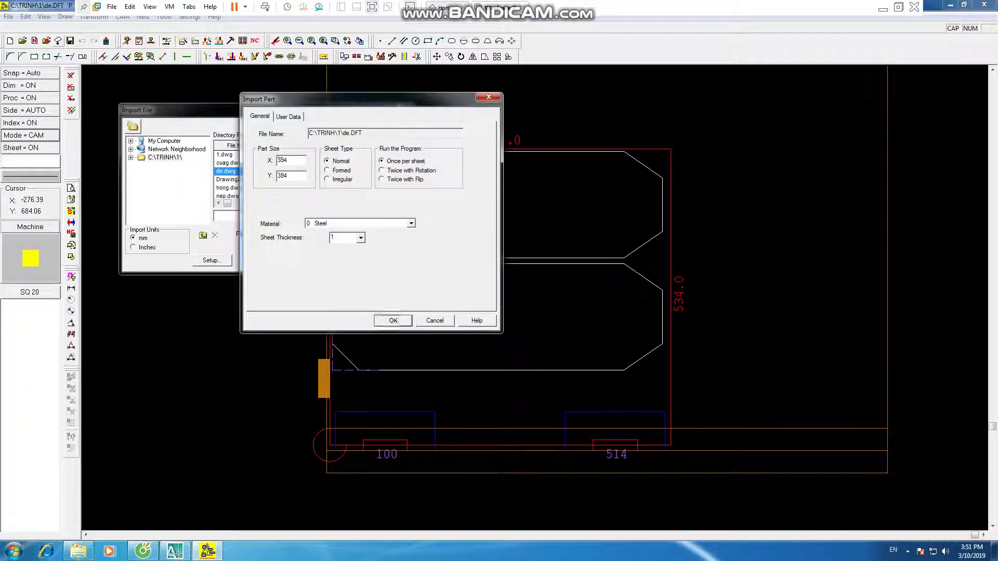
key(Return)
Step: Move the second clamp to position 379 and save the drawing
scroll(345, 389, up, 2)
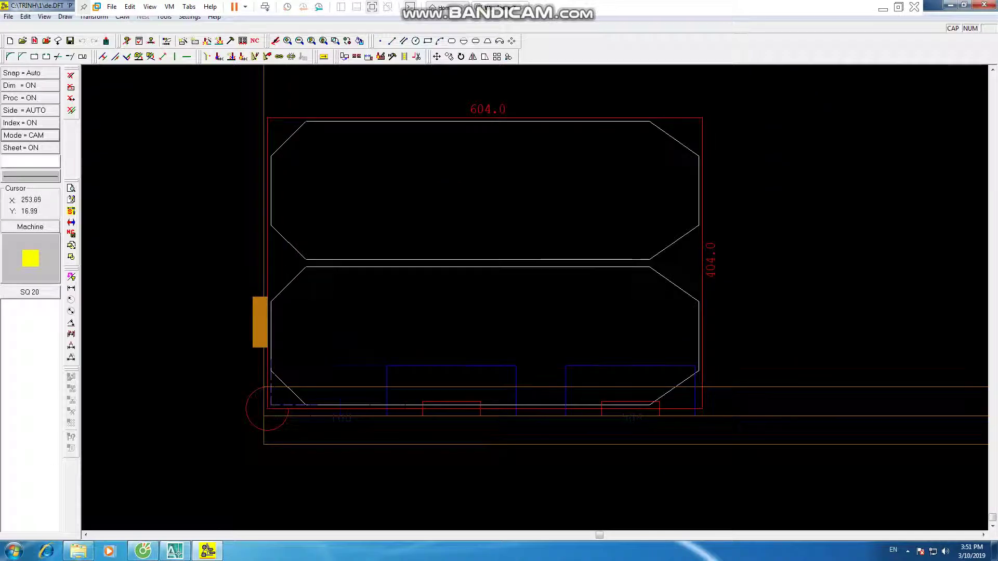
drag(630, 395, 539, 397)
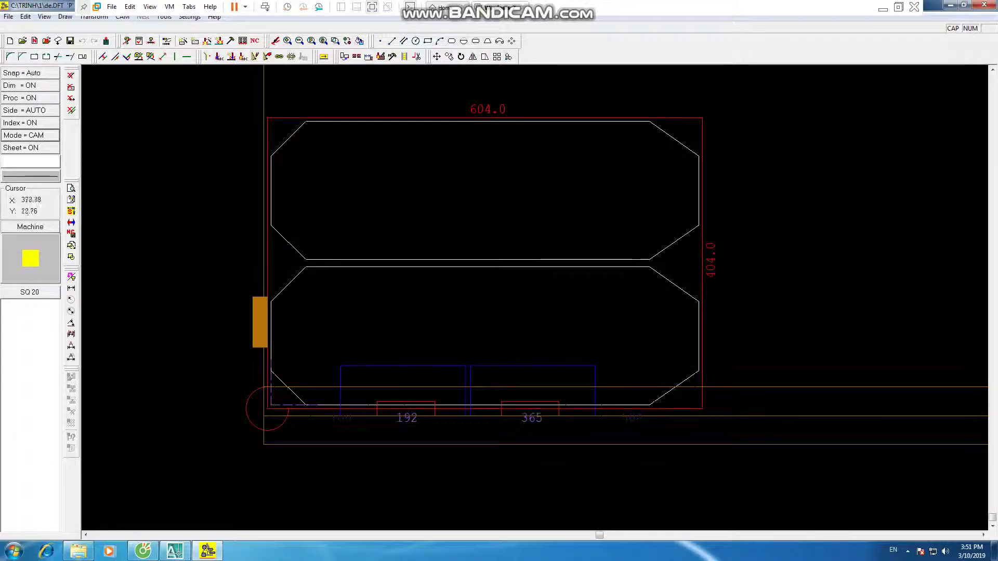
scroll(320, 299, down, 1)
scroll(319, 299, down, 1)
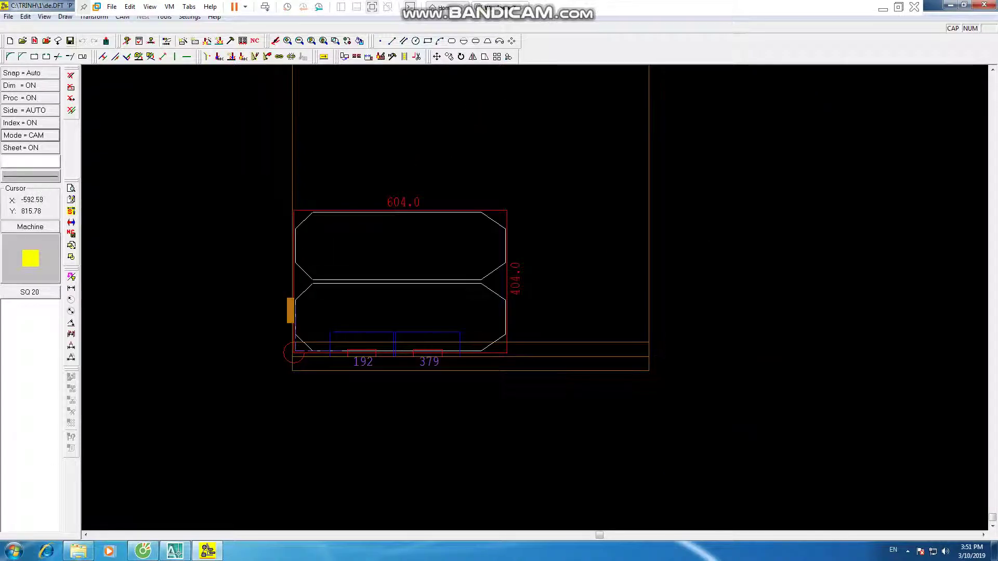
key(ctrl+s)
Step: Start a punch setup, cancel it, and toggle tool indexing on and back off
click(195, 42)
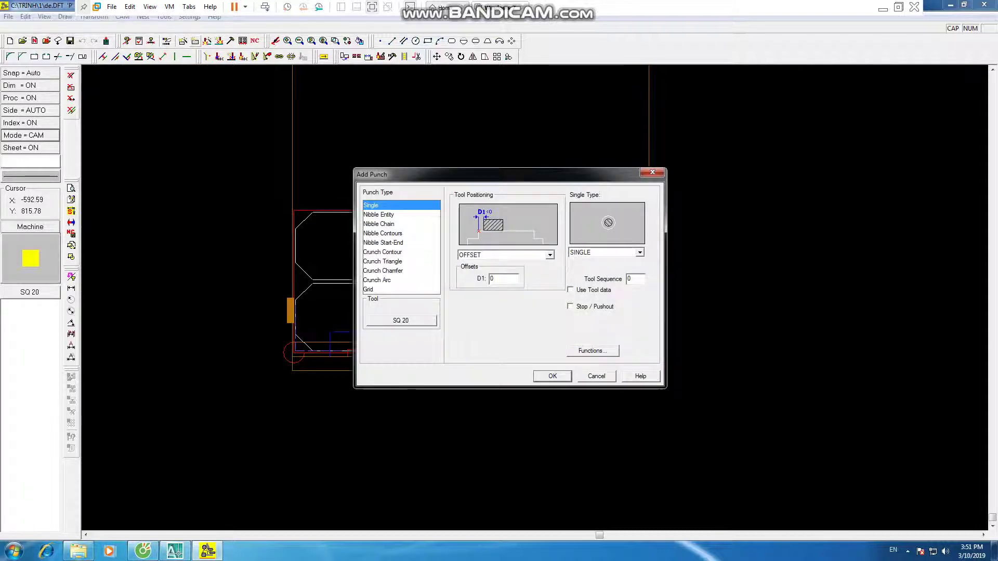
click(401, 321)
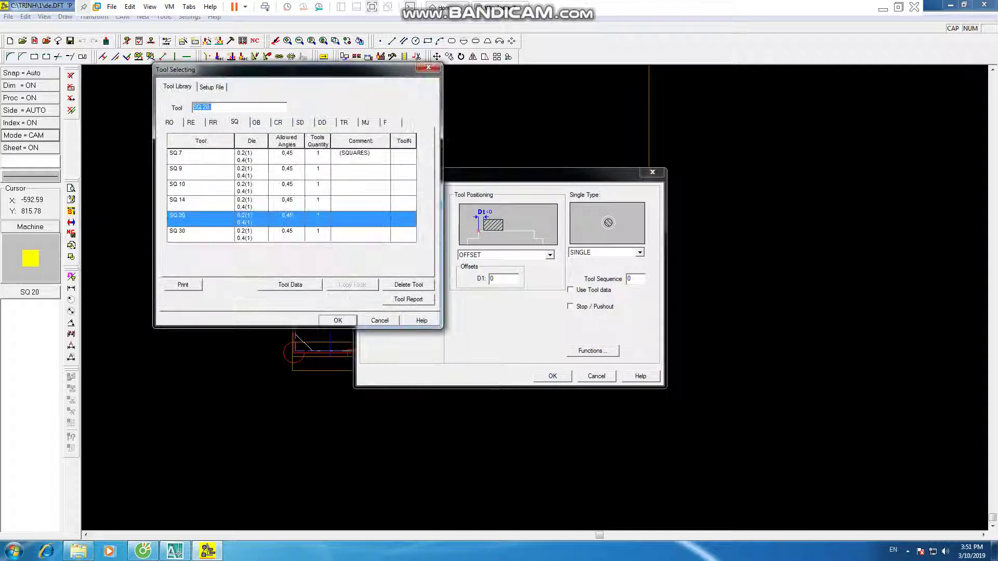
click(596, 376)
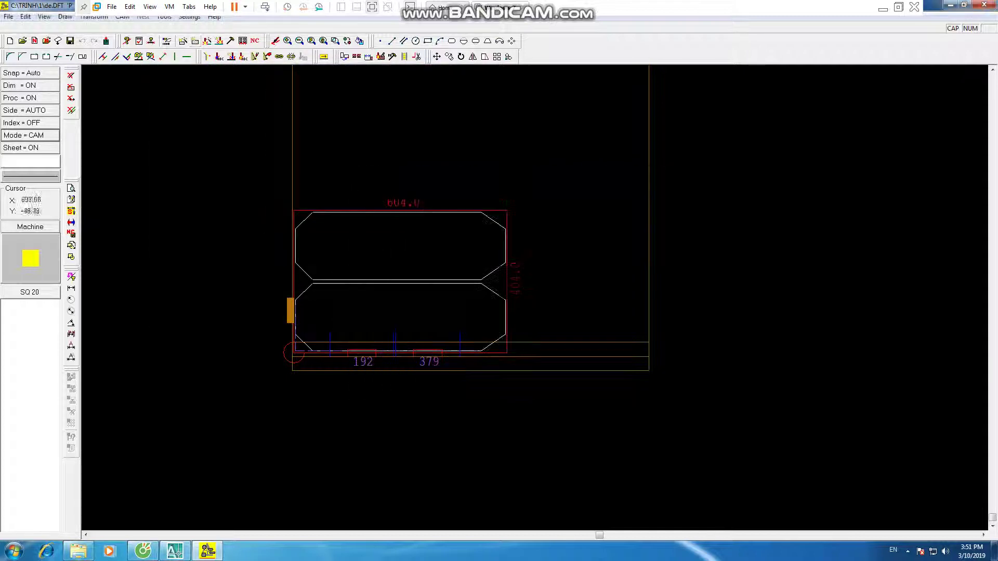
scroll(250, 215, down, 2)
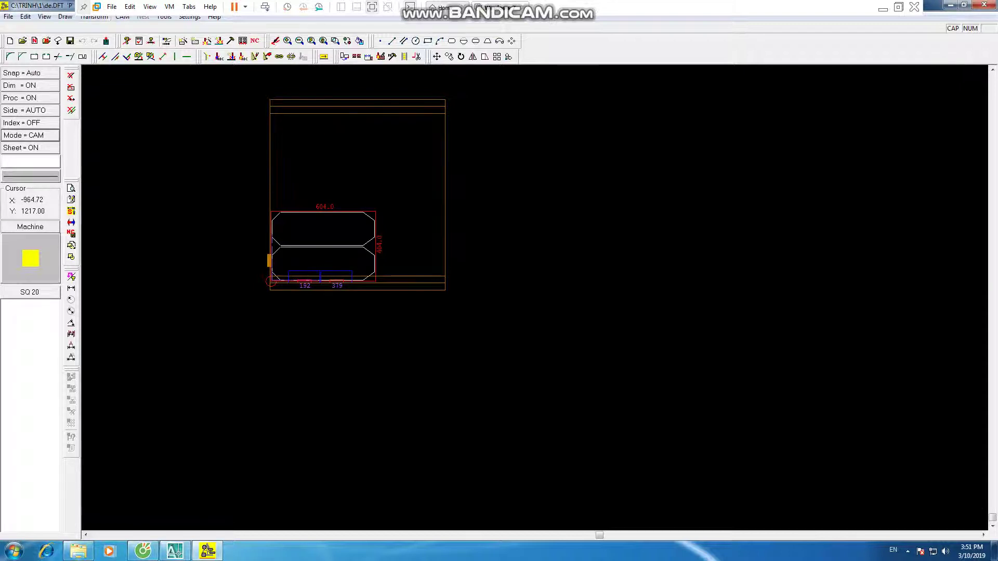
click(30, 123)
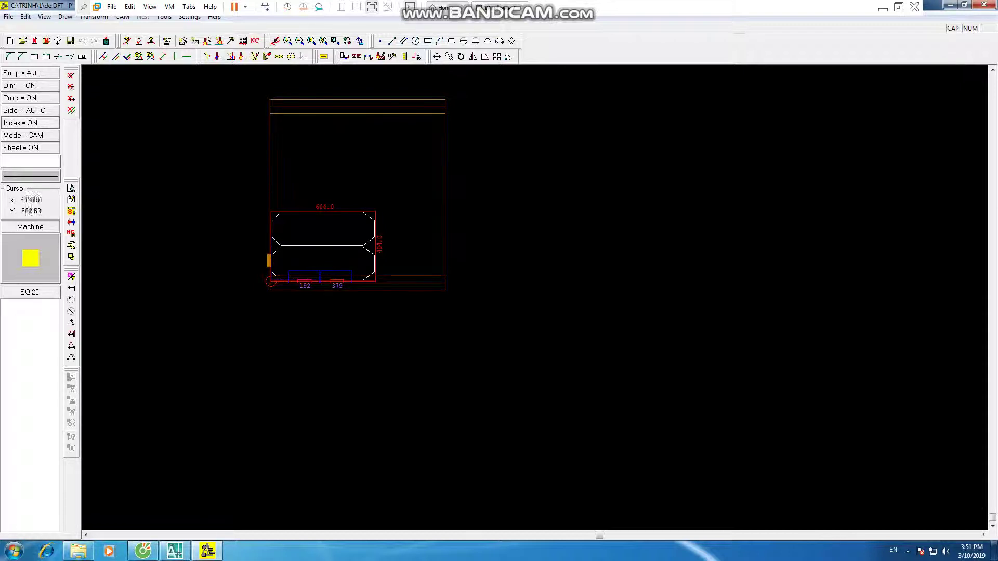
click(30, 123)
Step: Add a Nibble Entity punch using the RE 25 4 tool
click(270, 237)
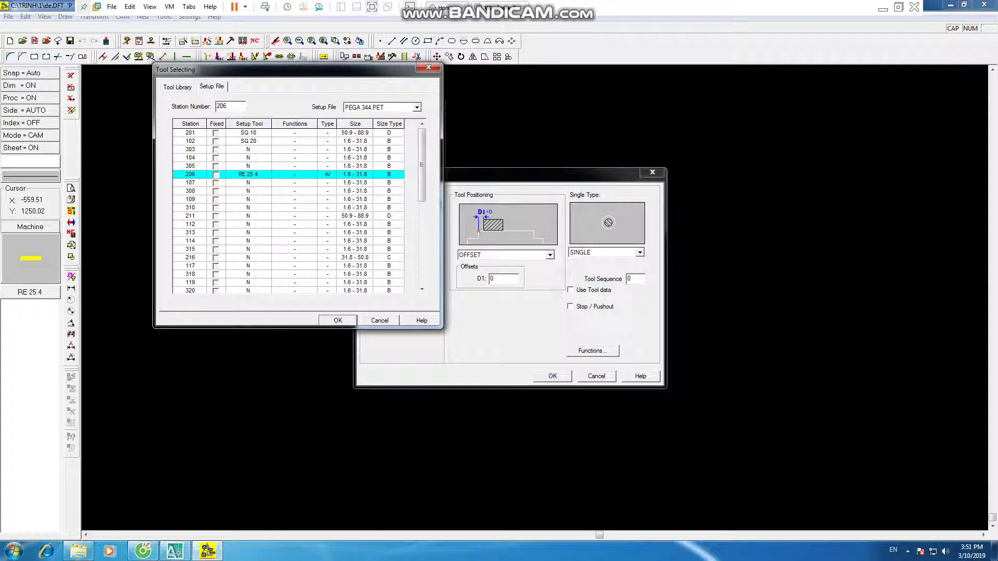
key(Return)
key(Down)
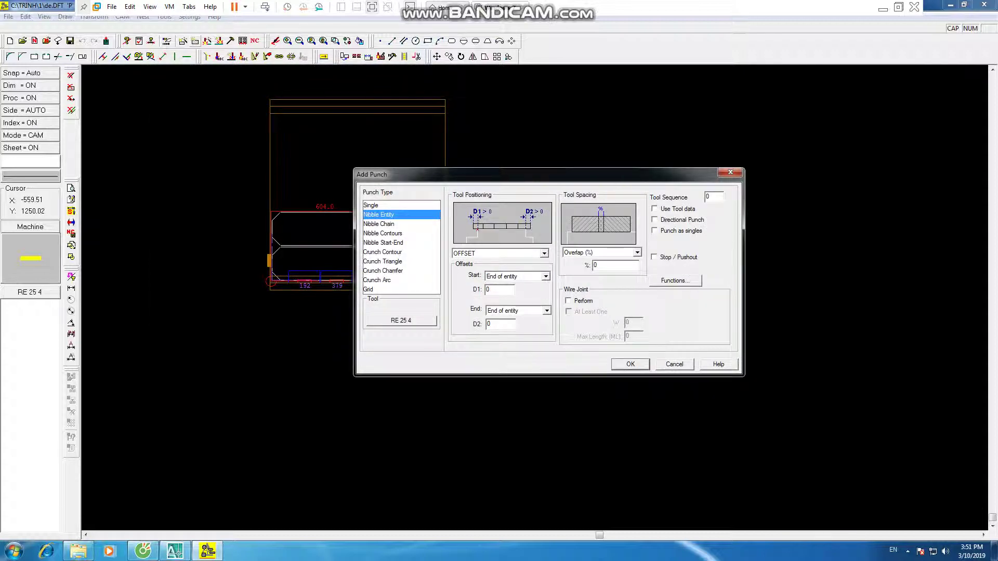
key(Return)
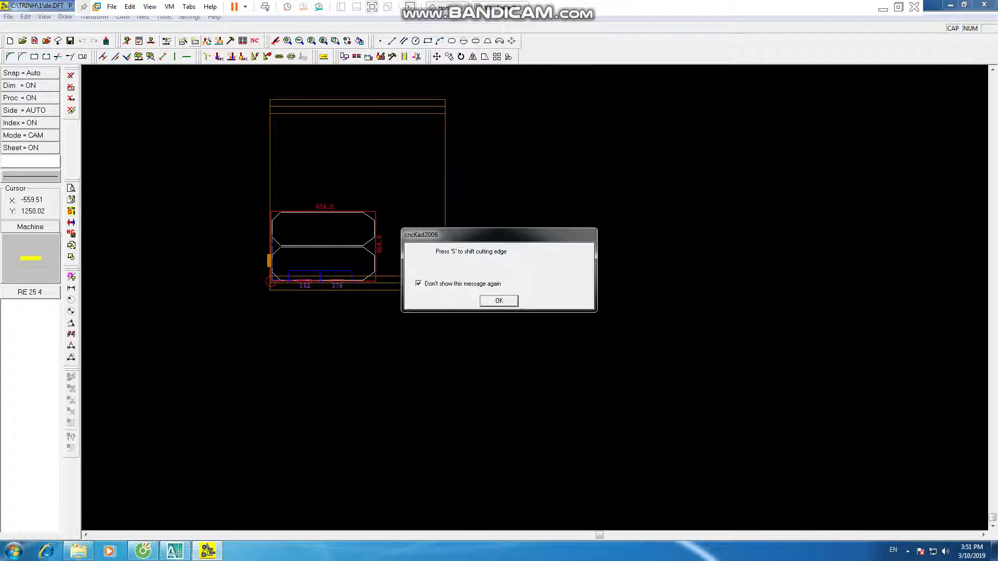
Step: Dismiss the cutting-edge hint and zoom around the part's RE 25 4 chamfer nibbling
key(Return)
scroll(379, 210, up, 3)
scroll(378, 210, up, 1)
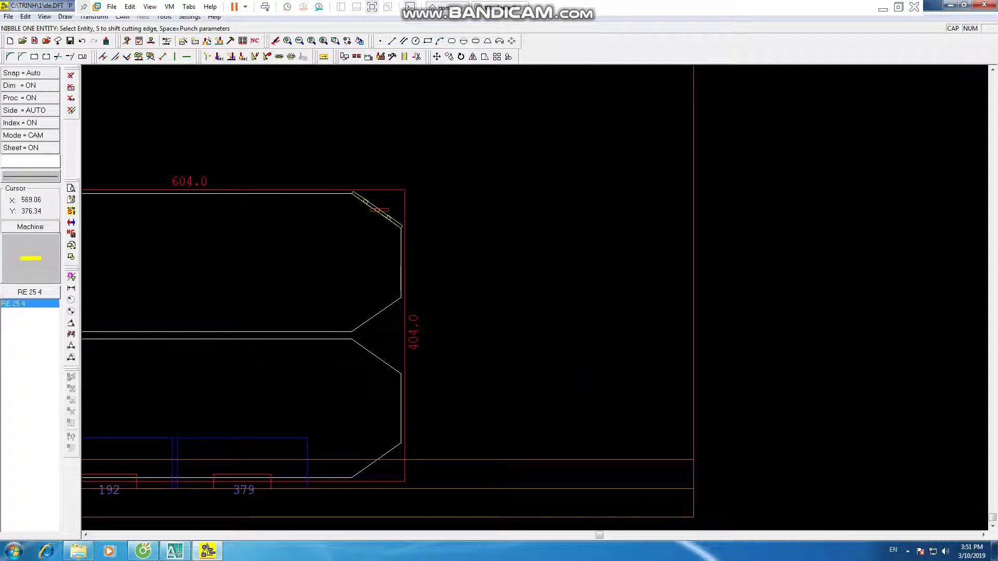
scroll(379, 210, up, 1)
scroll(260, 155, up, 1)
scroll(189, 109, up, 1)
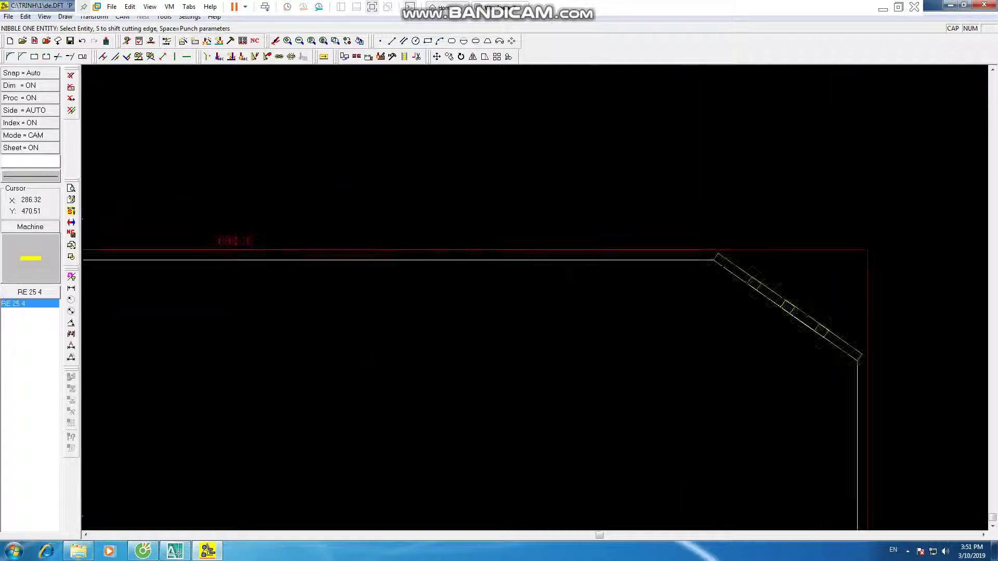
scroll(408, 232, down, 1)
scroll(409, 232, down, 1)
scroll(408, 232, down, 1)
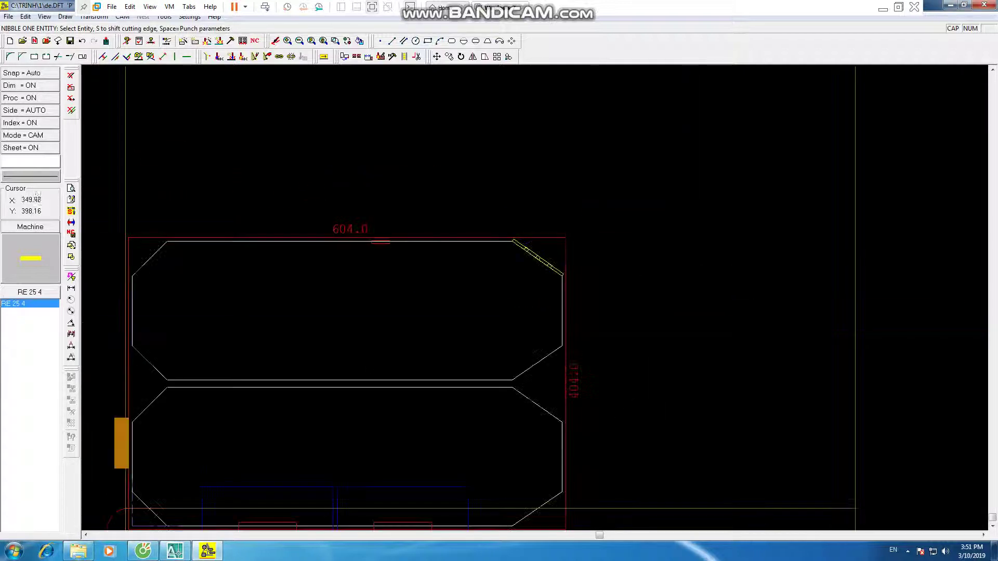
scroll(380, 241, down, 1)
scroll(225, 241, up, 3)
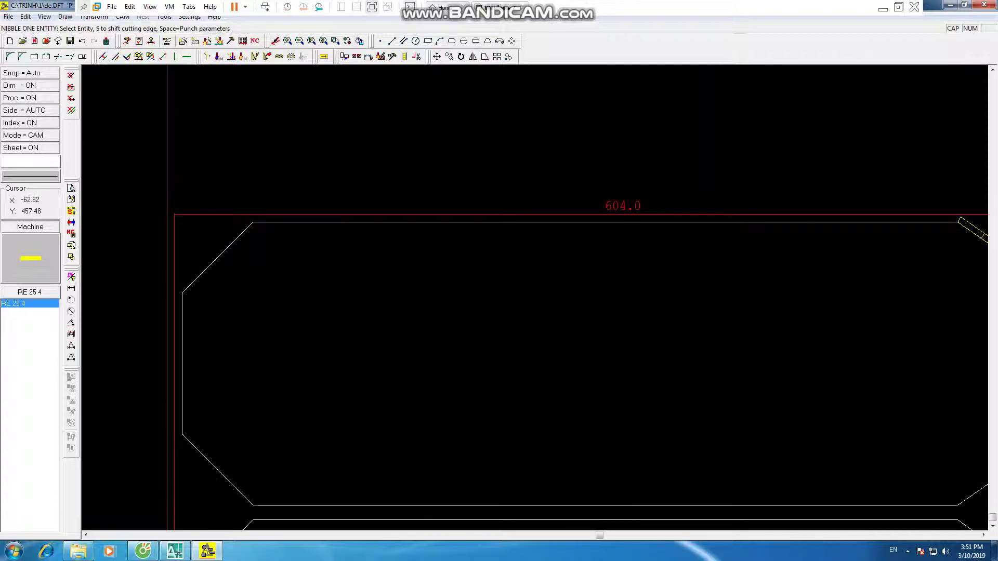
scroll(203, 214, down, 3)
scroll(203, 213, up, 3)
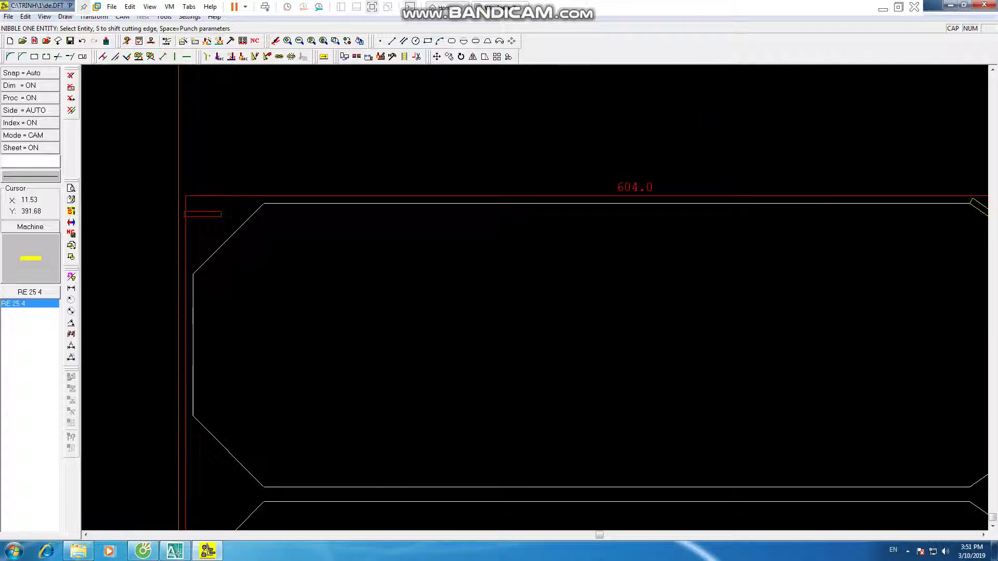
scroll(153, 172, down, 2)
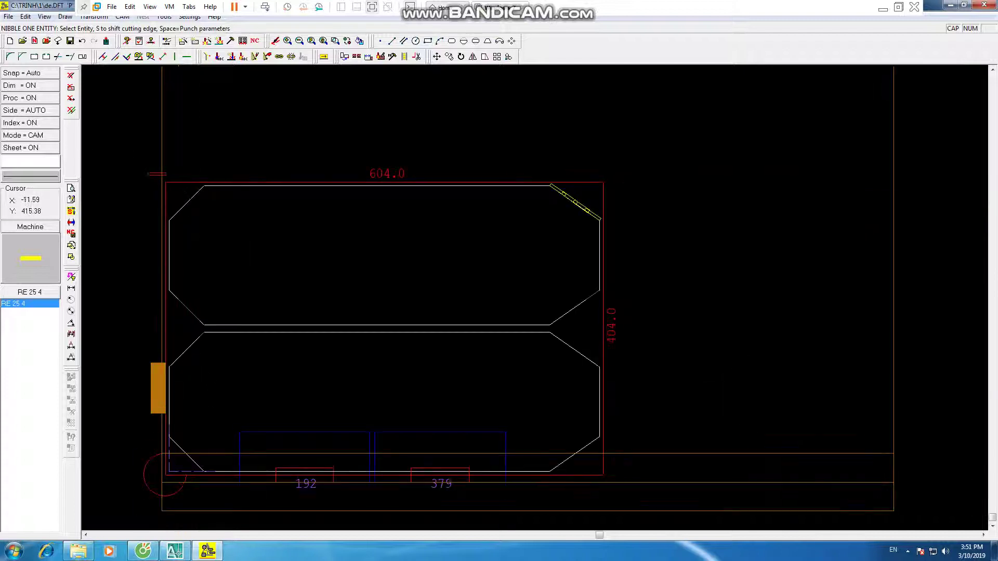
scroll(191, 197, up, 1)
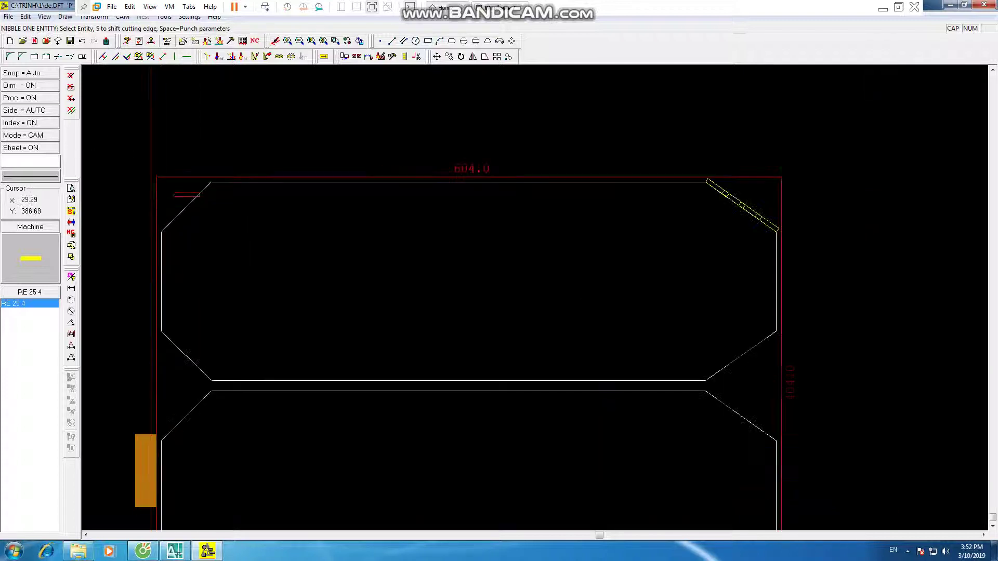
scroll(187, 196, up, 1)
scroll(188, 197, down, 1)
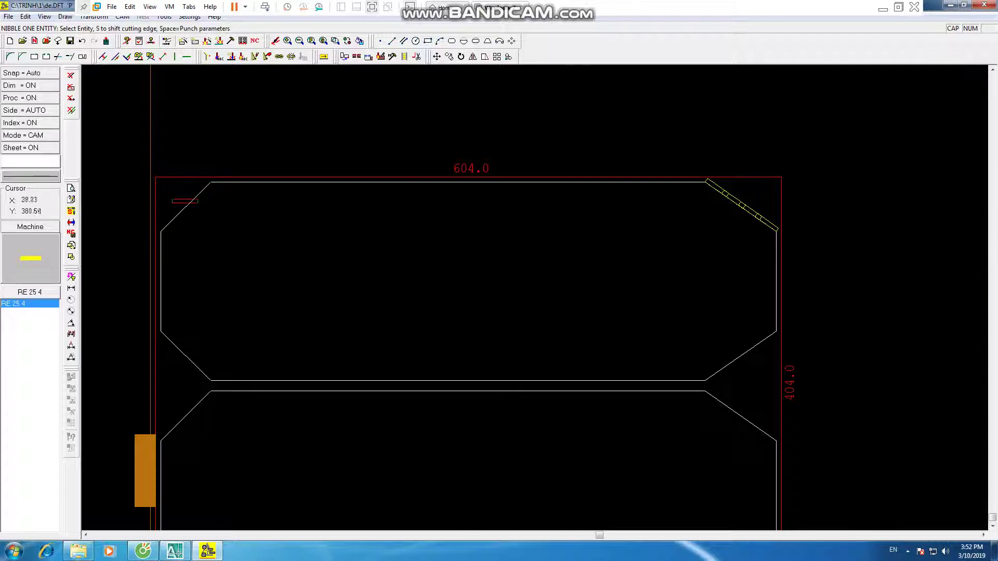
scroll(185, 200, down, 1)
scroll(187, 194, up, 3)
scroll(187, 193, down, 1)
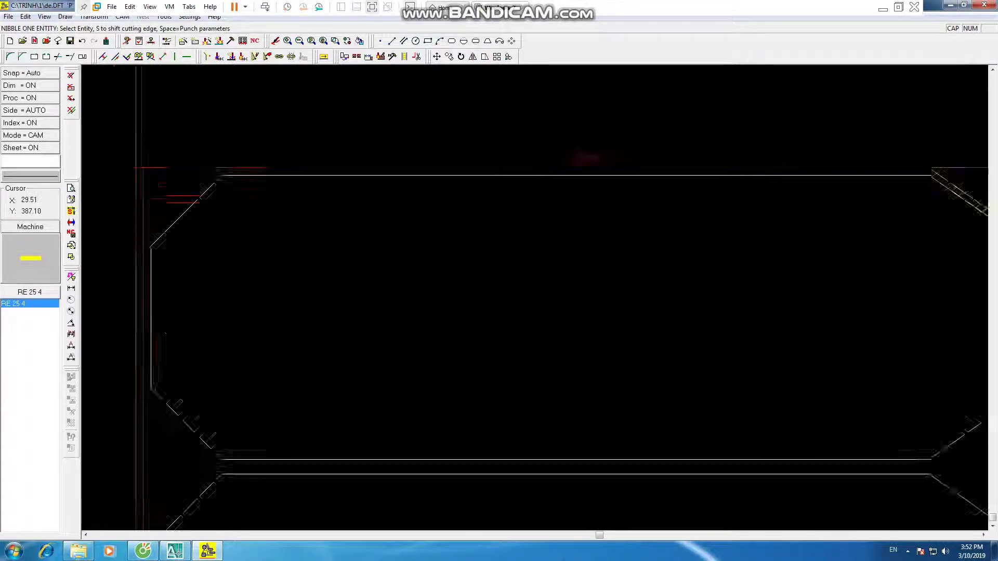
scroll(187, 193, down, 1)
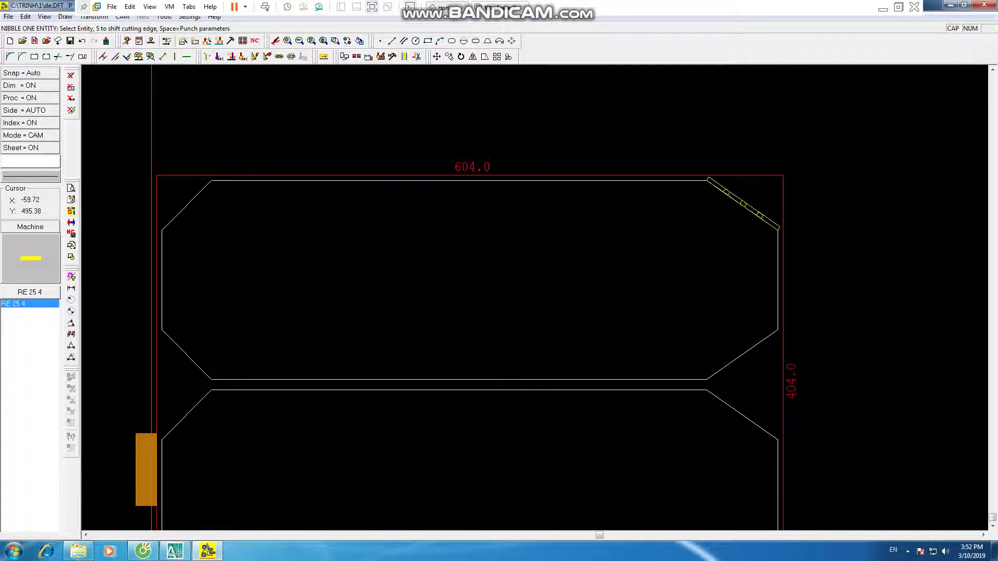
scroll(175, 181, up, 1)
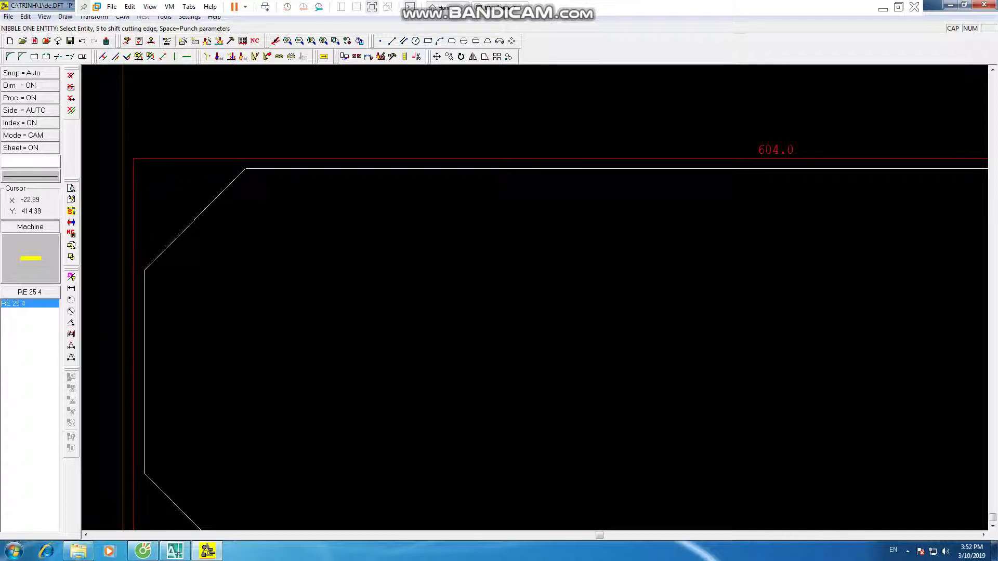
scroll(208, 185, down, 1)
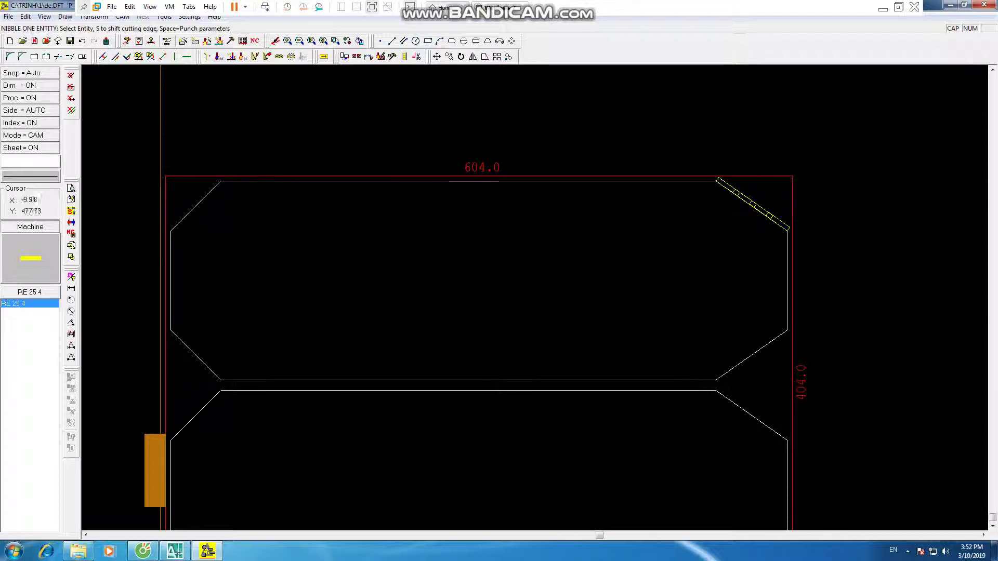
scroll(182, 178, up, 1)
scroll(185, 179, down, 1)
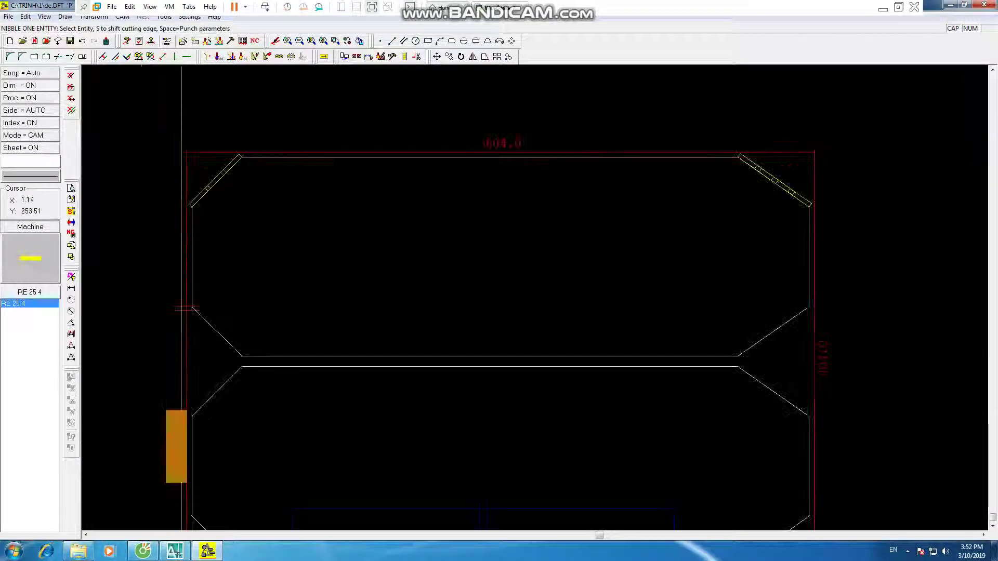
scroll(197, 332, up, 1)
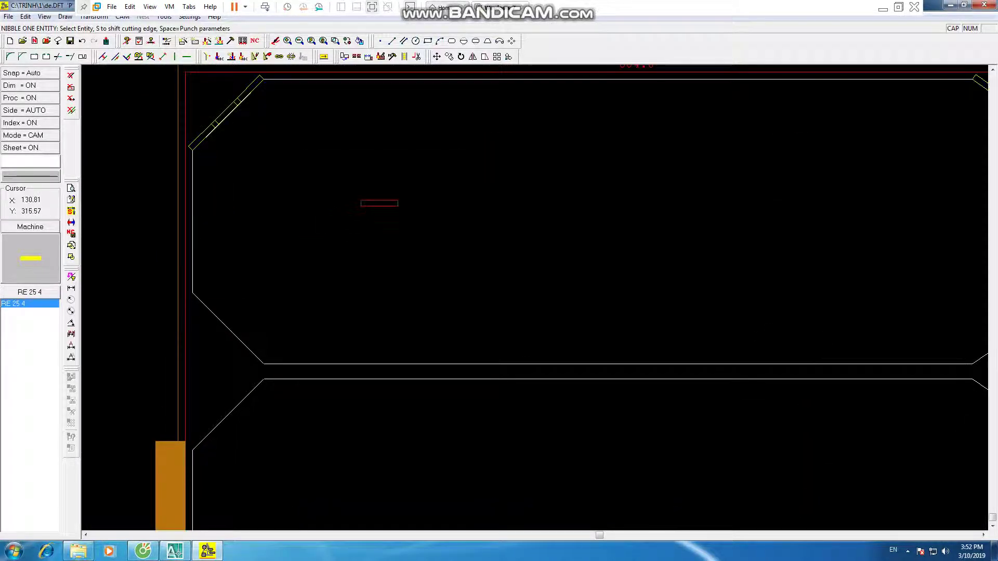
scroll(244, 184, up, 1)
scroll(217, 378, down, 1)
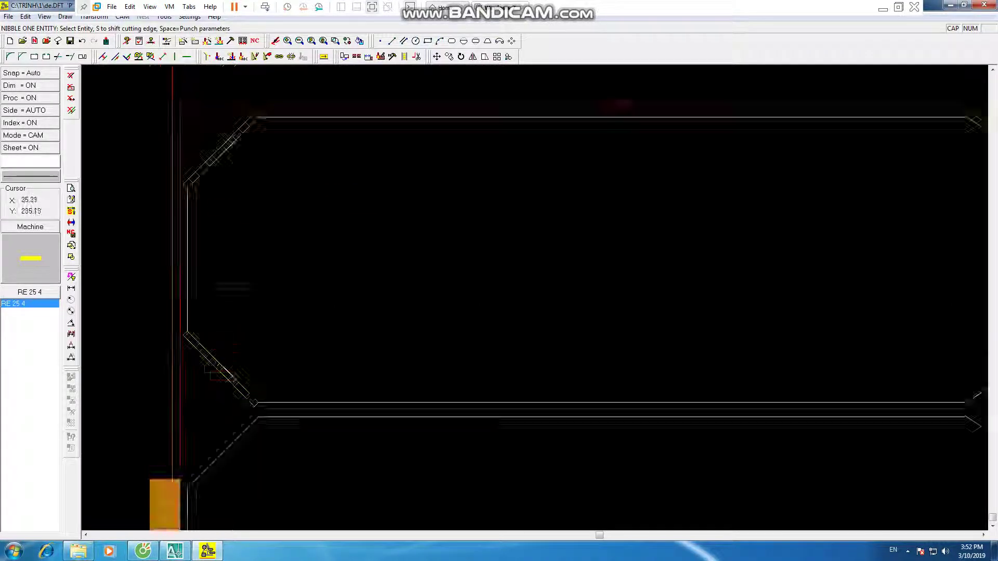
scroll(234, 286, down, 1)
scroll(413, 242, up, 1)
scroll(422, 266, up, 1)
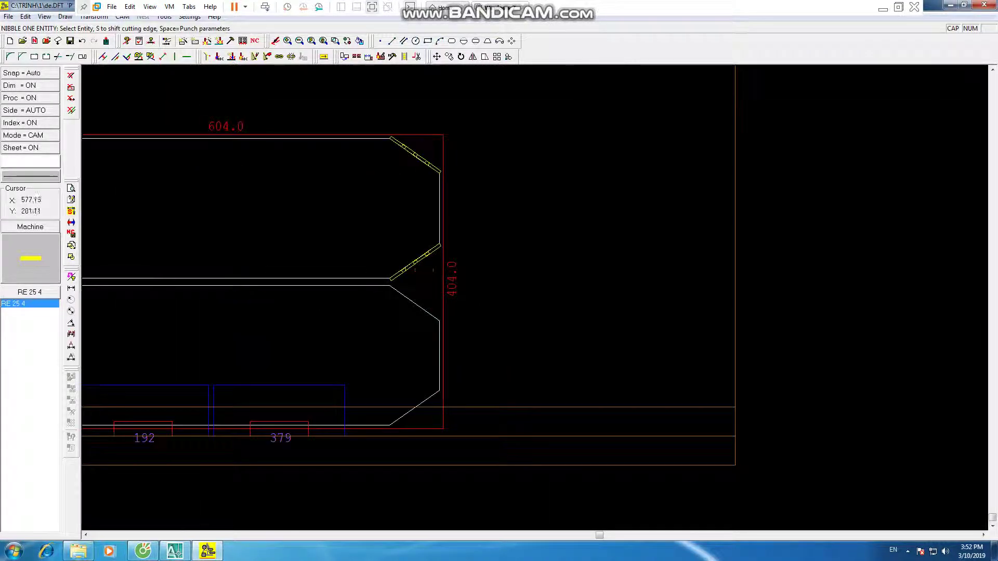
scroll(422, 267, up, 1)
scroll(419, 294, down, 1)
scroll(429, 403, up, 1)
scroll(468, 348, down, 1)
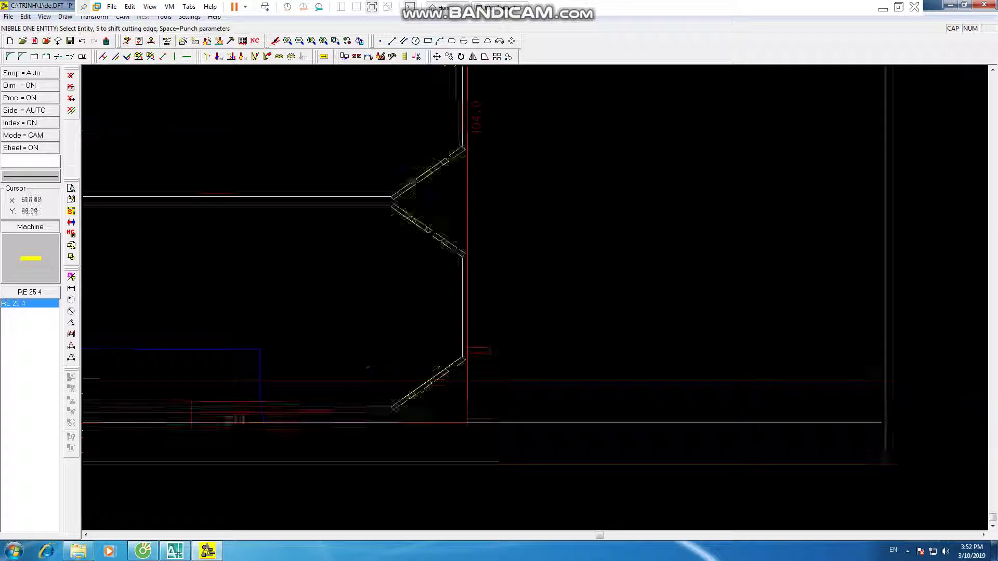
scroll(259, 312, down, 3)
scroll(260, 285, up, 3)
scroll(259, 312, down, 1)
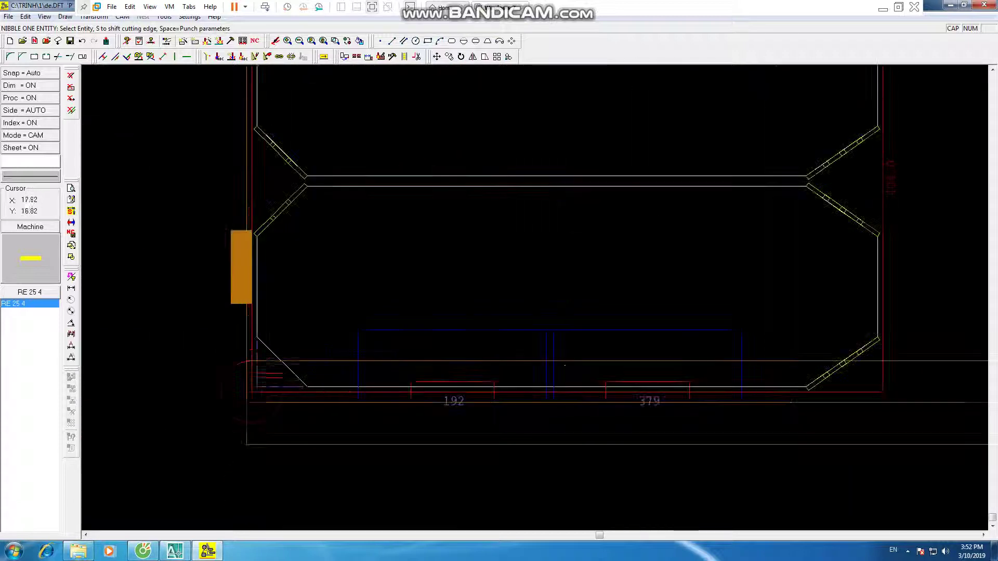
scroll(278, 366, down, 1)
scroll(270, 197, up, 1)
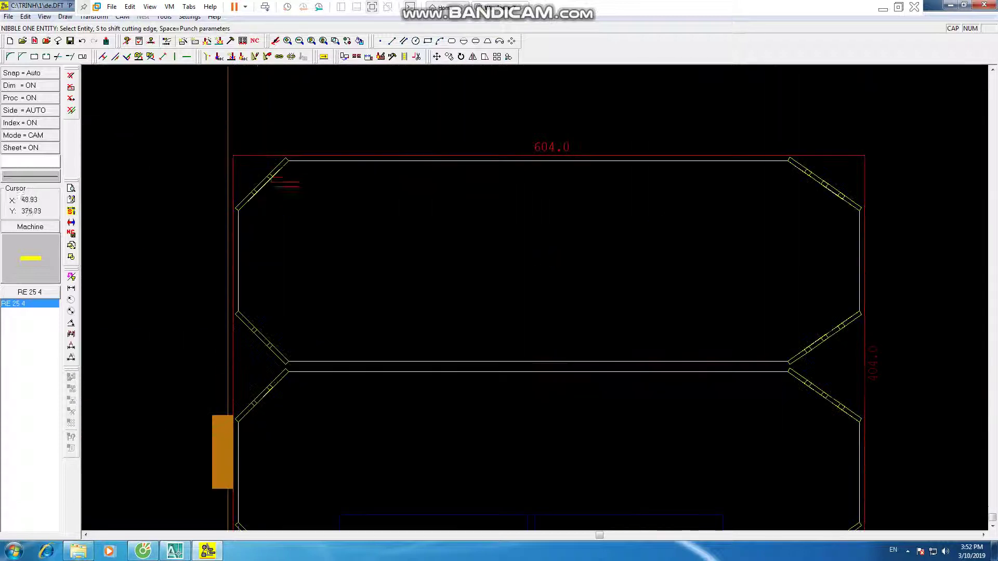
scroll(278, 167, up, 2)
scroll(278, 178, down, 1)
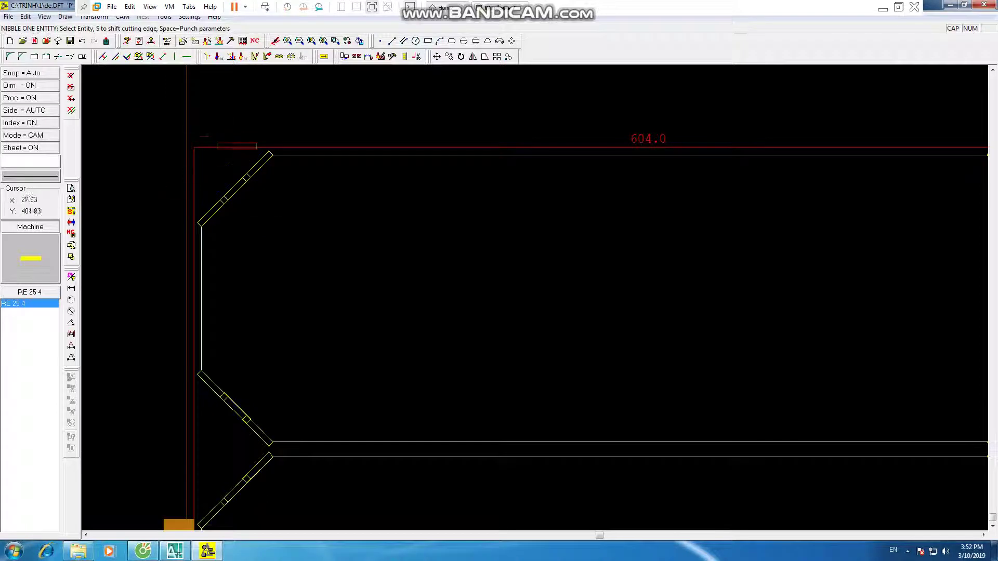
scroll(229, 158, down, 1)
Step: Save the part to C:\TRINH\1\de.DFT
click(70, 40)
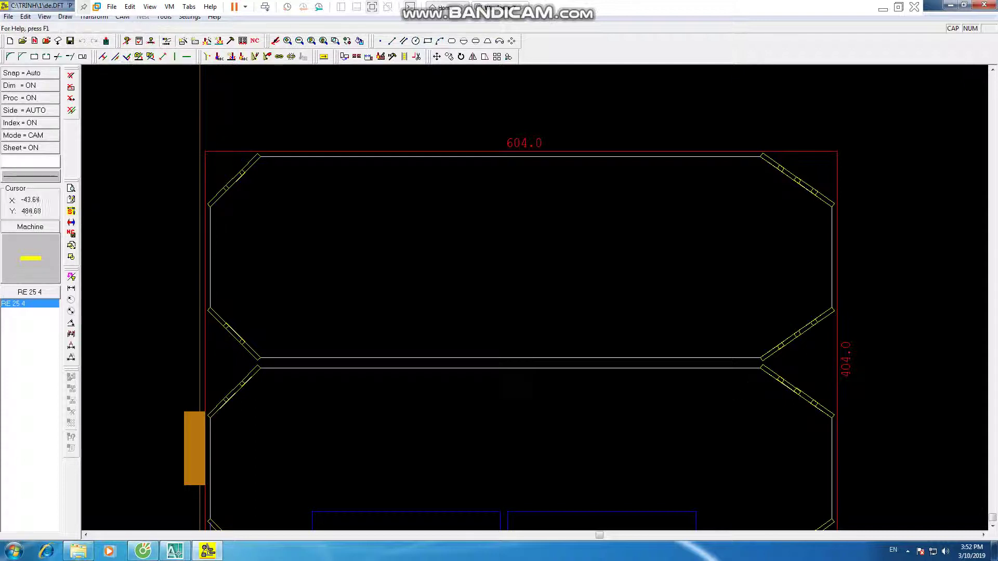
scroll(208, 171, up, 2)
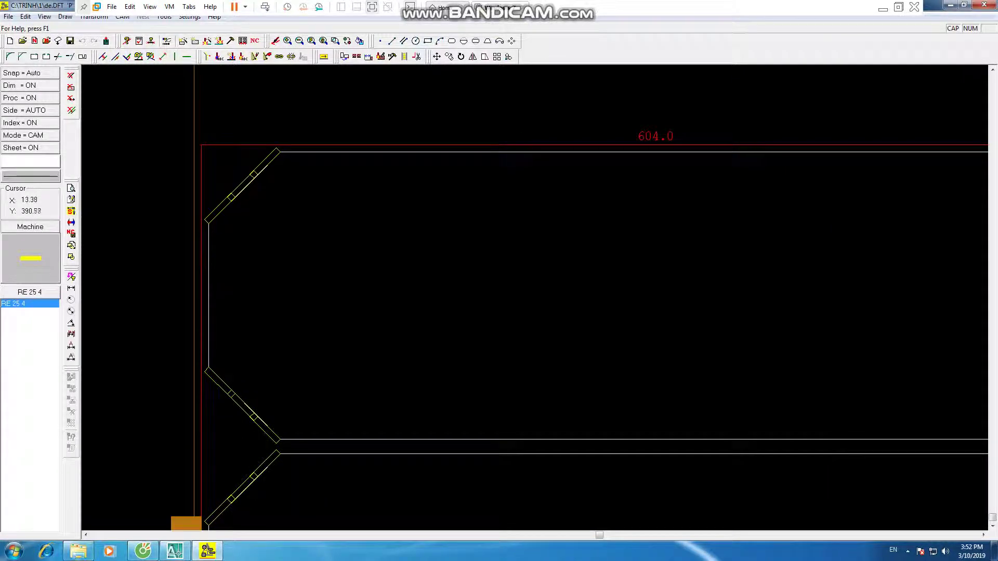
scroll(242, 172, up, 1)
scroll(241, 173, down, 2)
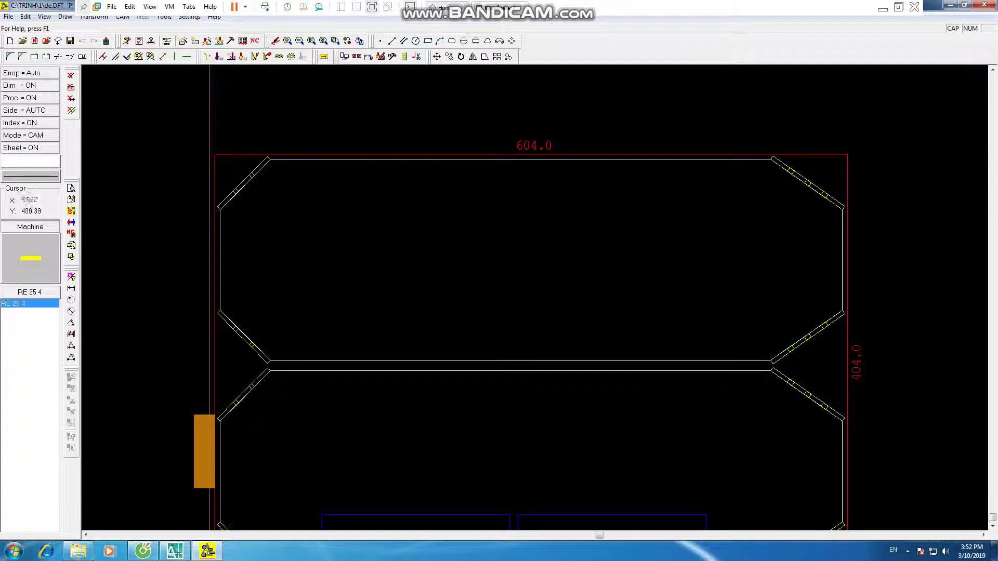
scroll(265, 166, up, 2)
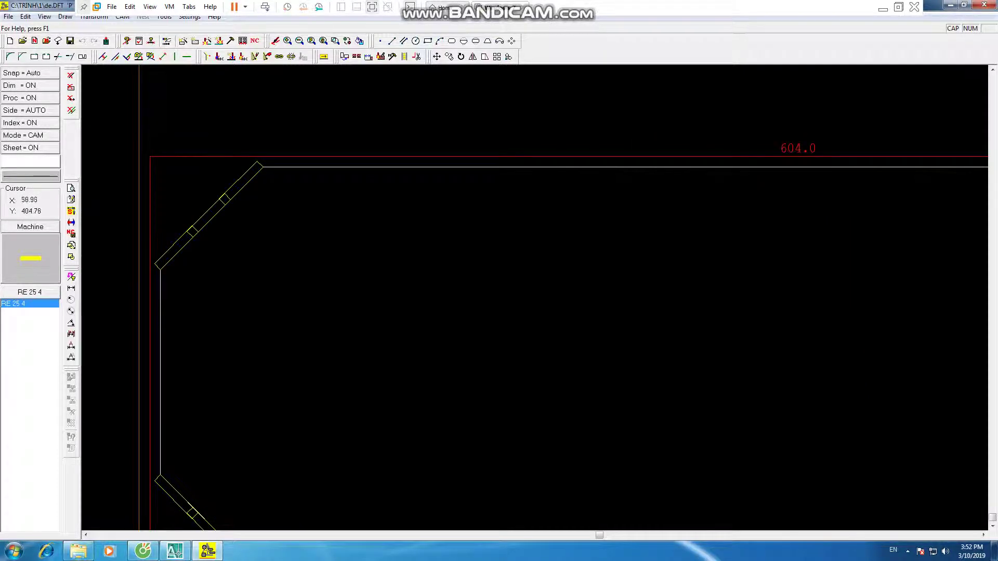
scroll(202, 115, down, 3)
Step: Delete the RE 25 4 nibble hits on the upper part's upper-left, upper-right and right chamfers
key(Delete)
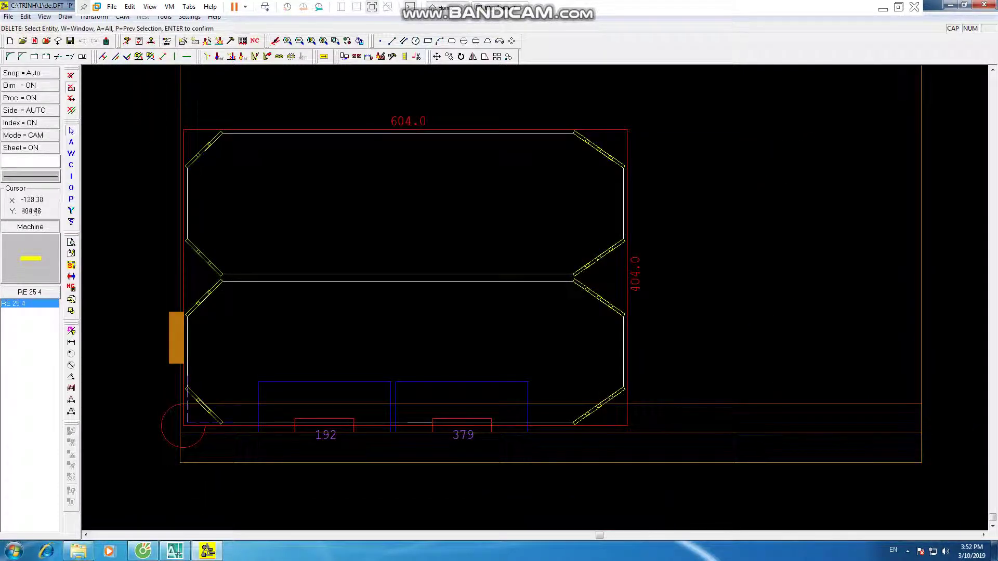
click(203, 150)
click(599, 149)
click(612, 249)
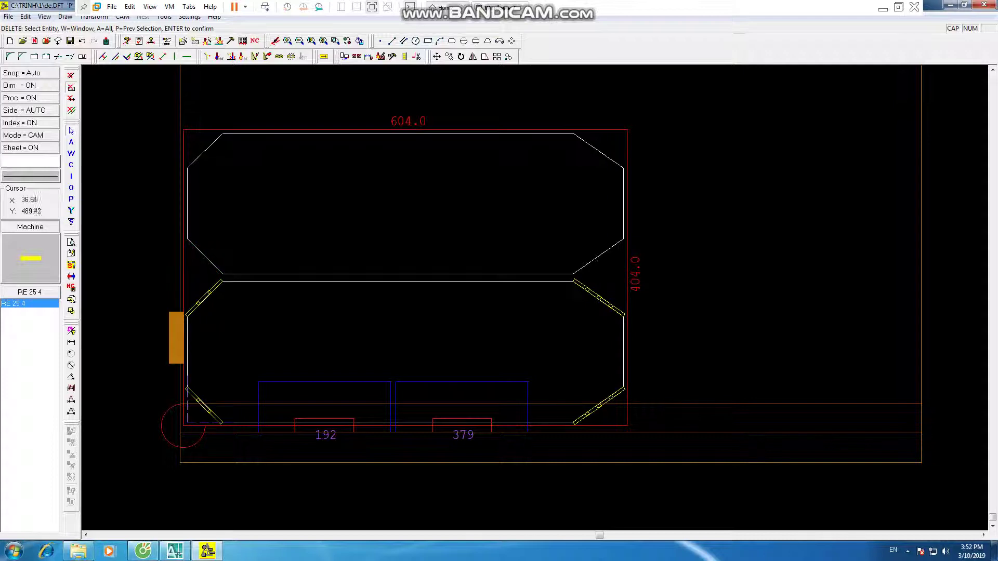
Step: Nibble the top-left chamfer with the RE 6 2 rectangular tool from the Tool Library
key(p)
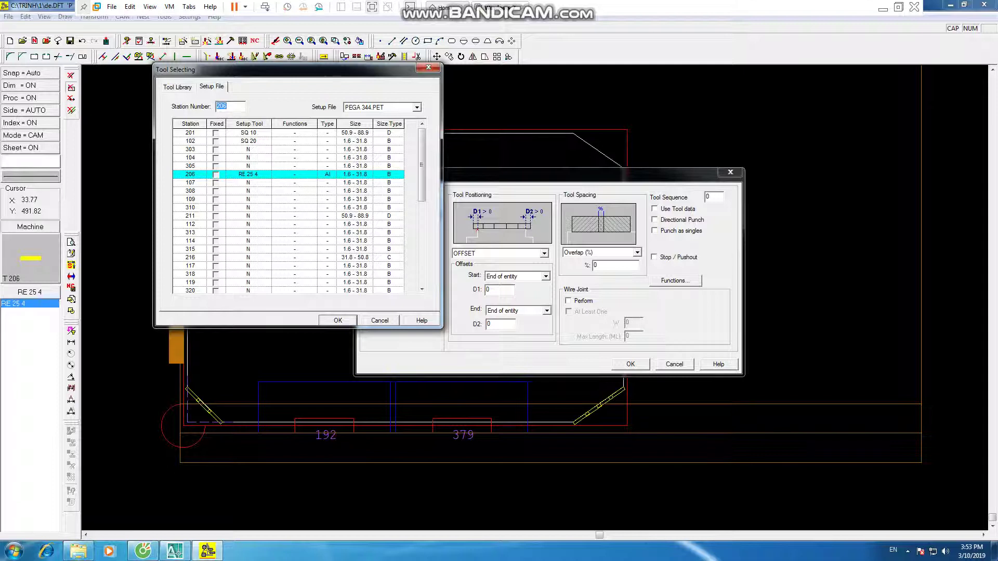
key(ctrl+Tab)
text(RE 14 7)
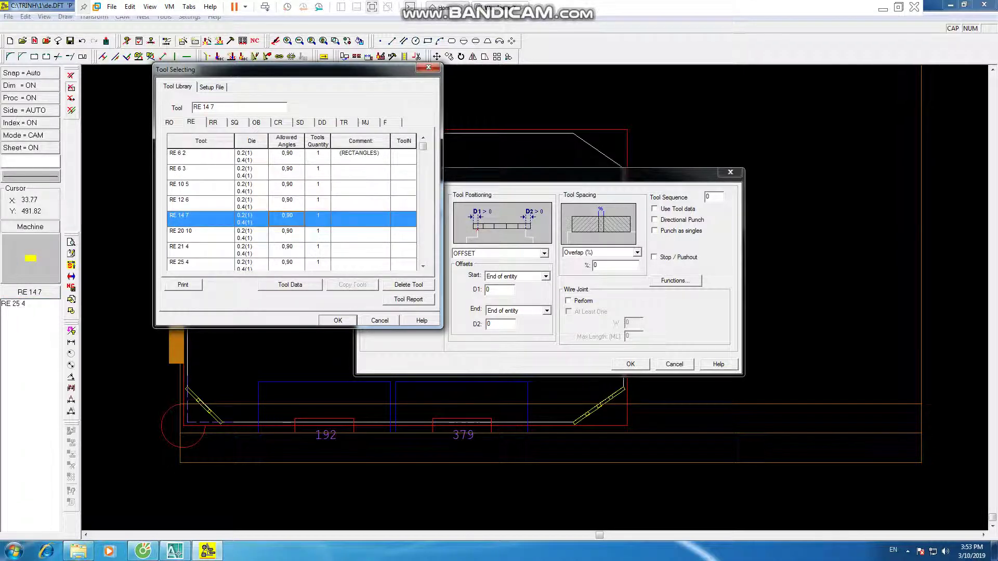
key(Home)
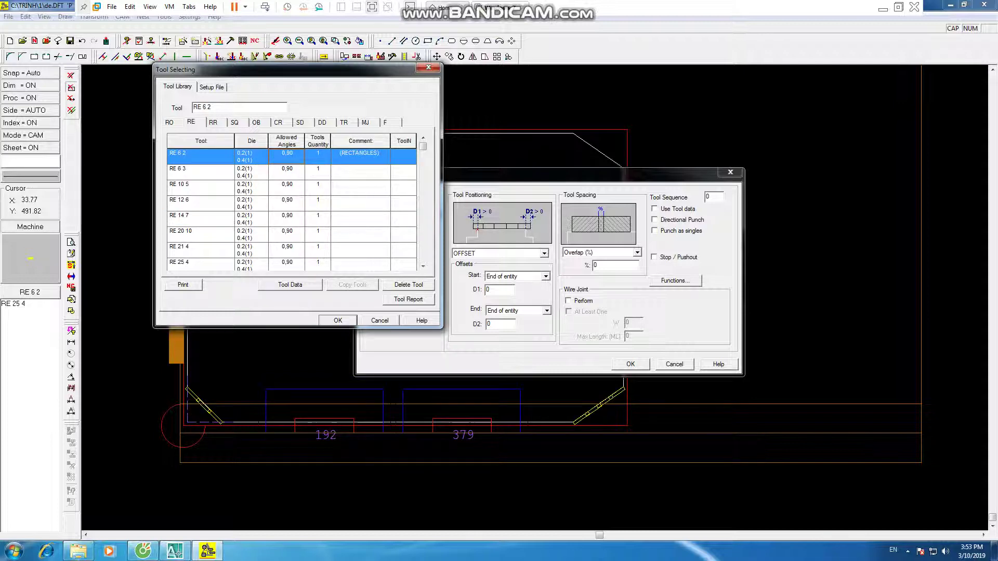
key(Return)
key(Return)
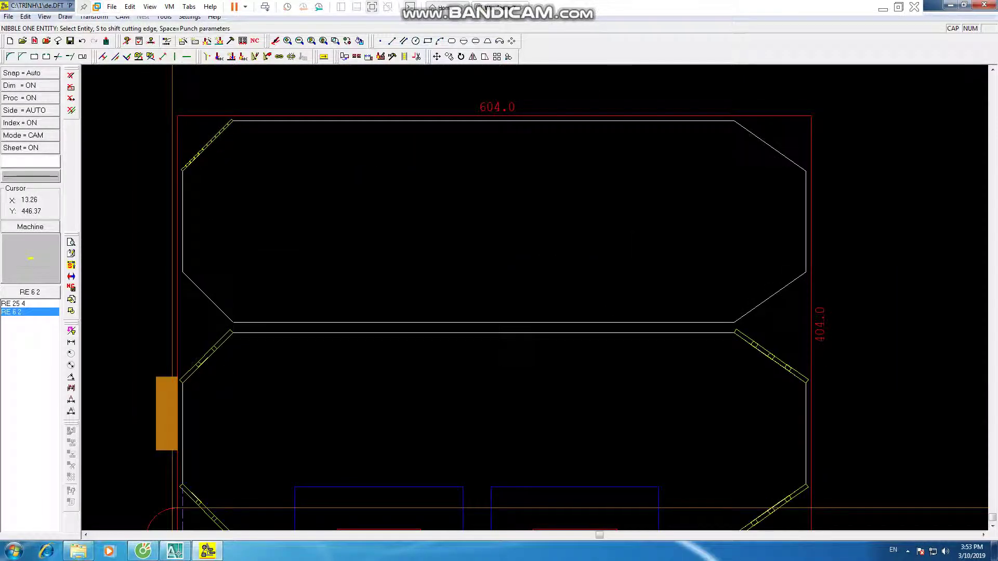
Step: Reopen the punch parameters and show the round RO tools in the tool selector
key(space)
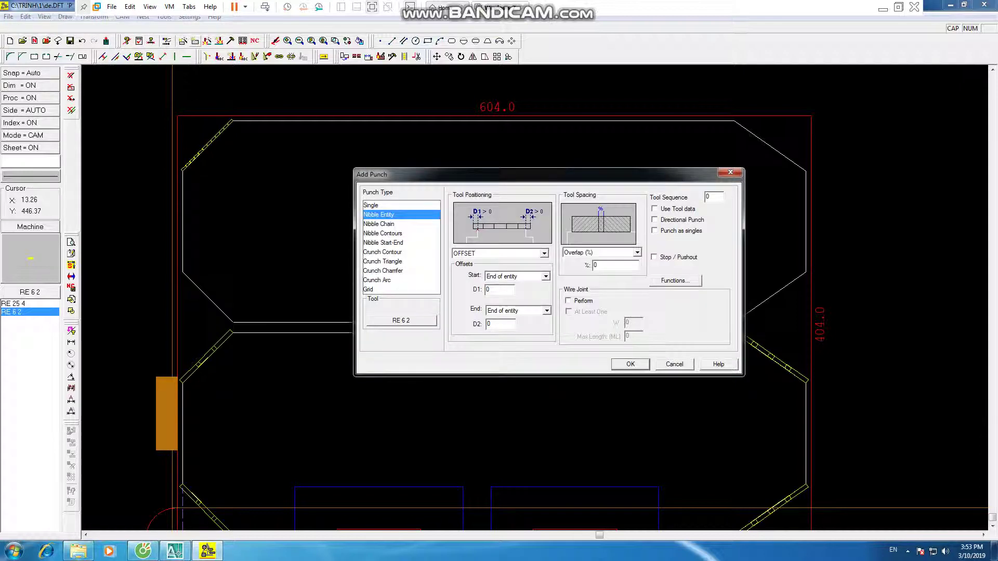
click(400, 321)
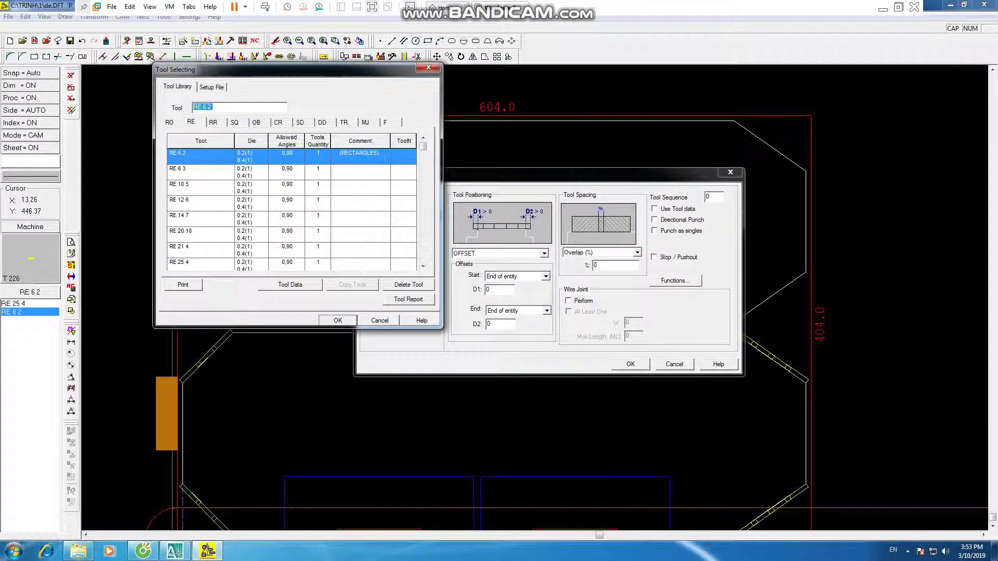
click(169, 122)
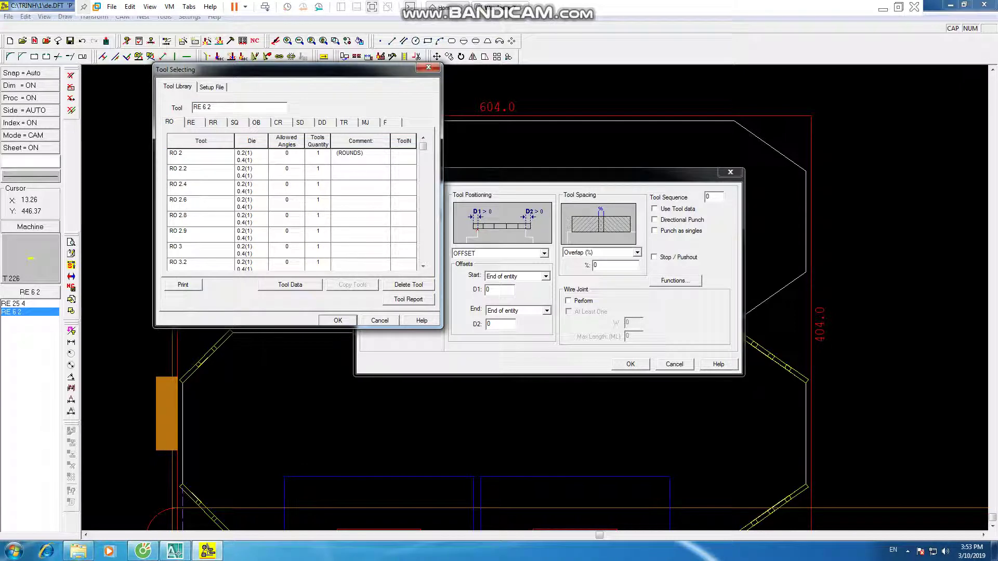
Step: Select the RO 6 round tool and confirm the nibble punch settings
click(287, 172)
scroll(286, 207, down, 3)
click(286, 250)
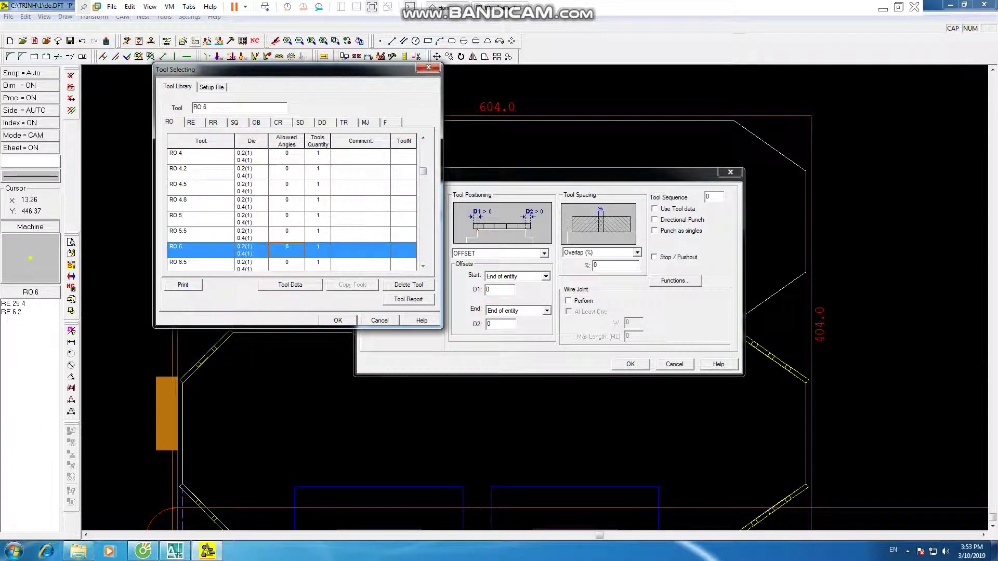
click(337, 320)
click(630, 364)
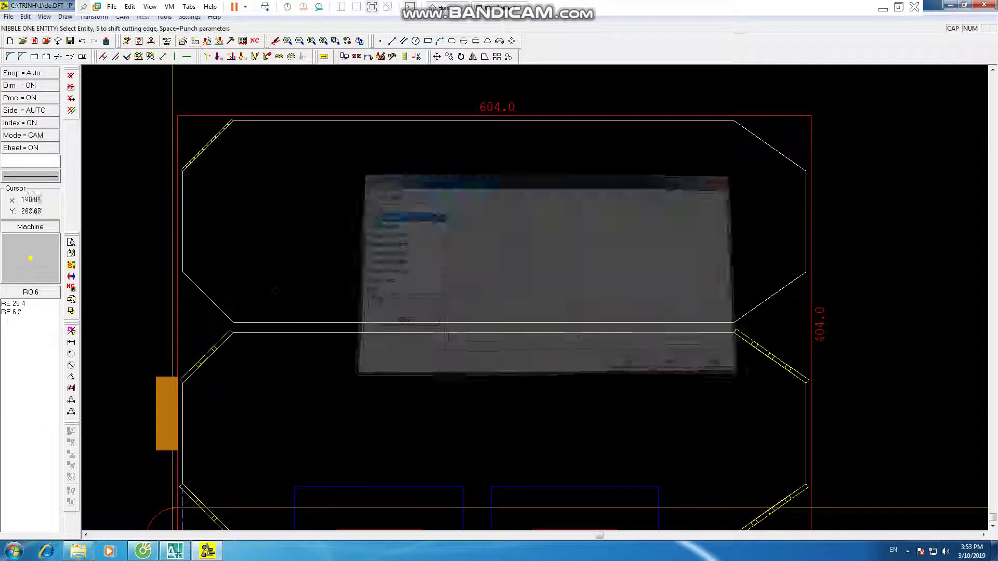
Step: Nibble the upper part's top-left, right and lower-right chamfers with RO 6
click(193, 292)
scroll(194, 292, down, 3)
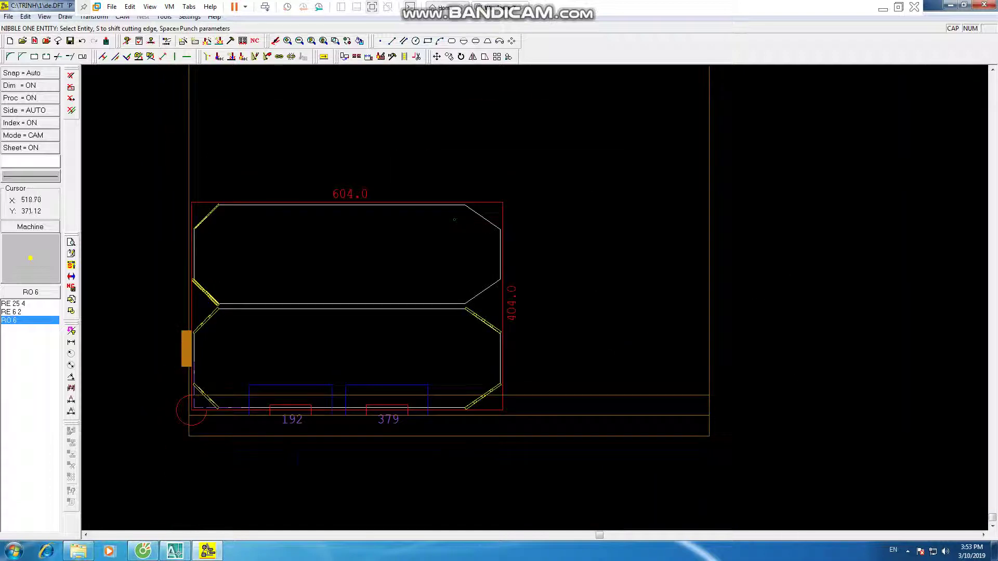
scroll(493, 213, up, 2)
click(494, 213)
scroll(490, 221, up, 2)
click(493, 360)
scroll(493, 360, up, 1)
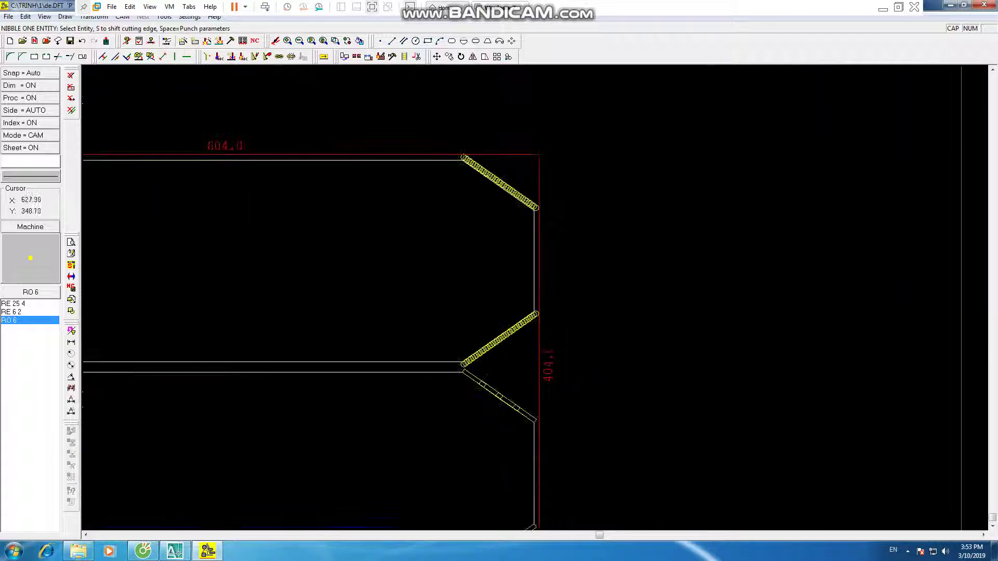
scroll(533, 338, up, 2)
scroll(525, 270, up, 2)
scroll(525, 270, up, 2)
scroll(525, 270, down, 1)
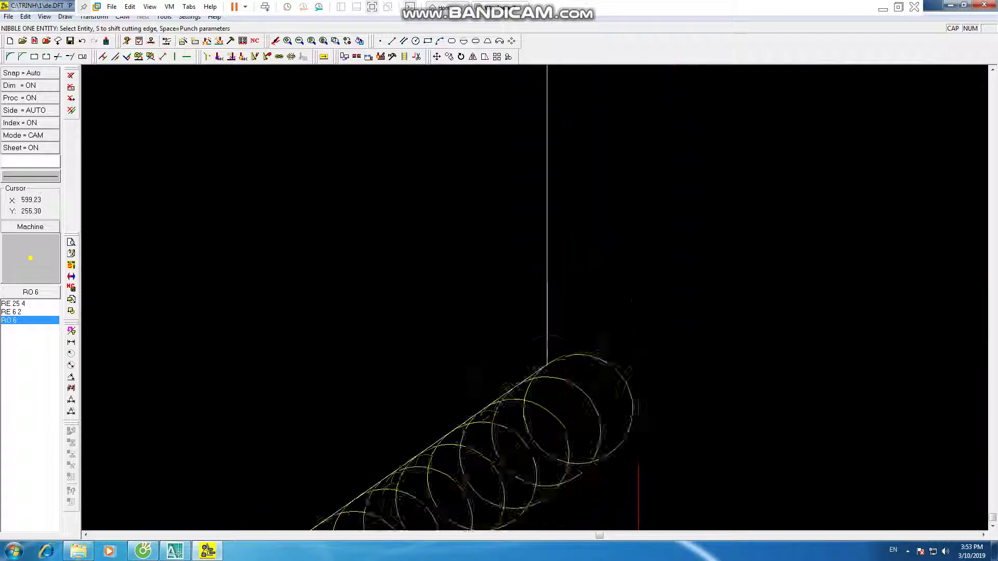
scroll(524, 271, down, 2)
scroll(519, 234, down, 2)
scroll(519, 234, up, 2)
scroll(520, 234, down, 1)
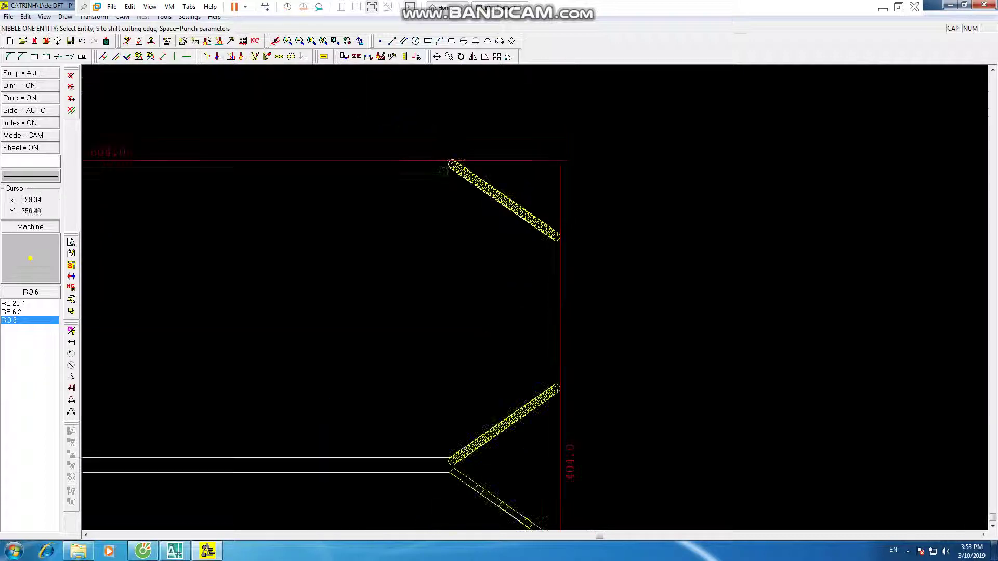
scroll(519, 234, up, 1)
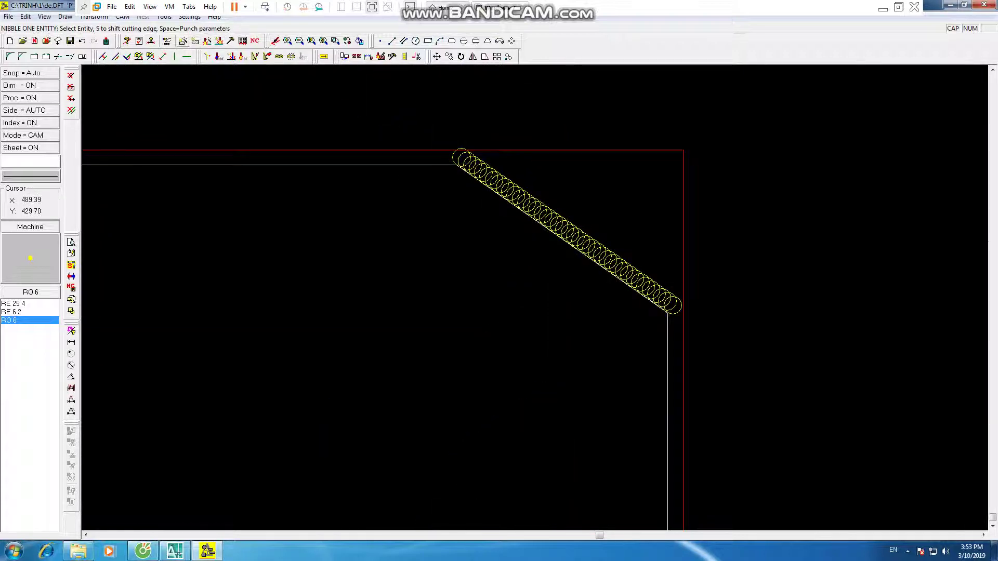
key(space)
Step: Switch the punch to a single hit with the SQ 10 square tool
key(Up)
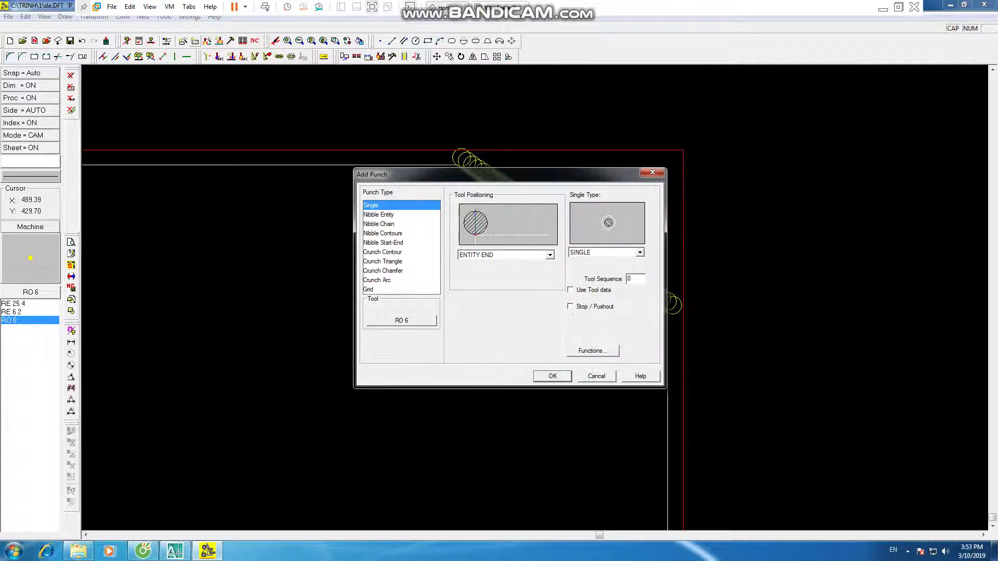
key(Tab)
key(space)
key(ctrl+Tab)
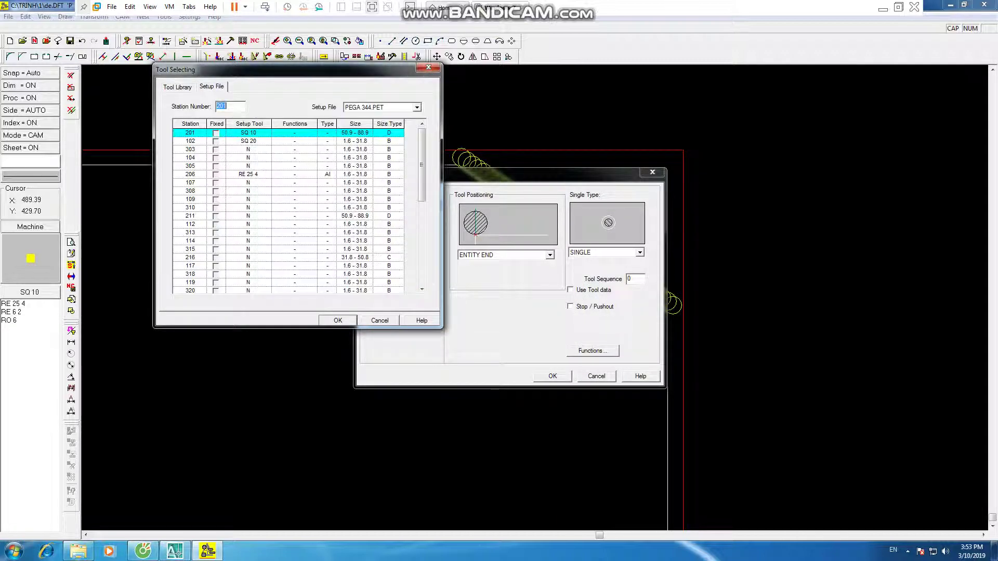
key(Return)
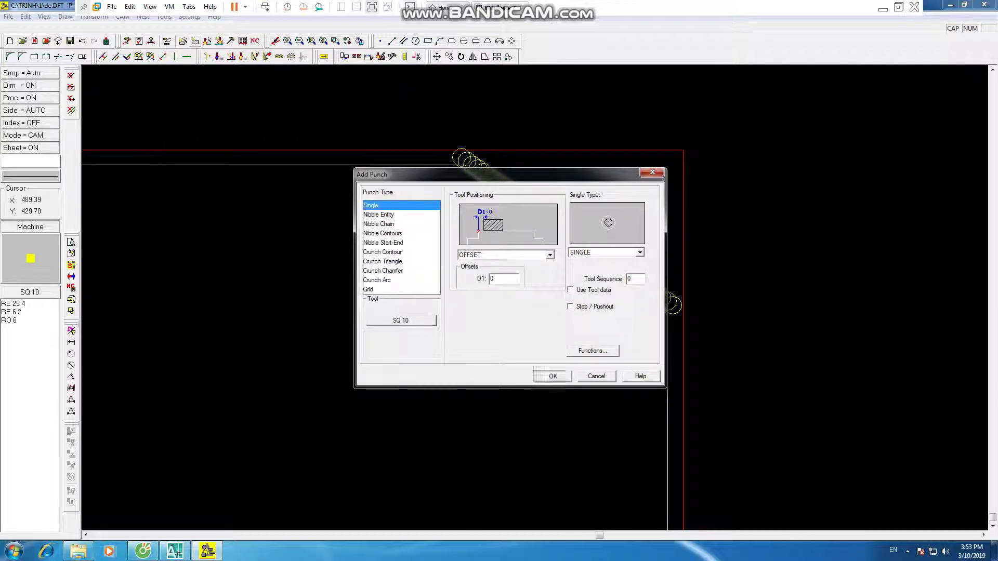
key(Return)
Step: Place SQ 10 single punches at the upper part's chamfer corners, dismissing the warnings
scroll(437, 163, up, 3)
click(492, 187)
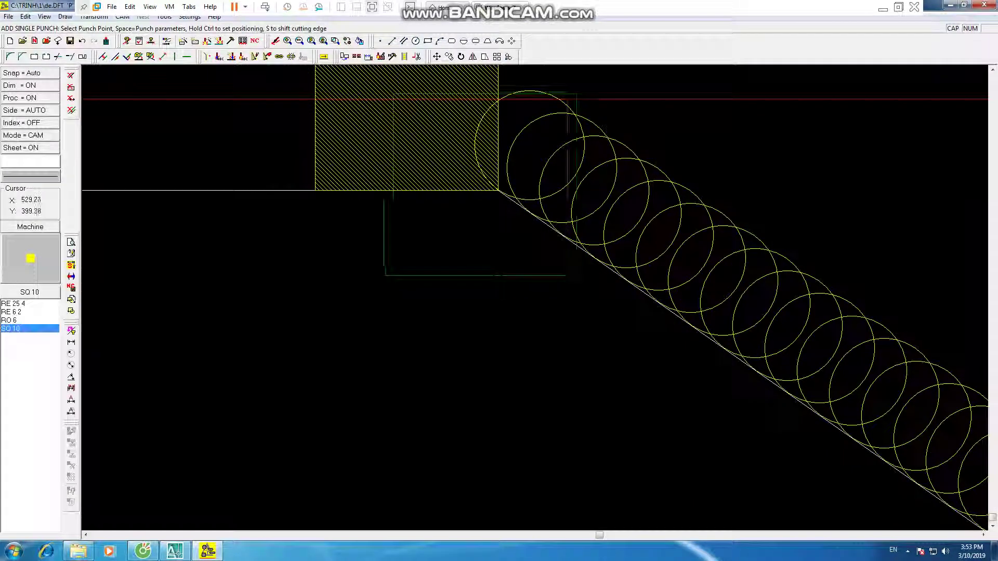
scroll(444, 210, down, 2)
scroll(444, 210, up, 2)
scroll(566, 237, up, 1)
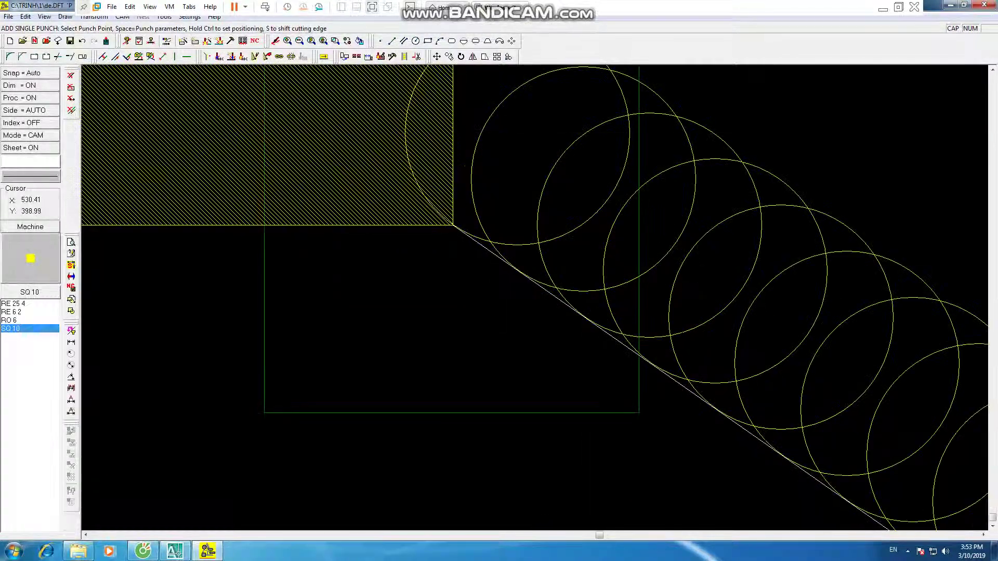
scroll(566, 237, down, 4)
scroll(540, 234, down, 3)
scroll(244, 258, up, 3)
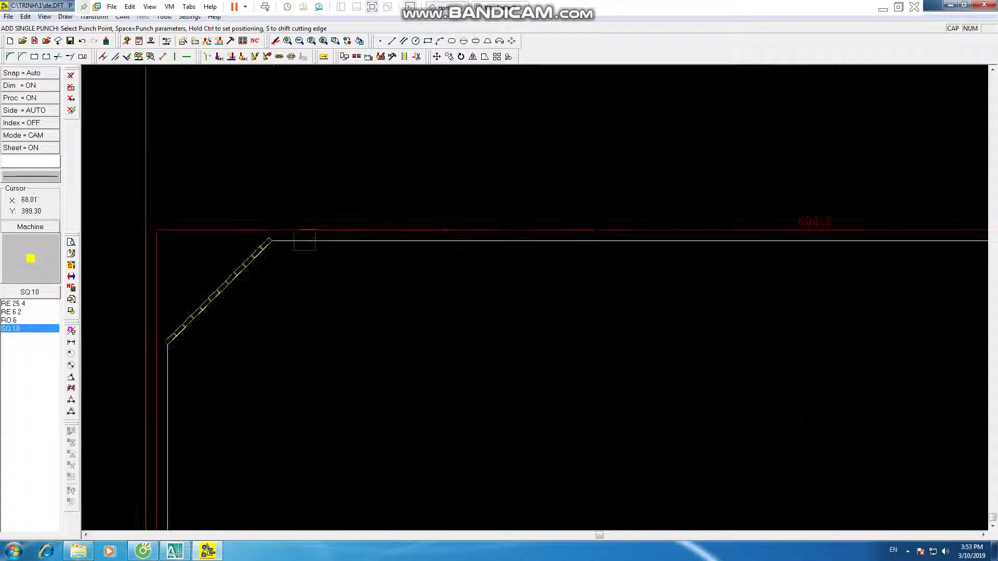
scroll(244, 259, up, 2)
scroll(244, 259, up, 1)
click(244, 258)
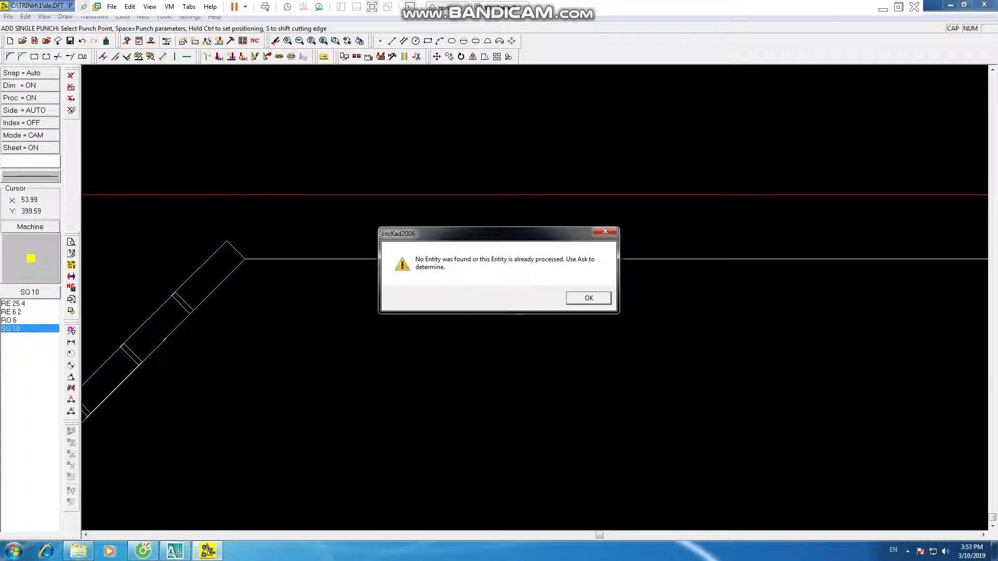
click(586, 296)
scroll(586, 296, down, 2)
scroll(638, 173, down, 2)
scroll(639, 172, down, 1)
scroll(415, 104, up, 2)
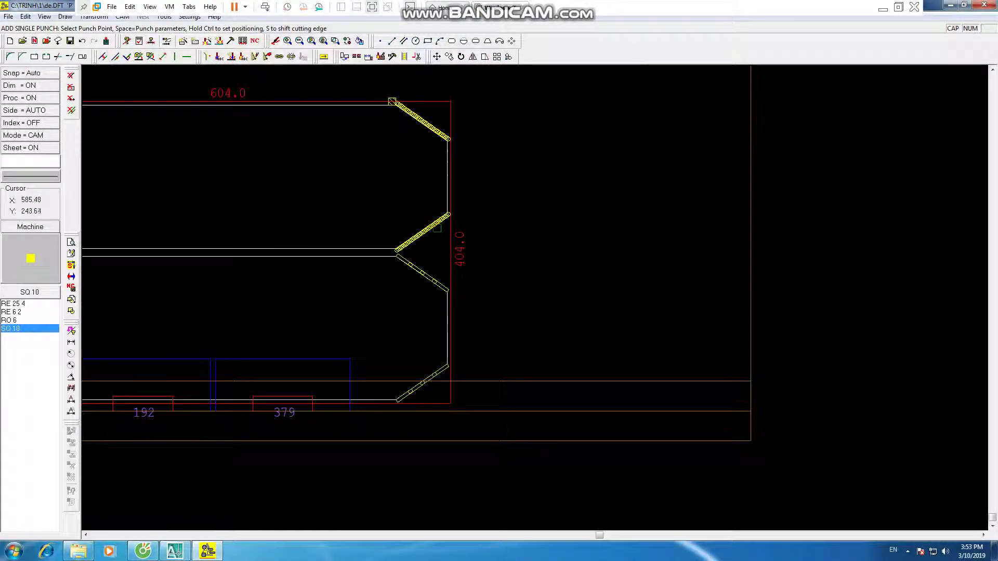
scroll(519, 183, up, 2)
scroll(519, 183, up, 1)
scroll(519, 183, up, 1)
scroll(508, 289, down, 2)
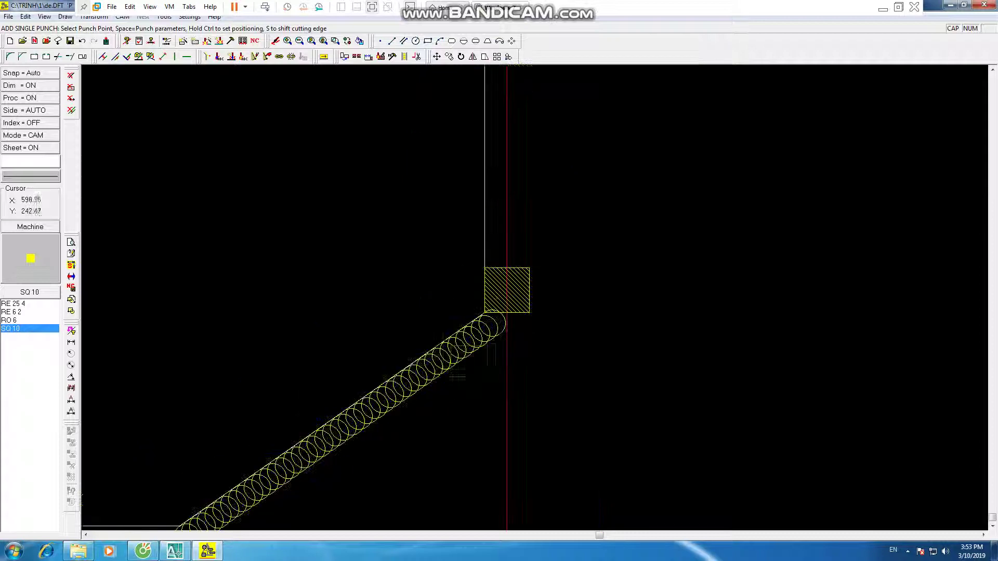
scroll(467, 208, down, 1)
scroll(461, 184, up, 2)
click(461, 185)
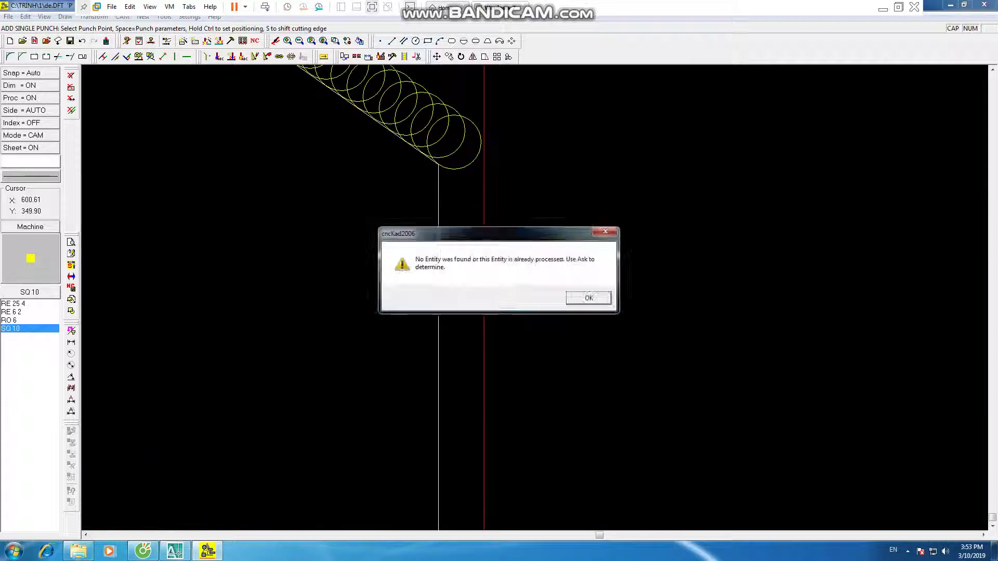
key(Return)
scroll(463, 216, down, 3)
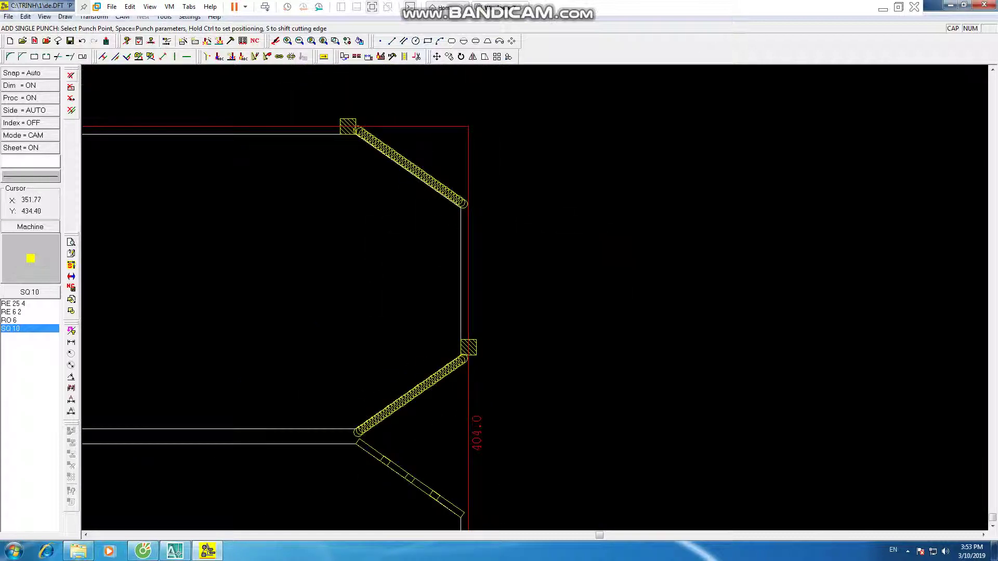
Step: Delete the extra square punch where the lower chamfer meets the right side edge
key(Escape)
key(Delete)
scroll(459, 335, up, 1)
scroll(459, 334, up, 1)
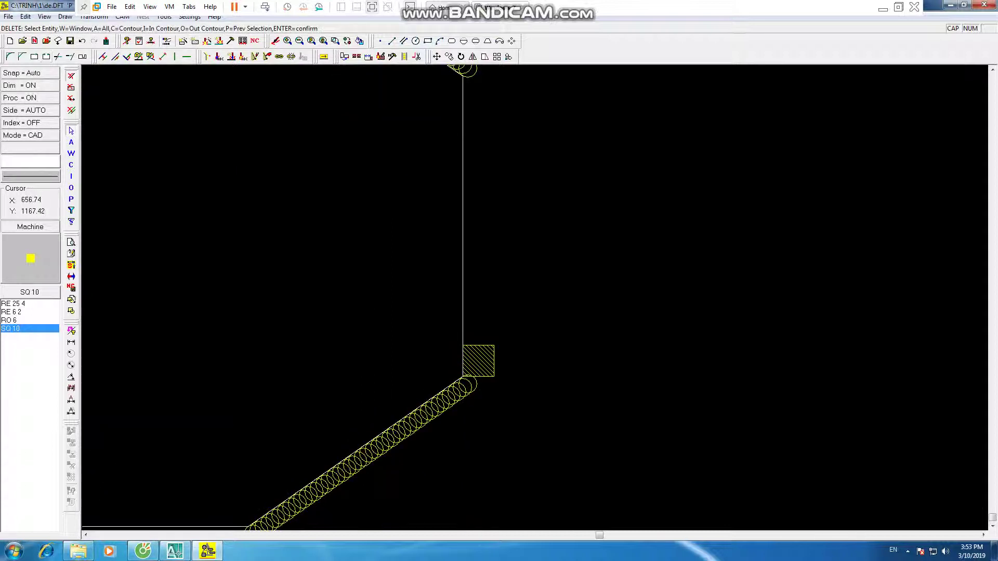
key(F12)
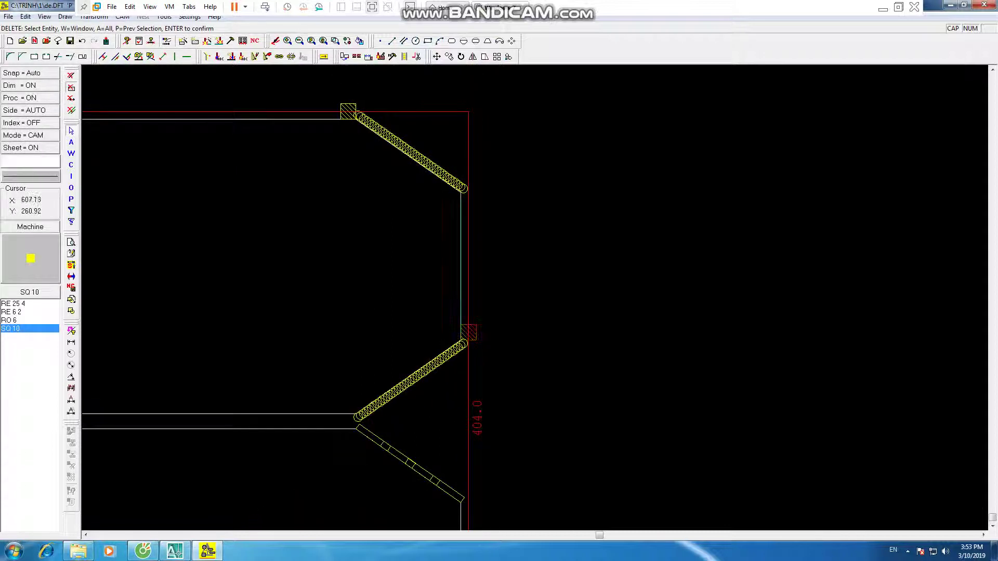
key(Return)
Step: Choose station 102 (SQ 20) with the Nibble Entity punch type
click(195, 40)
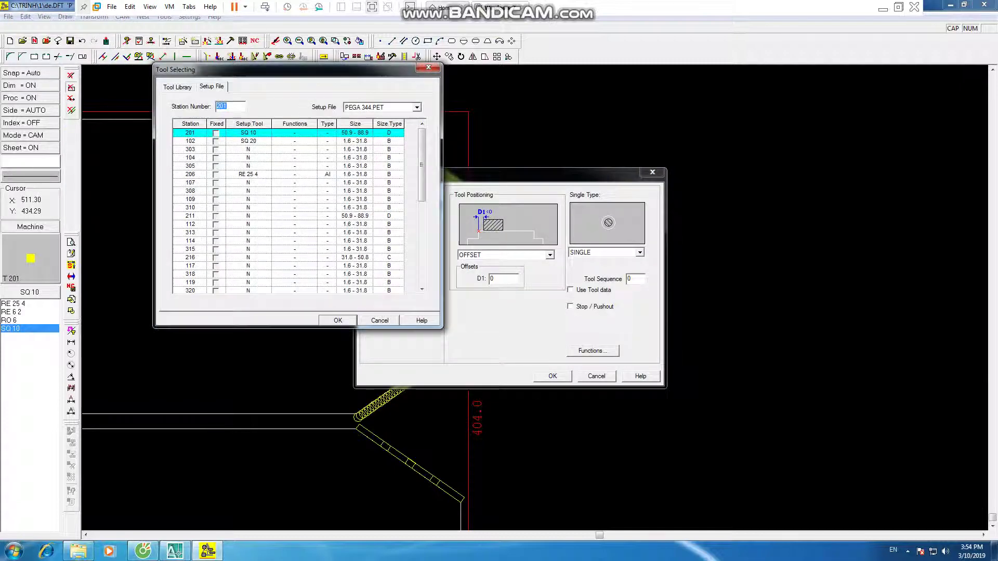
text(102)
key(Return)
click(378, 215)
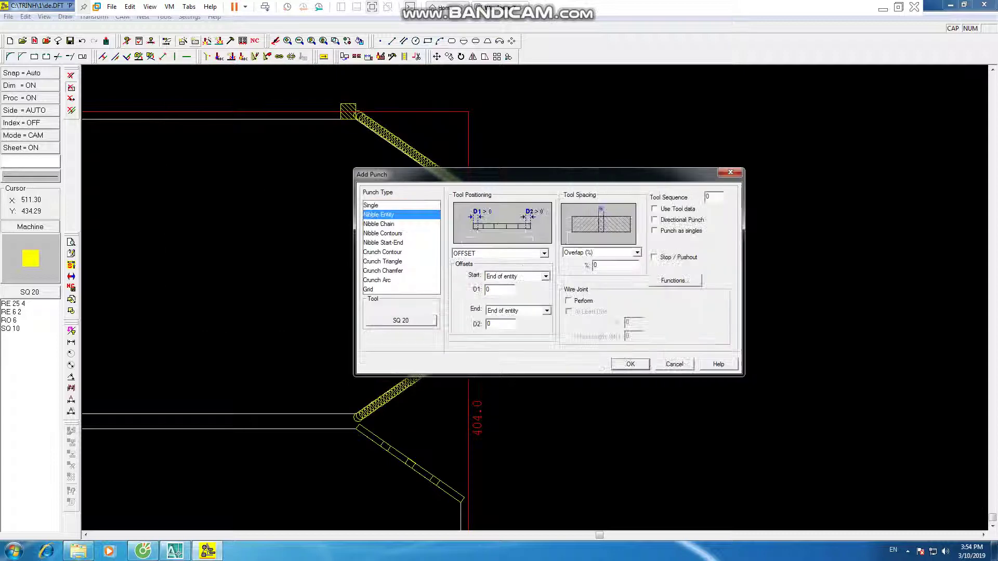
click(631, 364)
Step: Nibble the left and right vertical edges of the upper part with SQ 20
scroll(477, 261, down, 5)
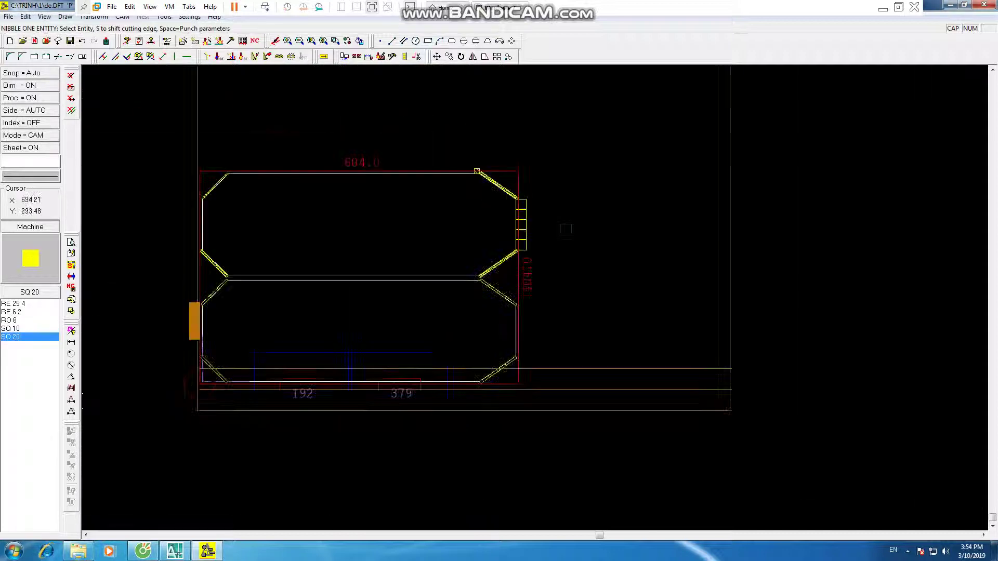
scroll(568, 229, down, 2)
scroll(412, 249, up, 5)
scroll(377, 246, down, 3)
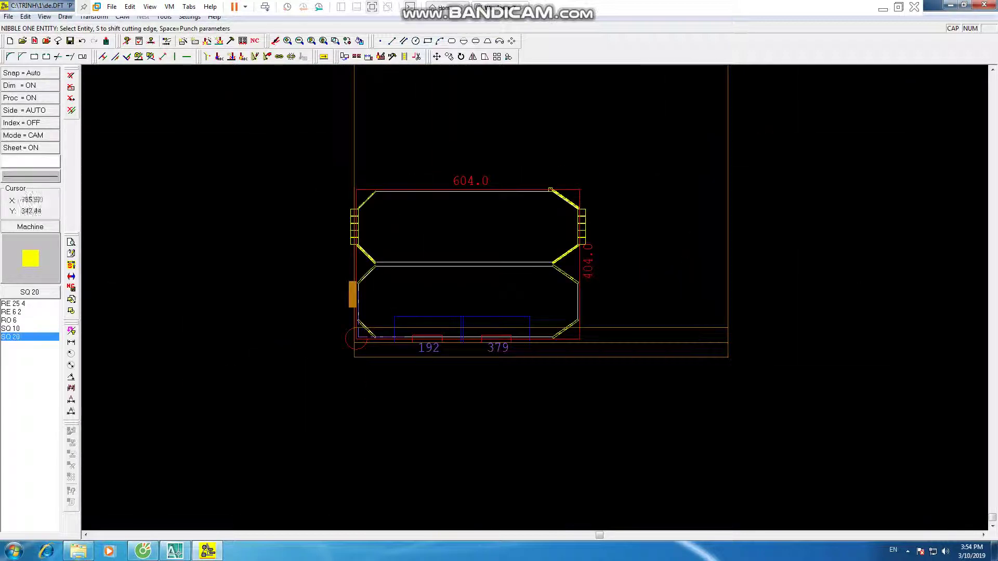
scroll(598, 203, up, 2)
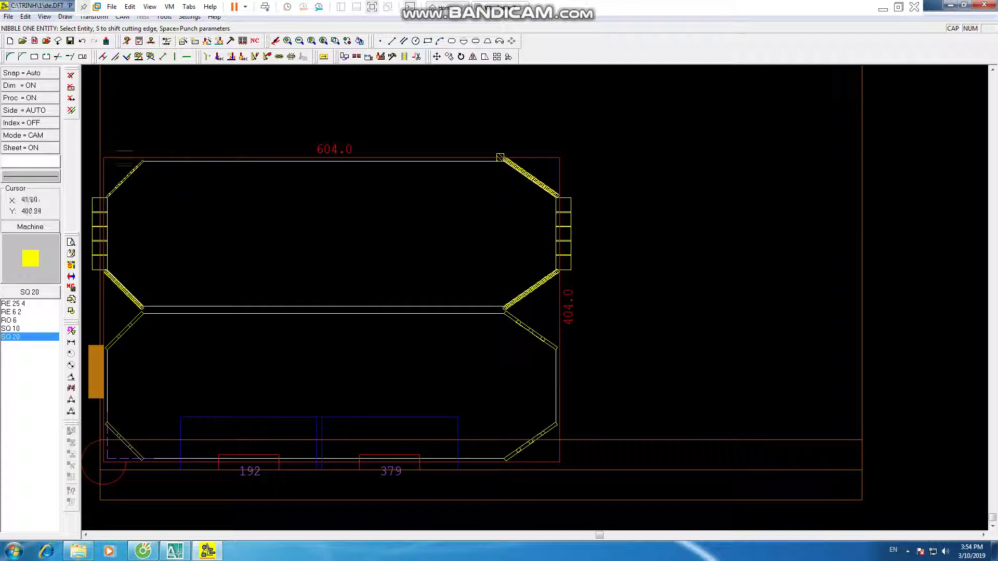
scroll(500, 157, up, 2)
scroll(486, 154, up, 2)
scroll(430, 133, down, 2)
scroll(541, 269, up, 3)
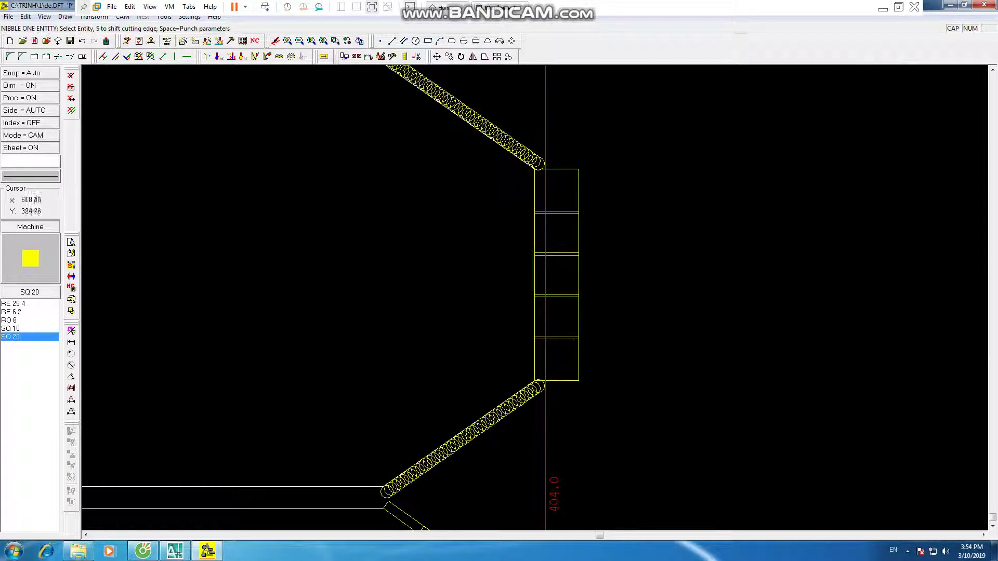
scroll(540, 254, down, 1)
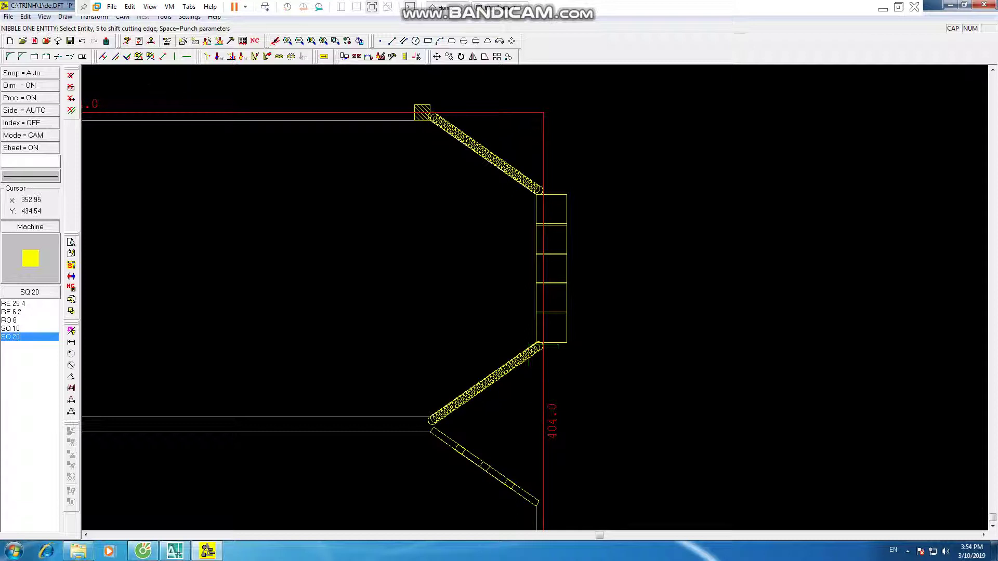
Step: Add a Hit Boundary wire micro-joint to the SQ 20 nibble hits on the right edge
click(356, 56)
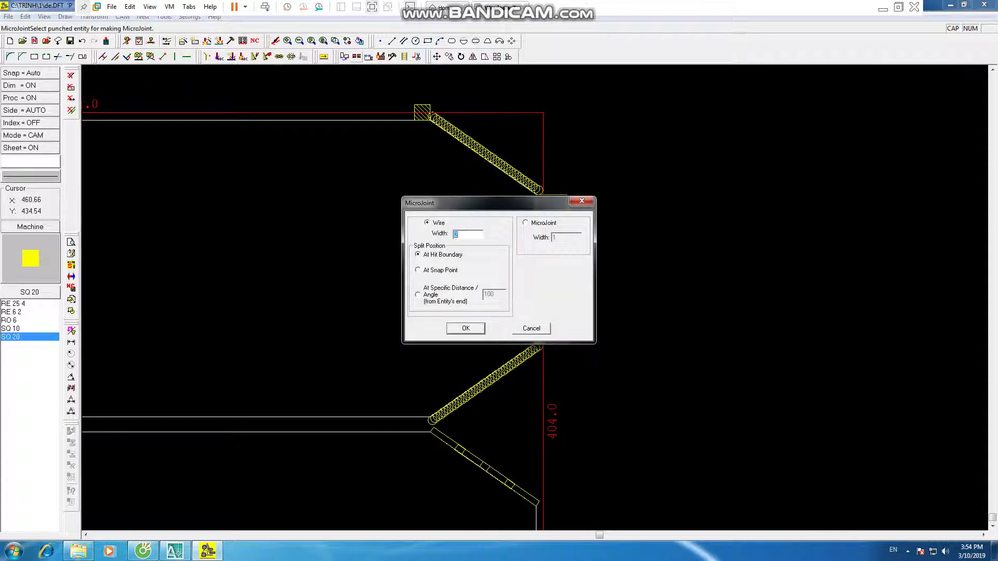
key(Return)
scroll(546, 268, up, 3)
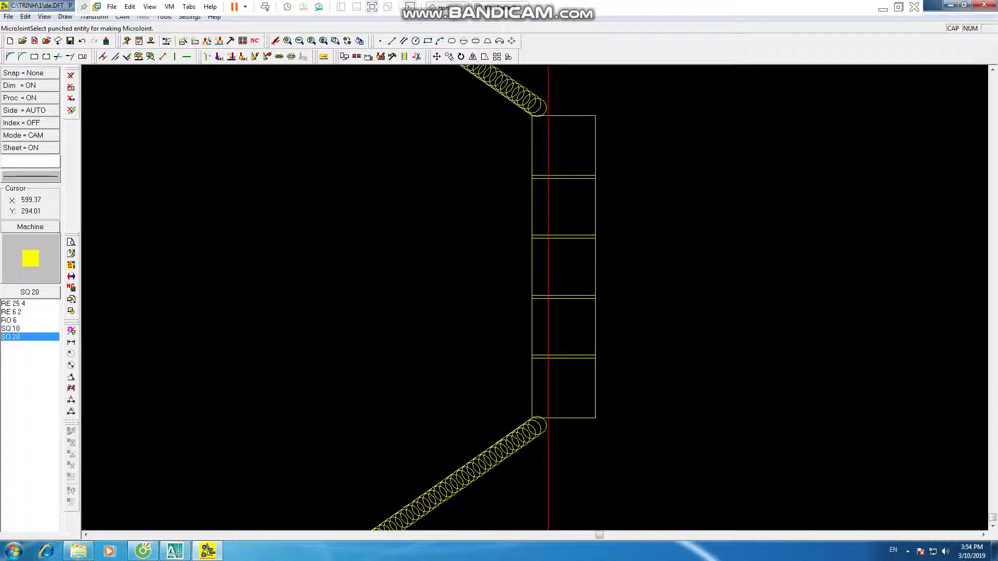
scroll(567, 267, down, 2)
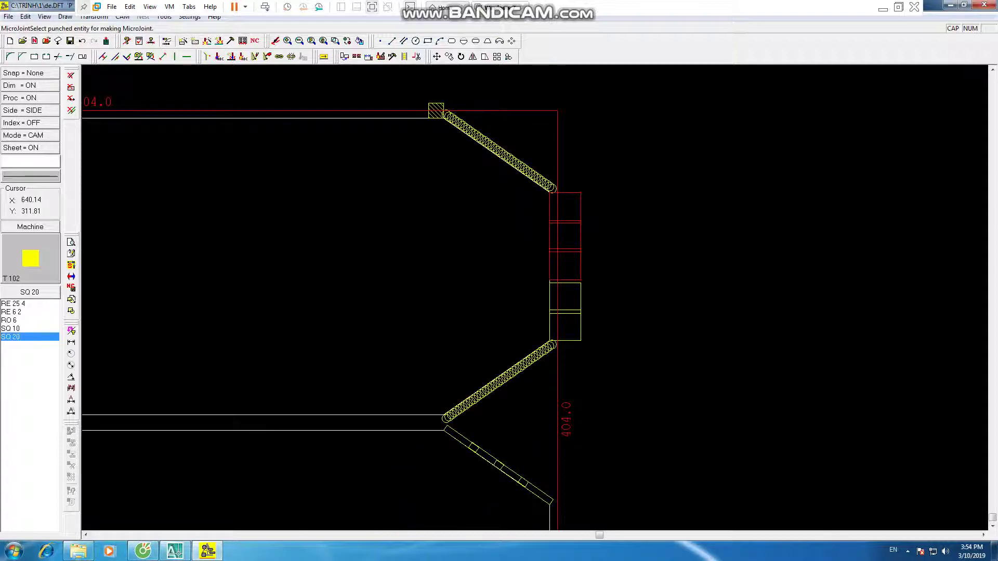
click(566, 268)
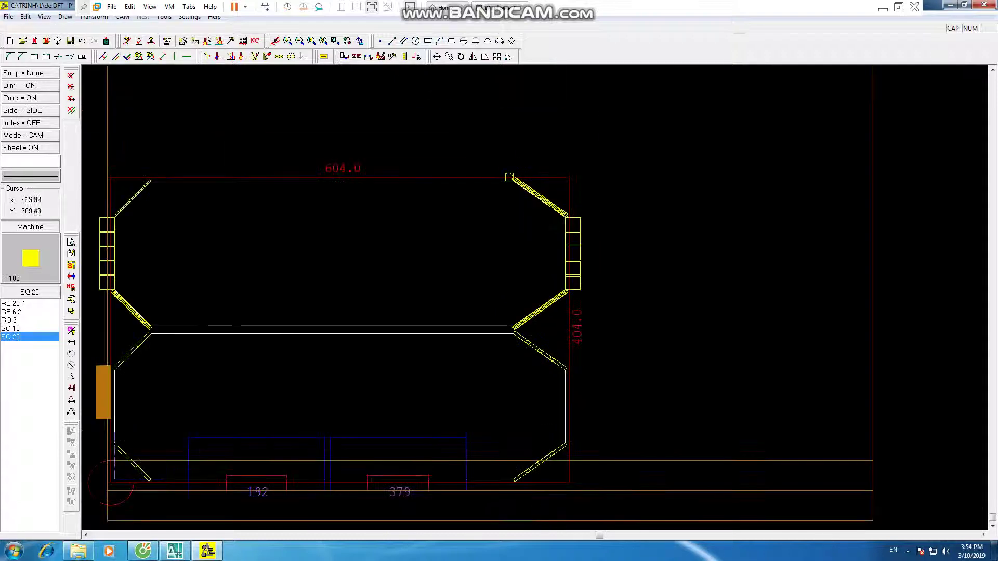
scroll(567, 267, down, 2)
scroll(566, 268, up, 2)
scroll(566, 263, up, 2)
scroll(567, 263, down, 4)
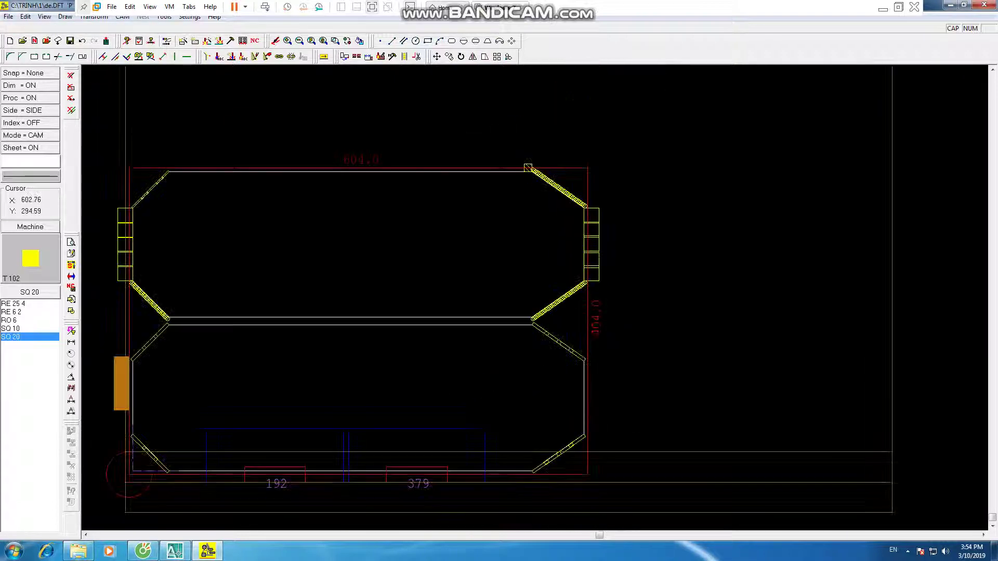
Step: Save de.DFT and zoom around to review the punched part
key(ctrl+s)
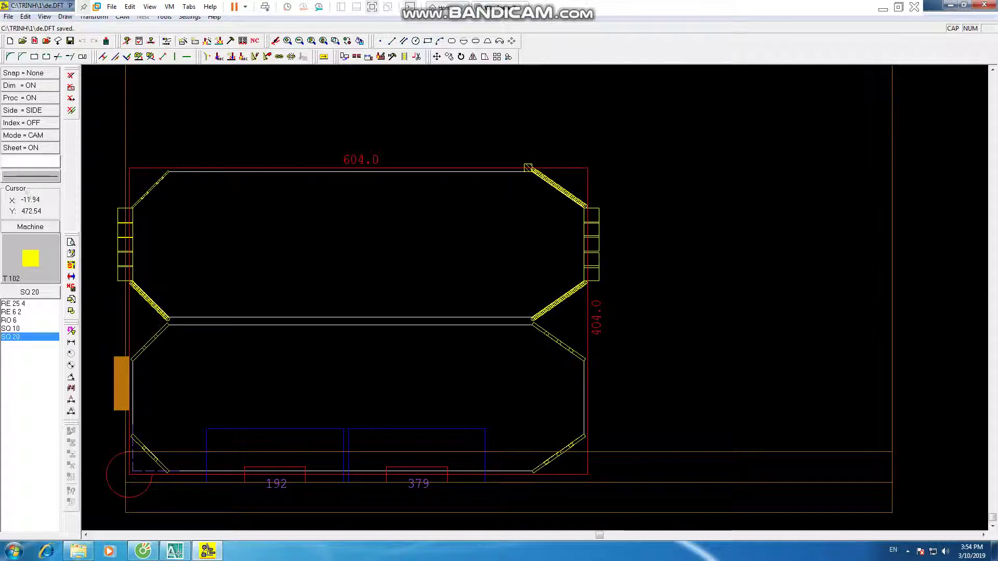
scroll(131, 216, up, 2)
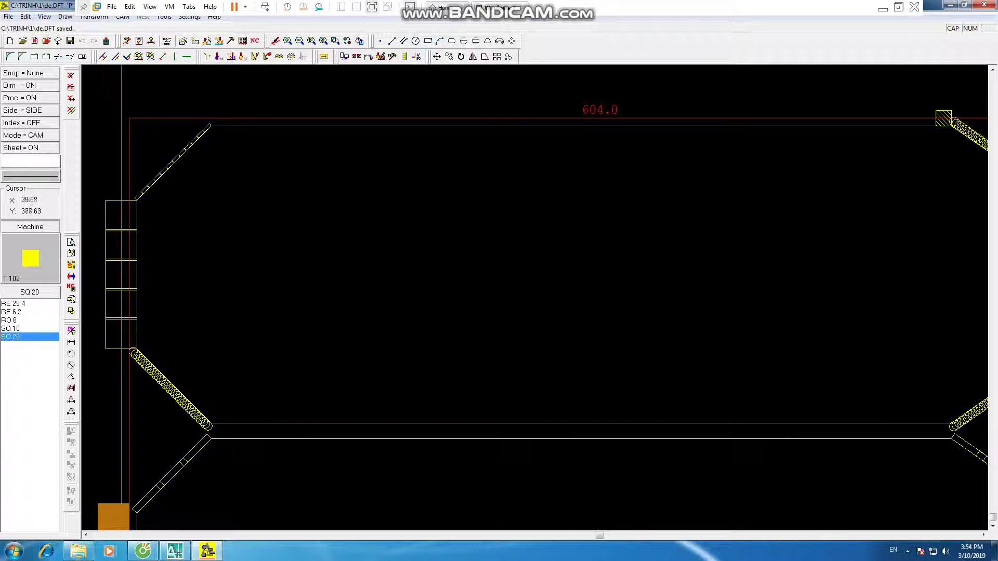
scroll(145, 114, down, 2)
scroll(146, 115, up, 1)
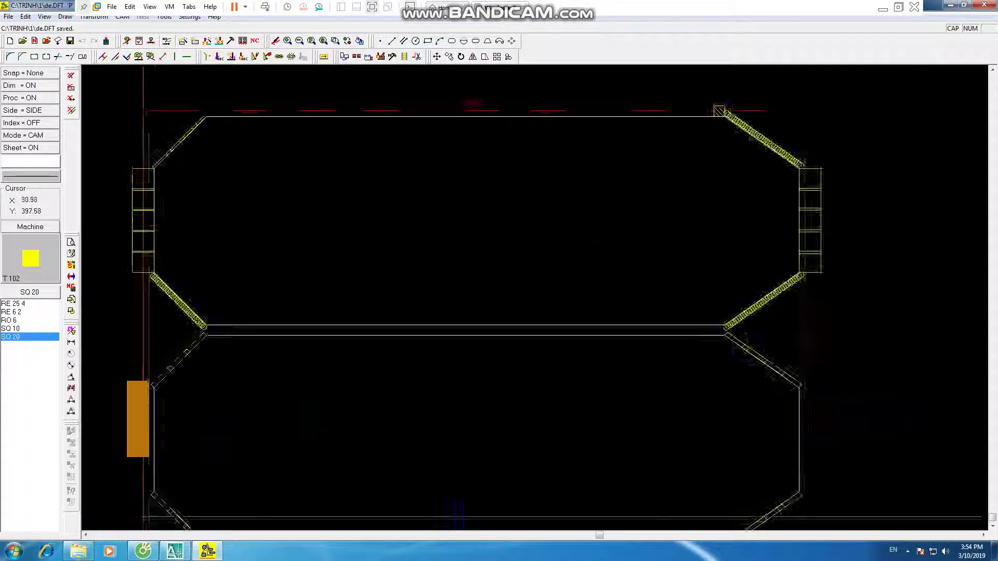
scroll(145, 115, up, 1)
scroll(163, 126, down, 1)
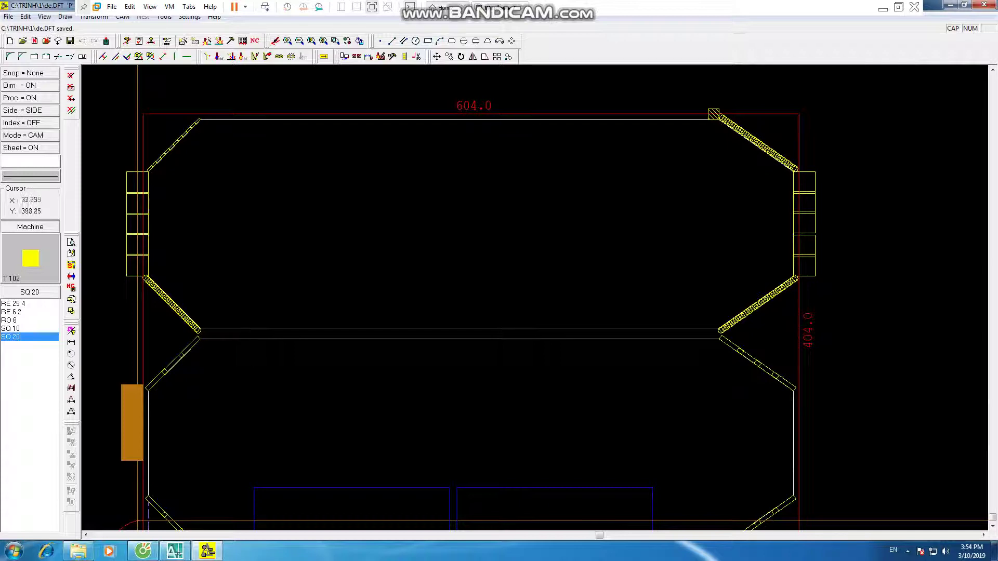
scroll(179, 128, down, 2)
scroll(179, 129, up, 2)
scroll(179, 128, up, 1)
scroll(218, 175, down, 3)
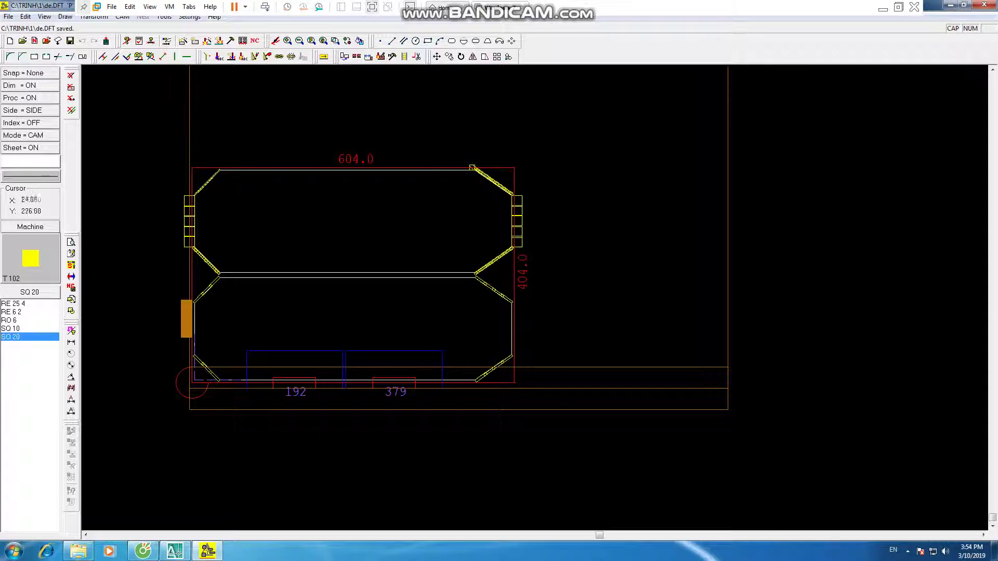
scroll(175, 222, up, 2)
scroll(514, 194, down, 3)
scroll(218, 73, up, 1)
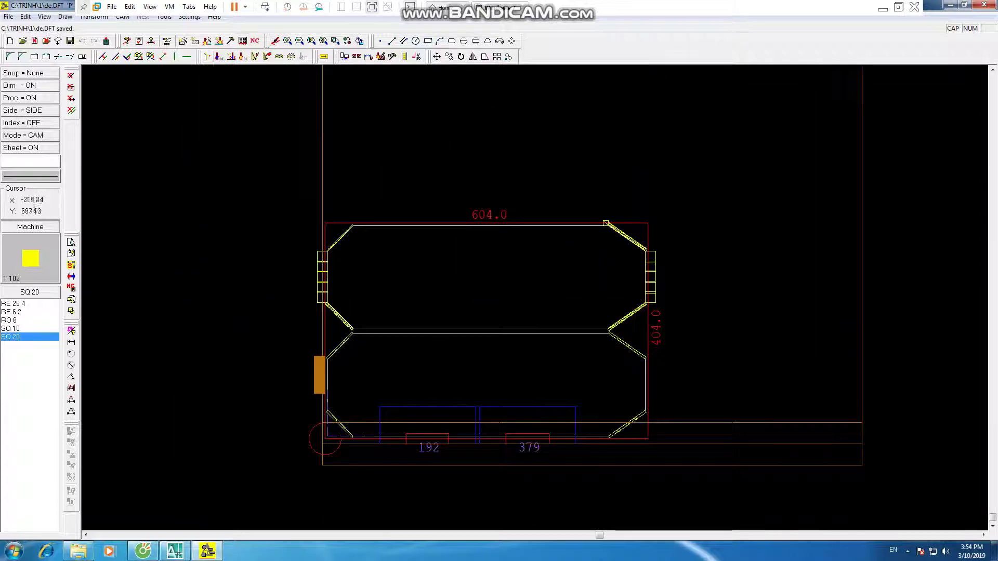
scroll(358, 185, down, 1)
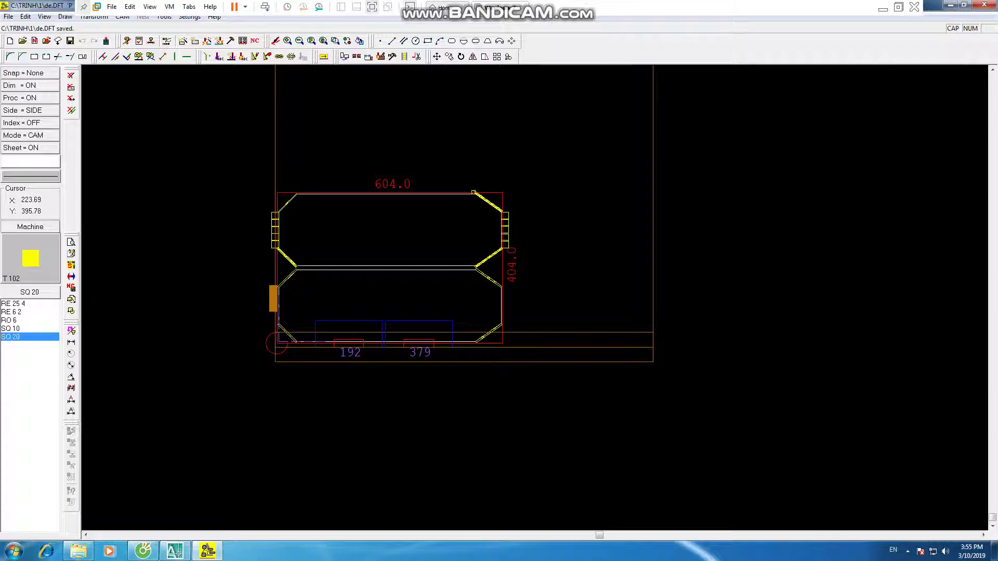